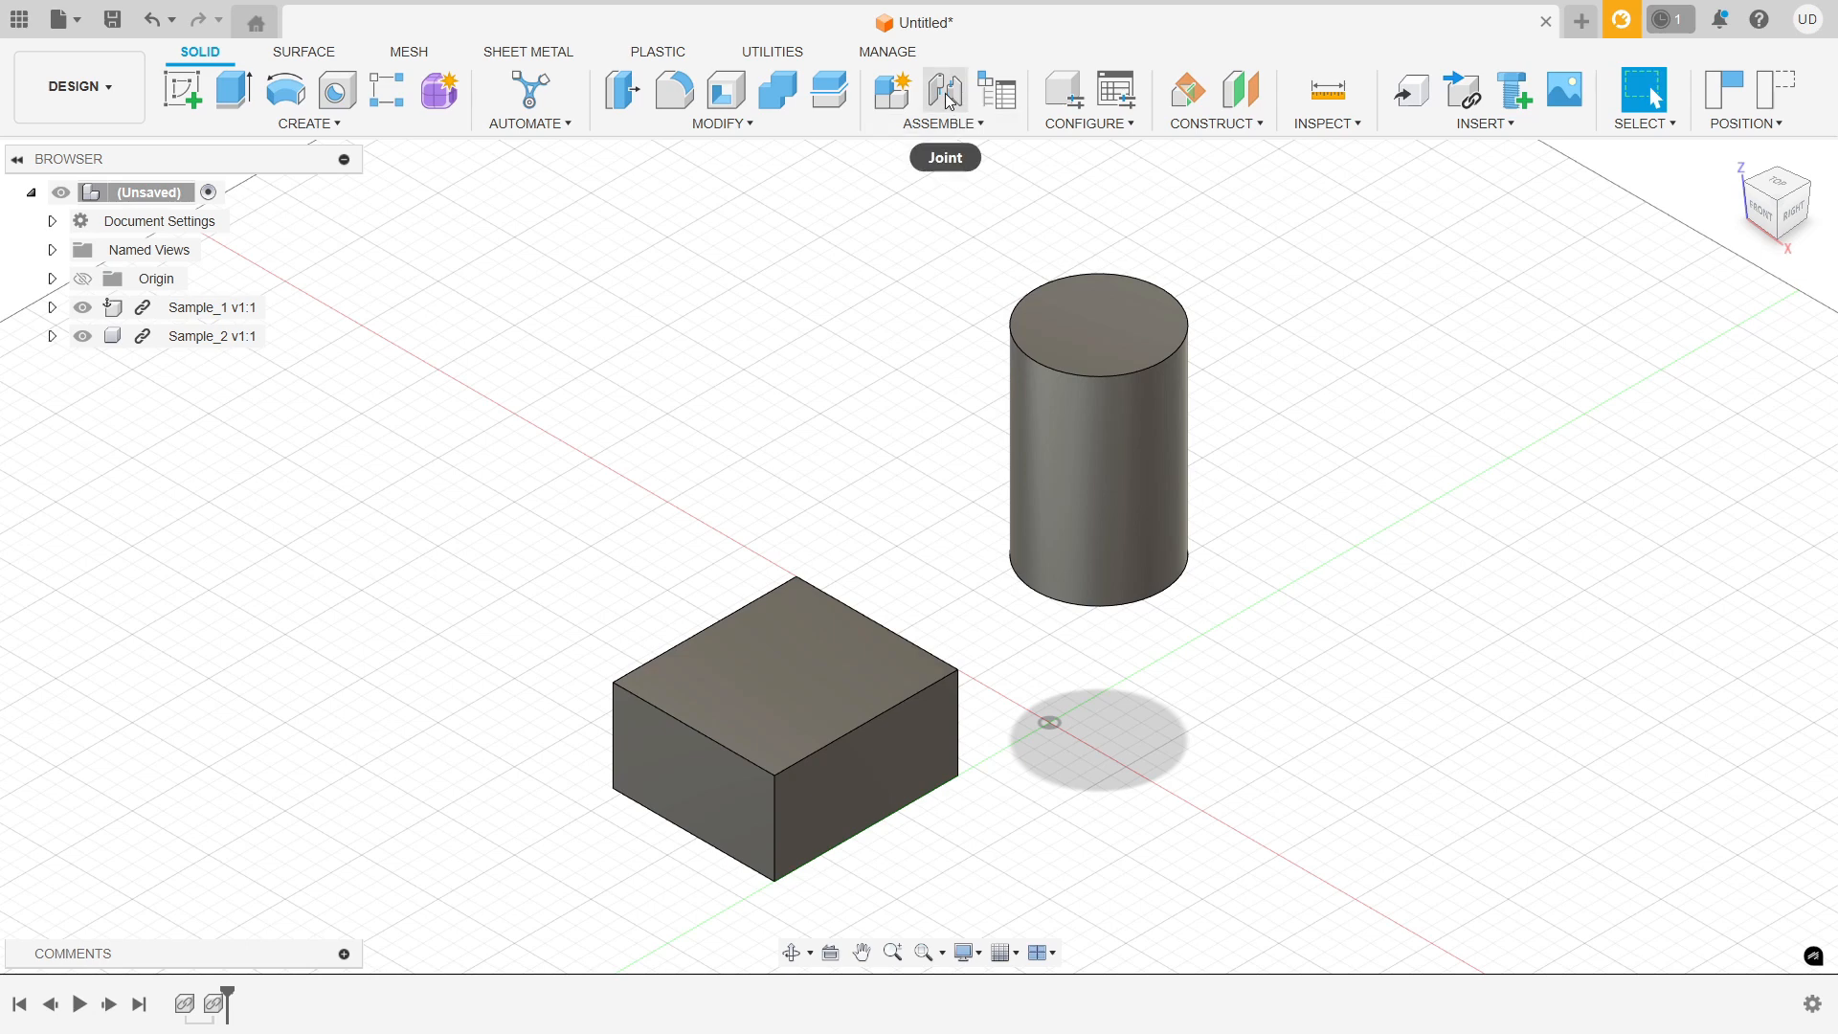
Create a planar joint between the centre of the cylinder's top face and the centre of the box's top face.
left_click(948, 96)
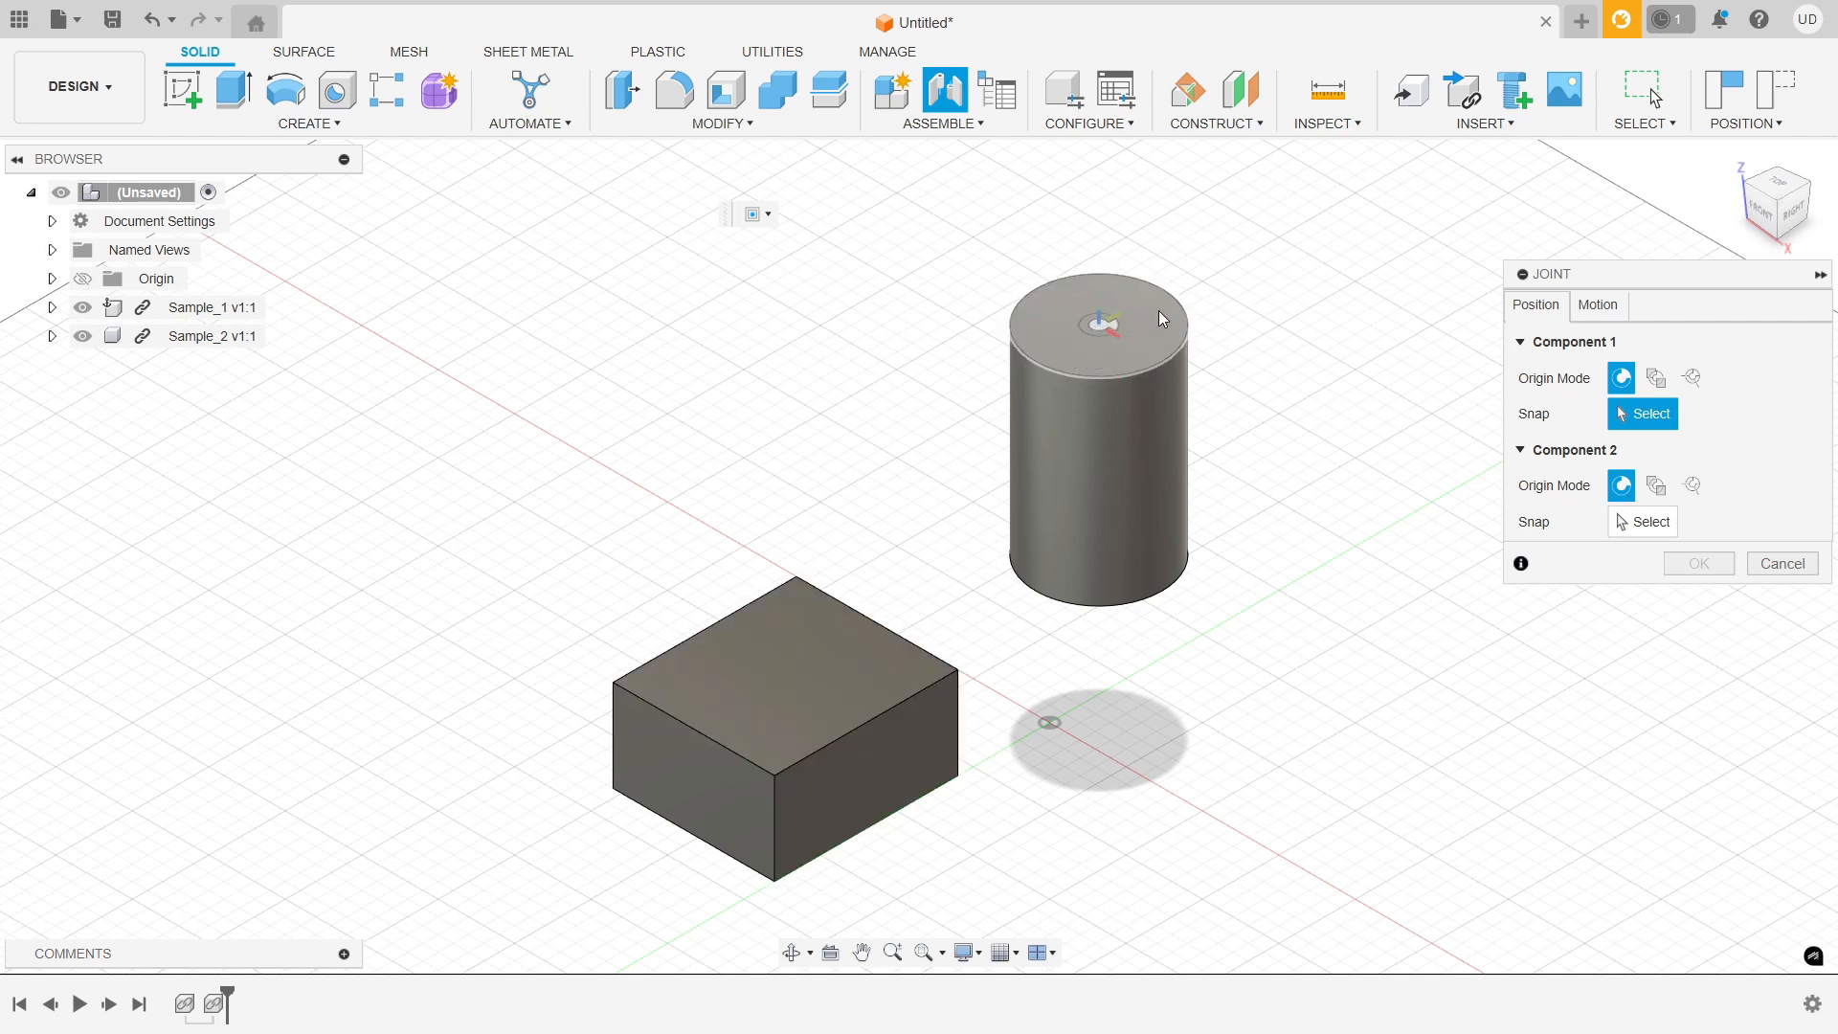
left_click(1102, 327)
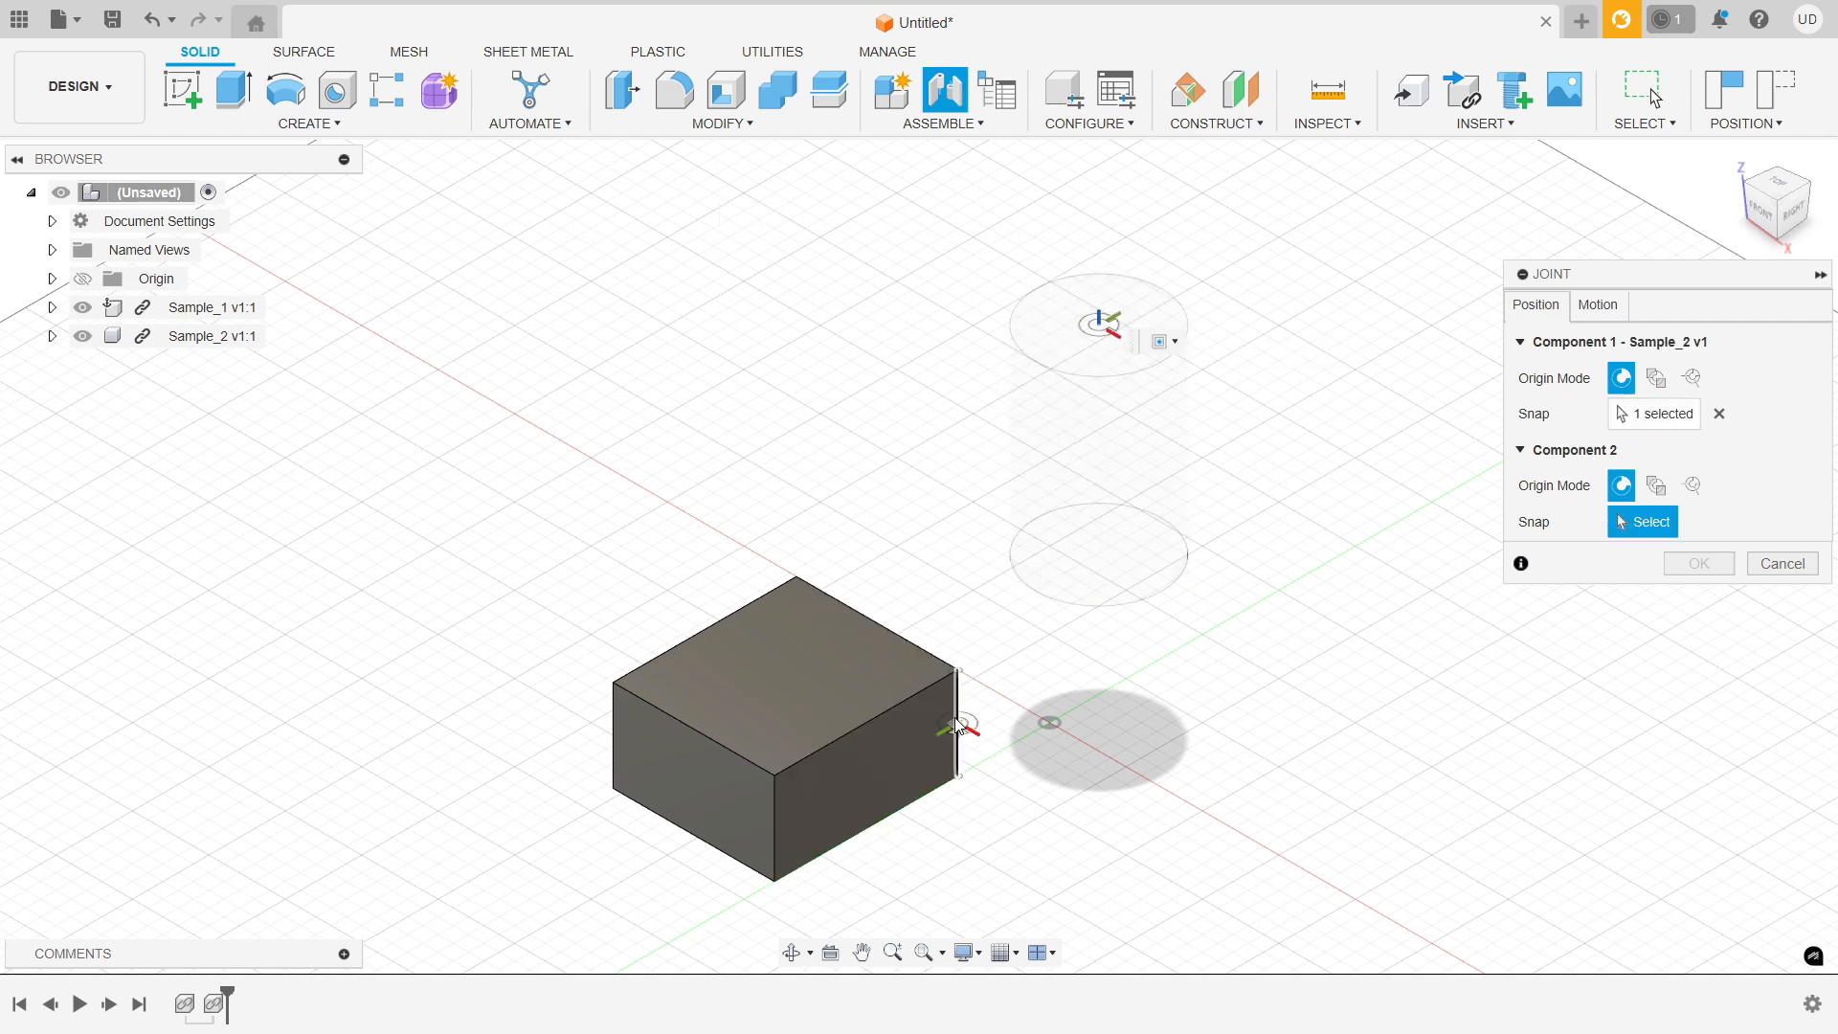
left_click(791, 686)
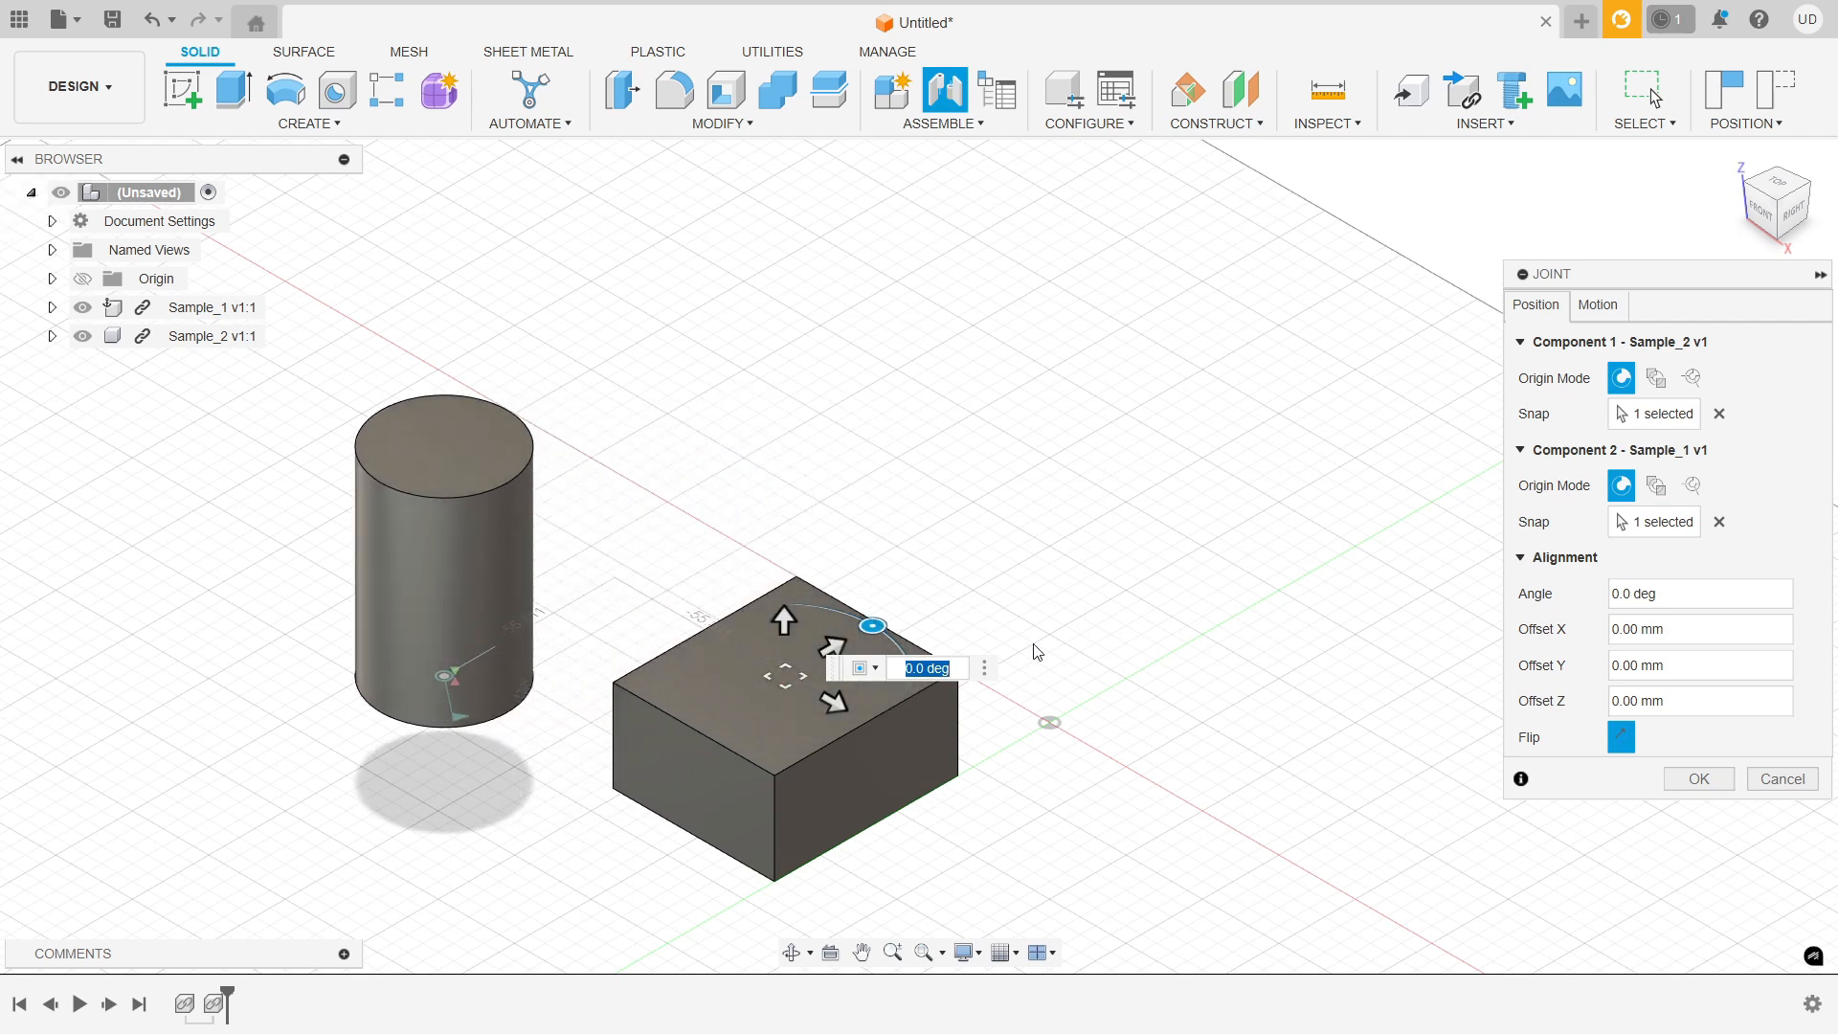
left_click(1598, 308)
left_click(1719, 347)
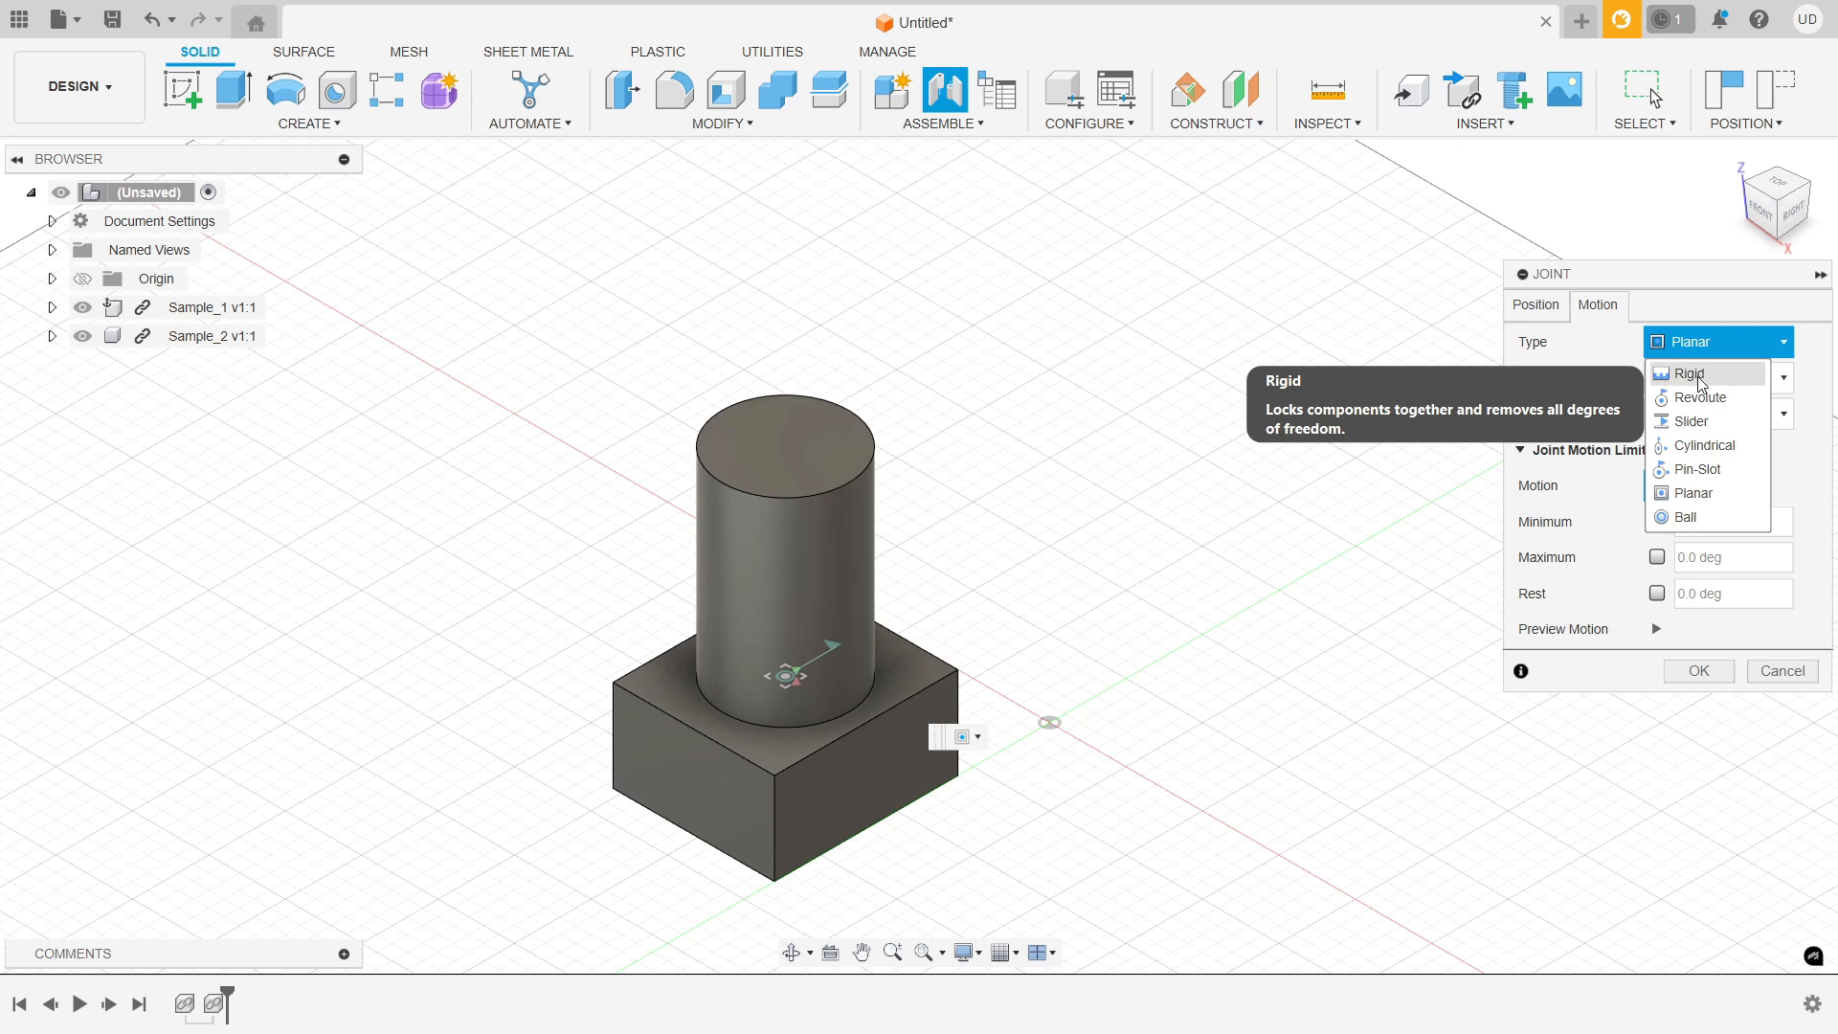
left_click(1702, 494)
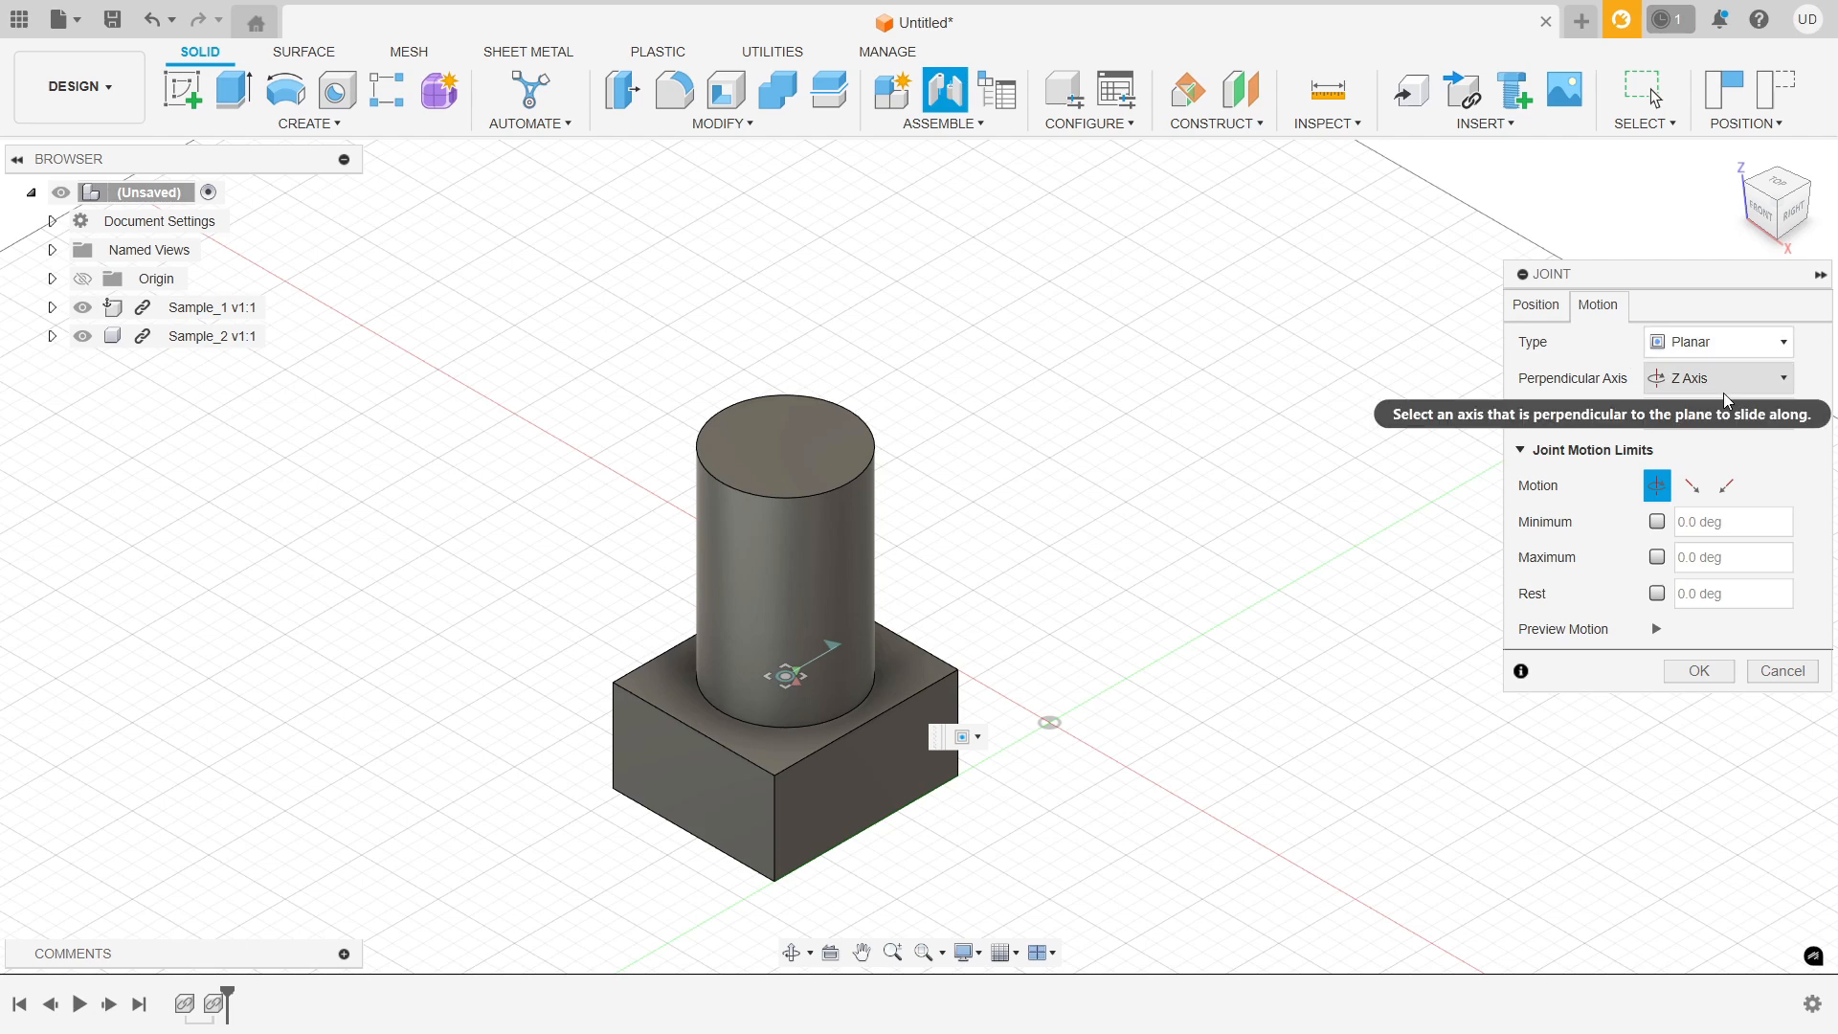
left_click(1699, 671)
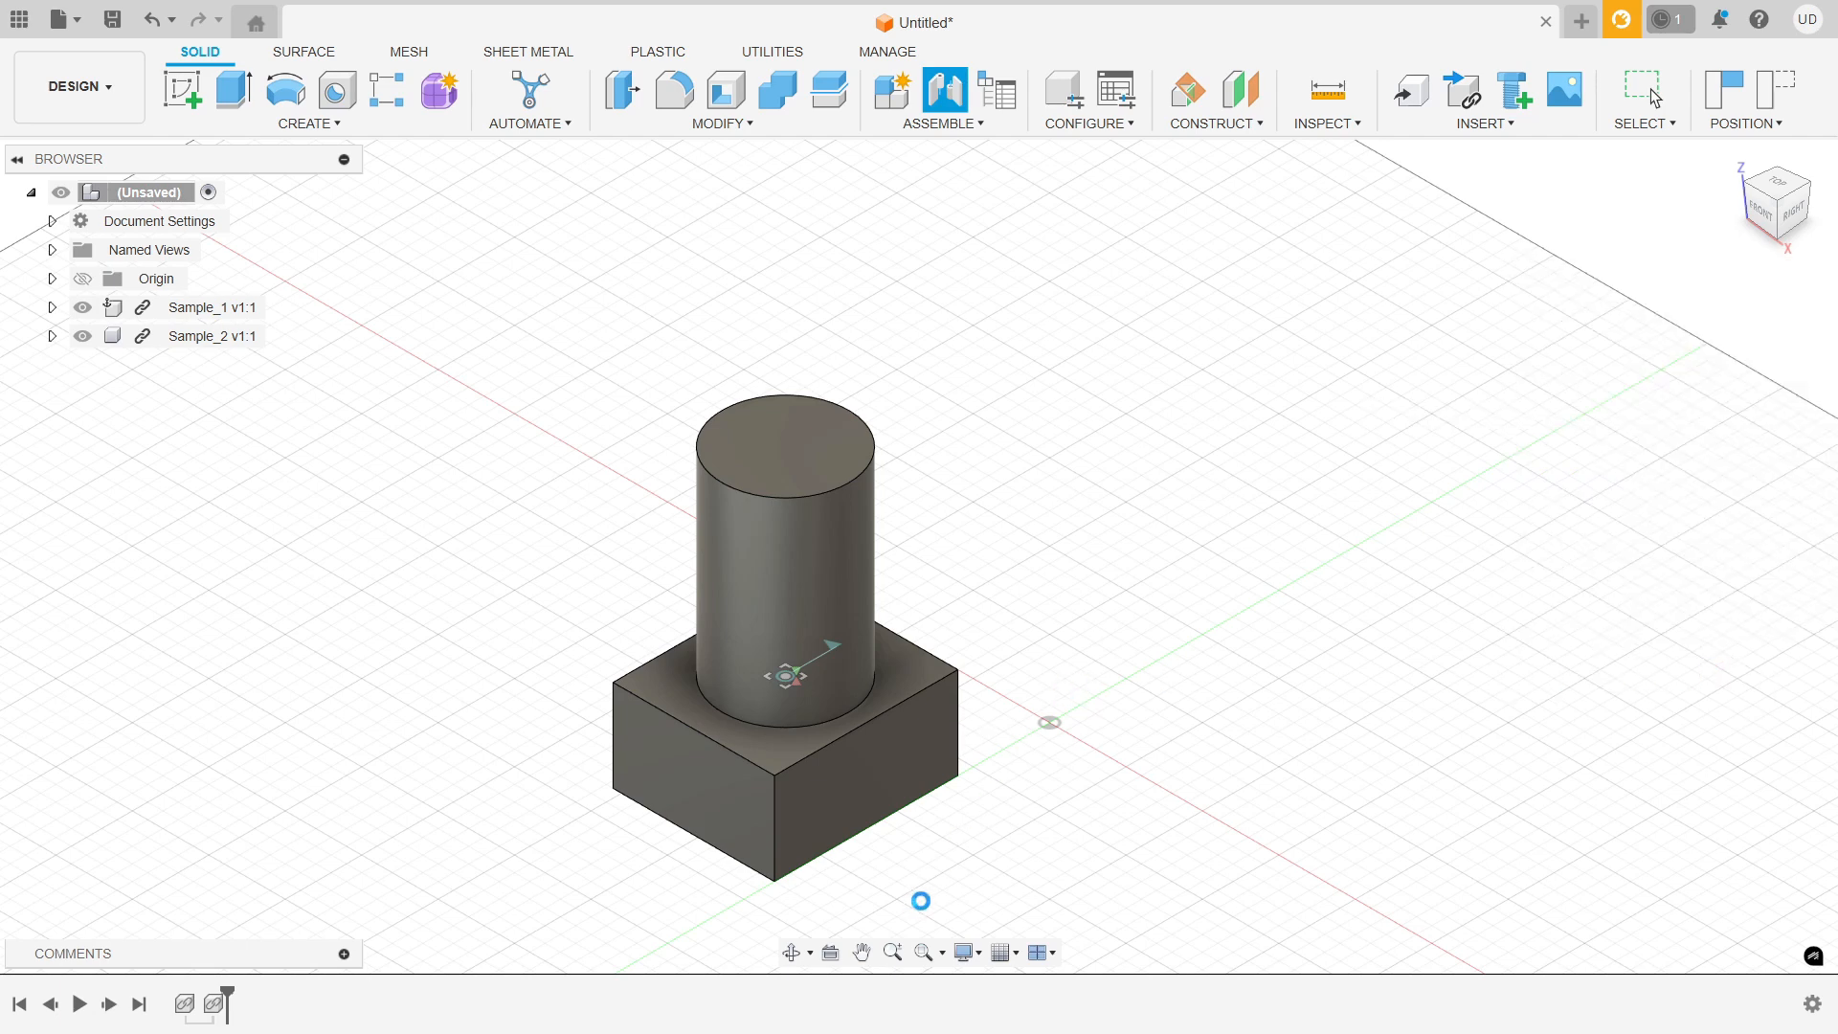
Slide the cylinder across the box's top plane, checking its planar movement from the isometric and front views.
left_click_drag(942, 574, 843, 450)
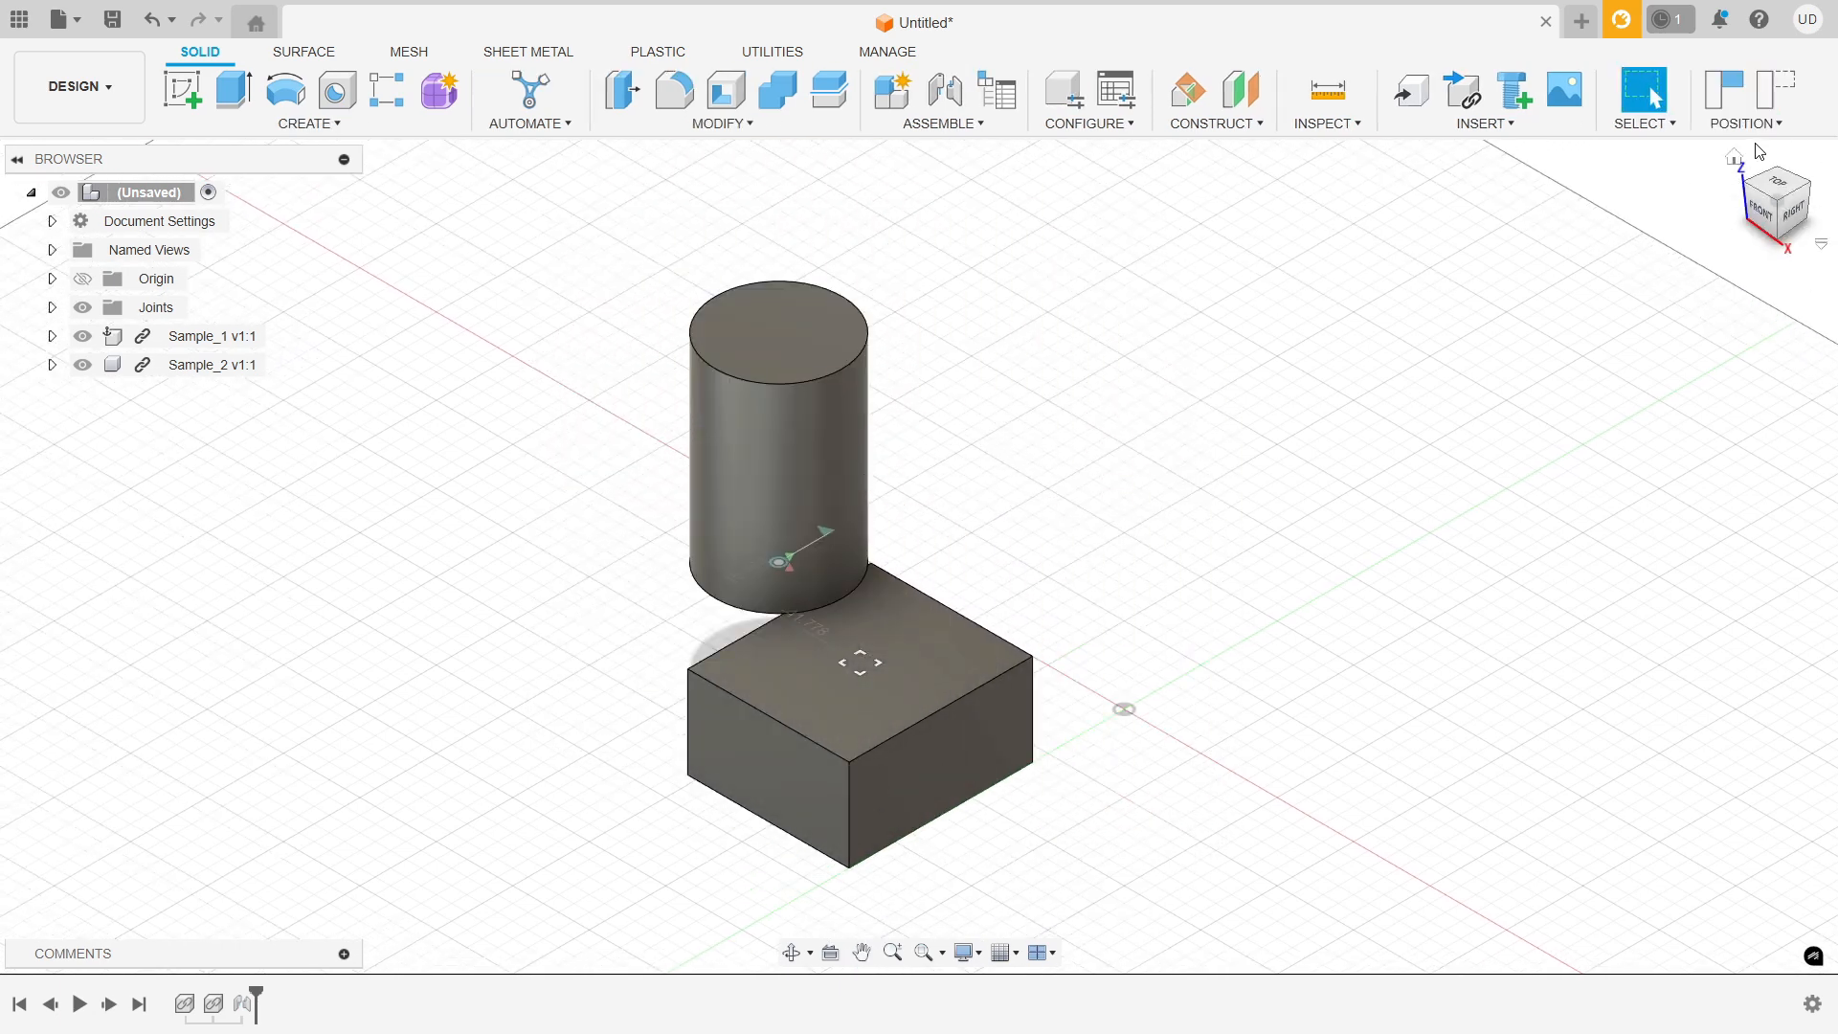
left_click(1760, 212)
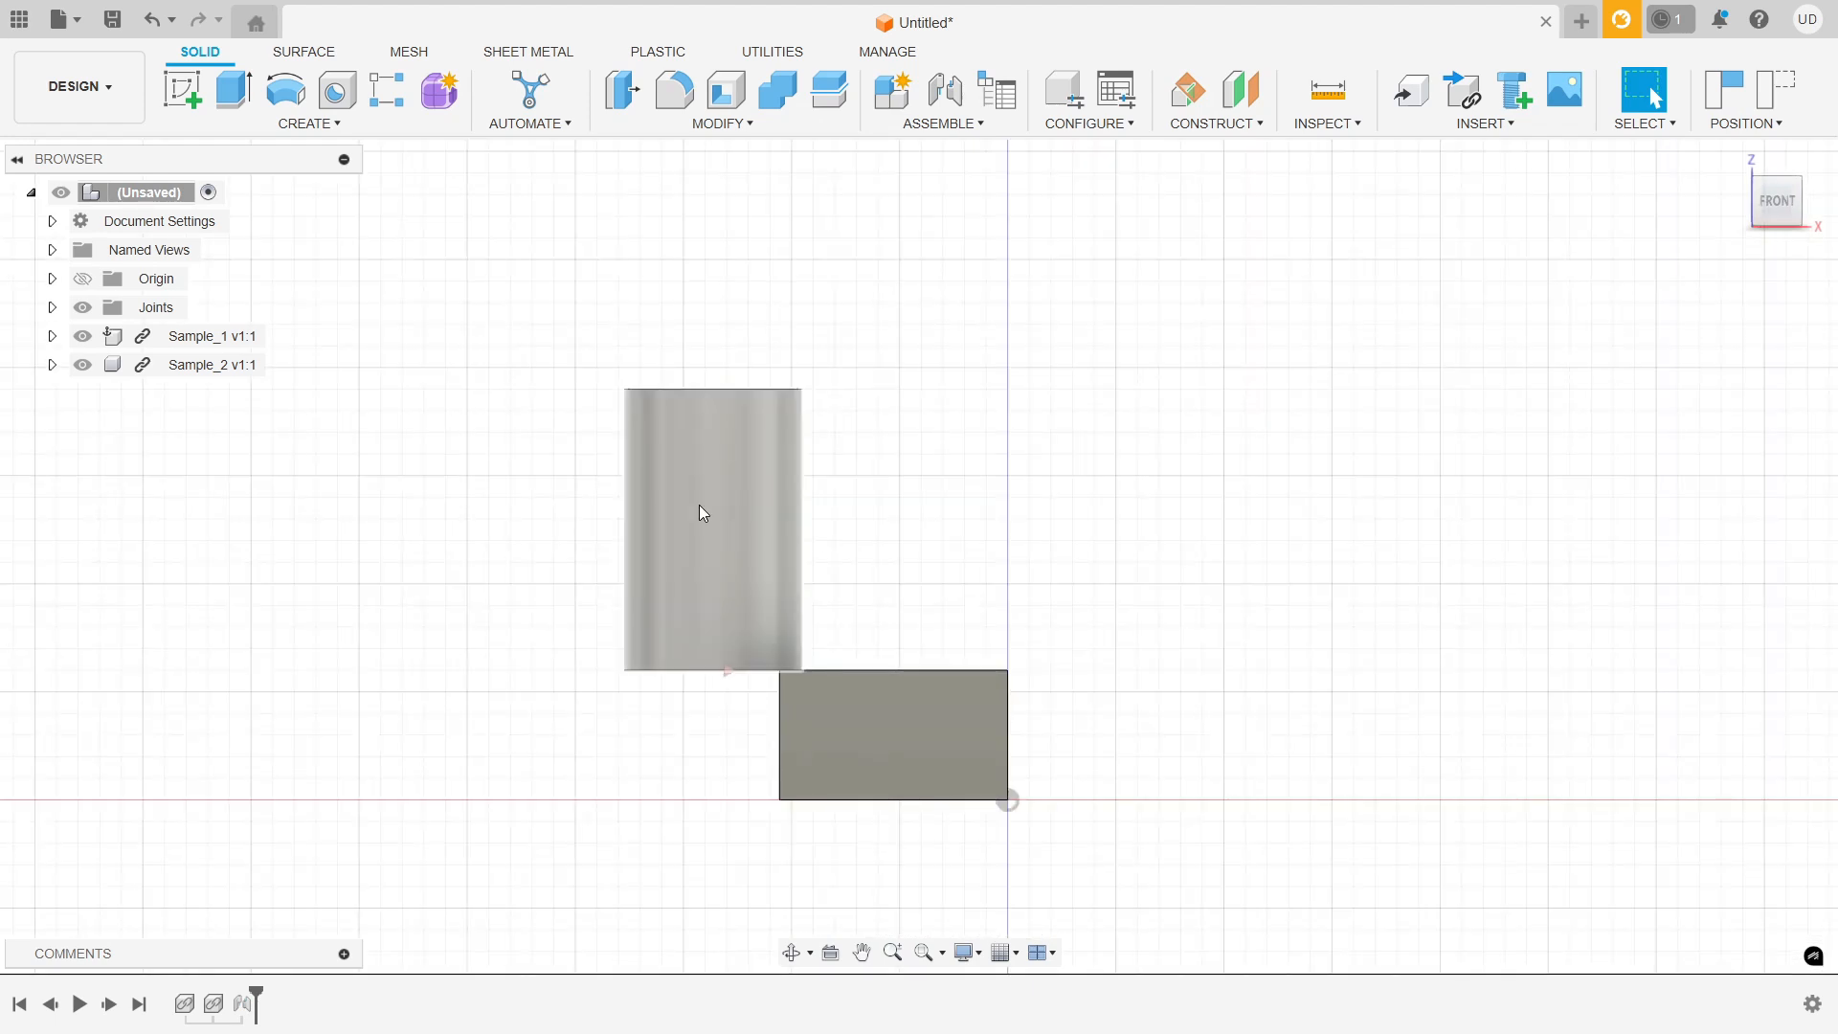
left_click_drag(997, 561, 793, 645)
middle_click_drag(1328, 537, 1177, 648, "shift")
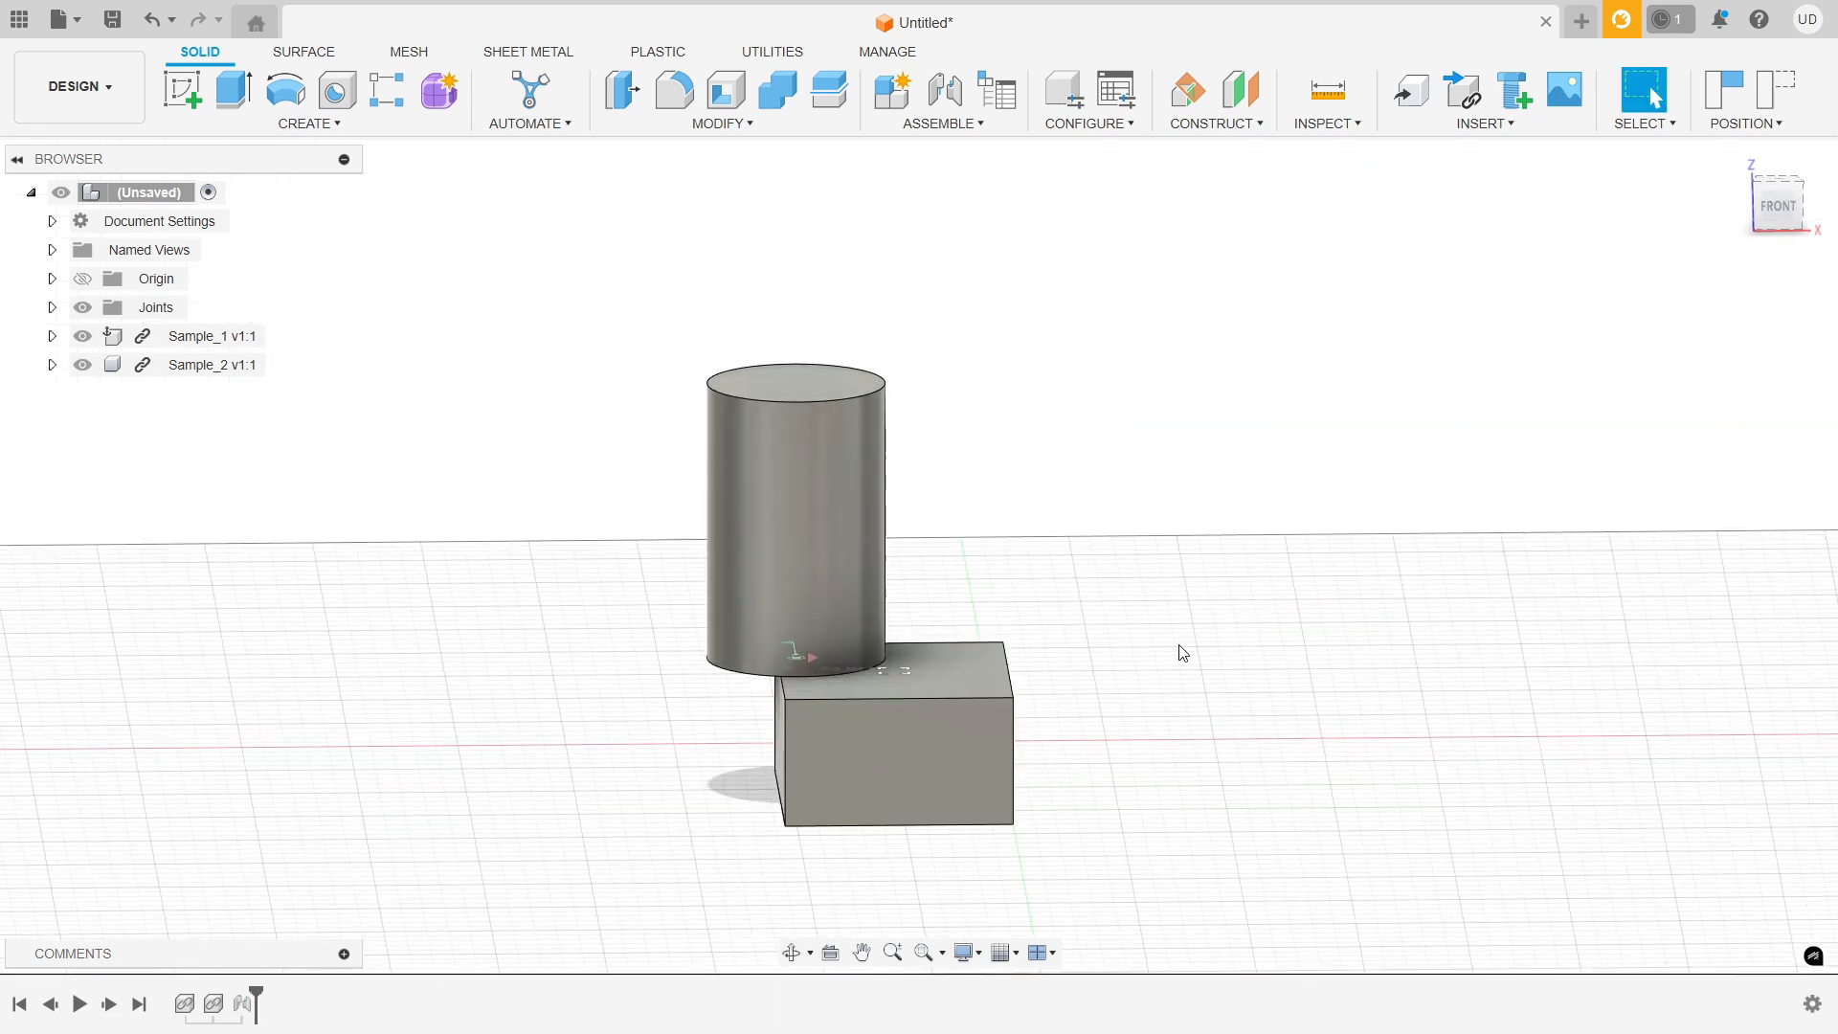
left_click_drag(791, 515, 938, 479)
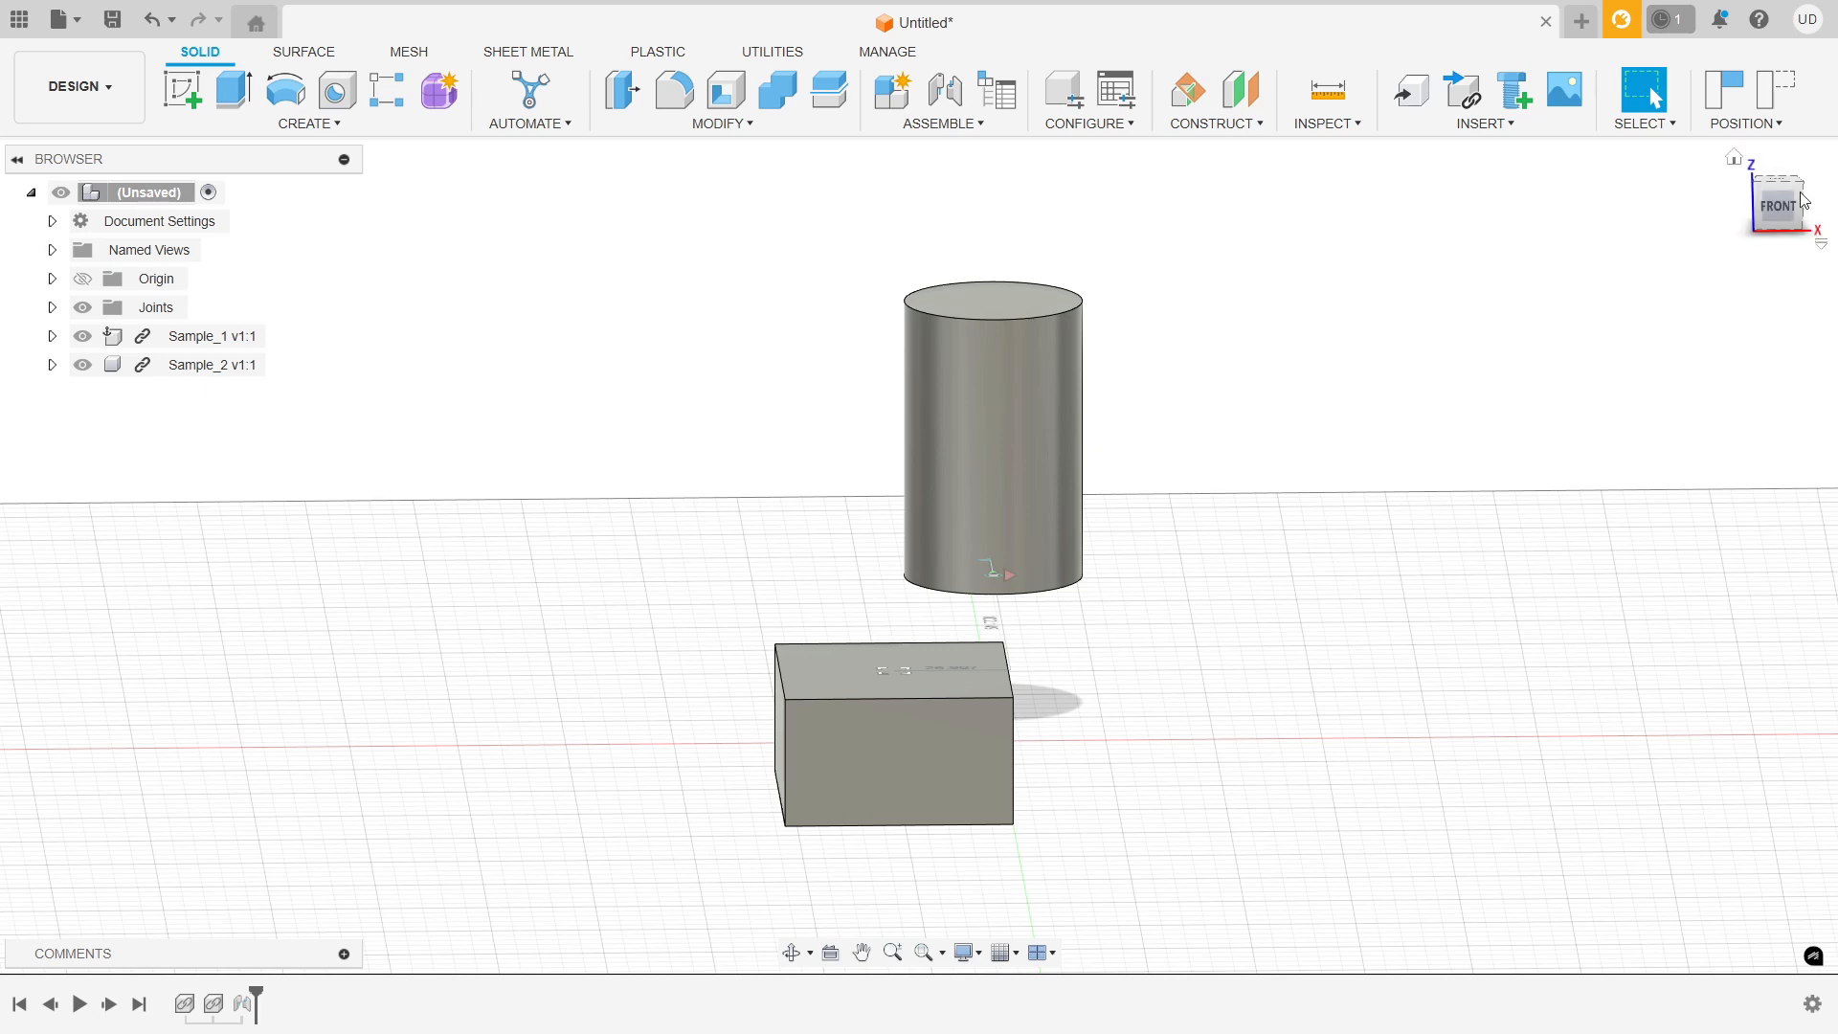
left_click(1777, 222)
left_click_drag(976, 488, 1370, 517)
Test the cylinder's planar movement again from the home view and a tilted front view.
left_click(1734, 163)
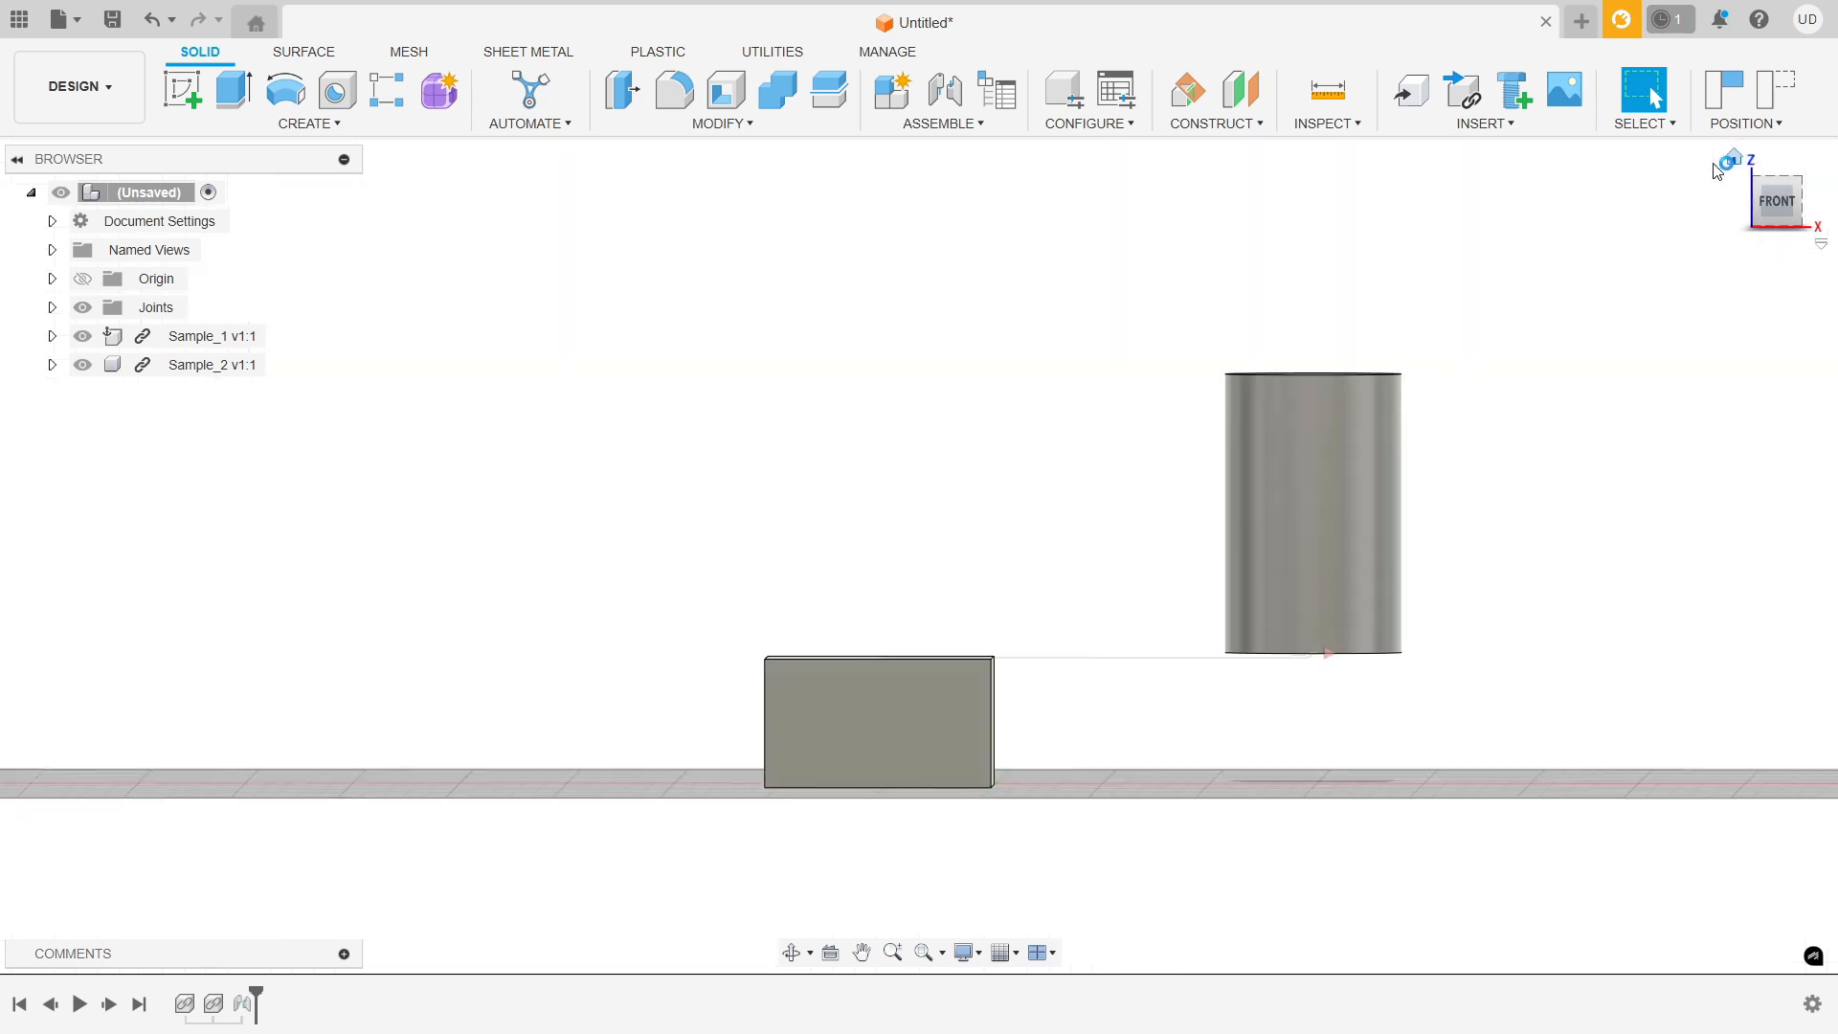
left_click_drag(1203, 599, 752, 670)
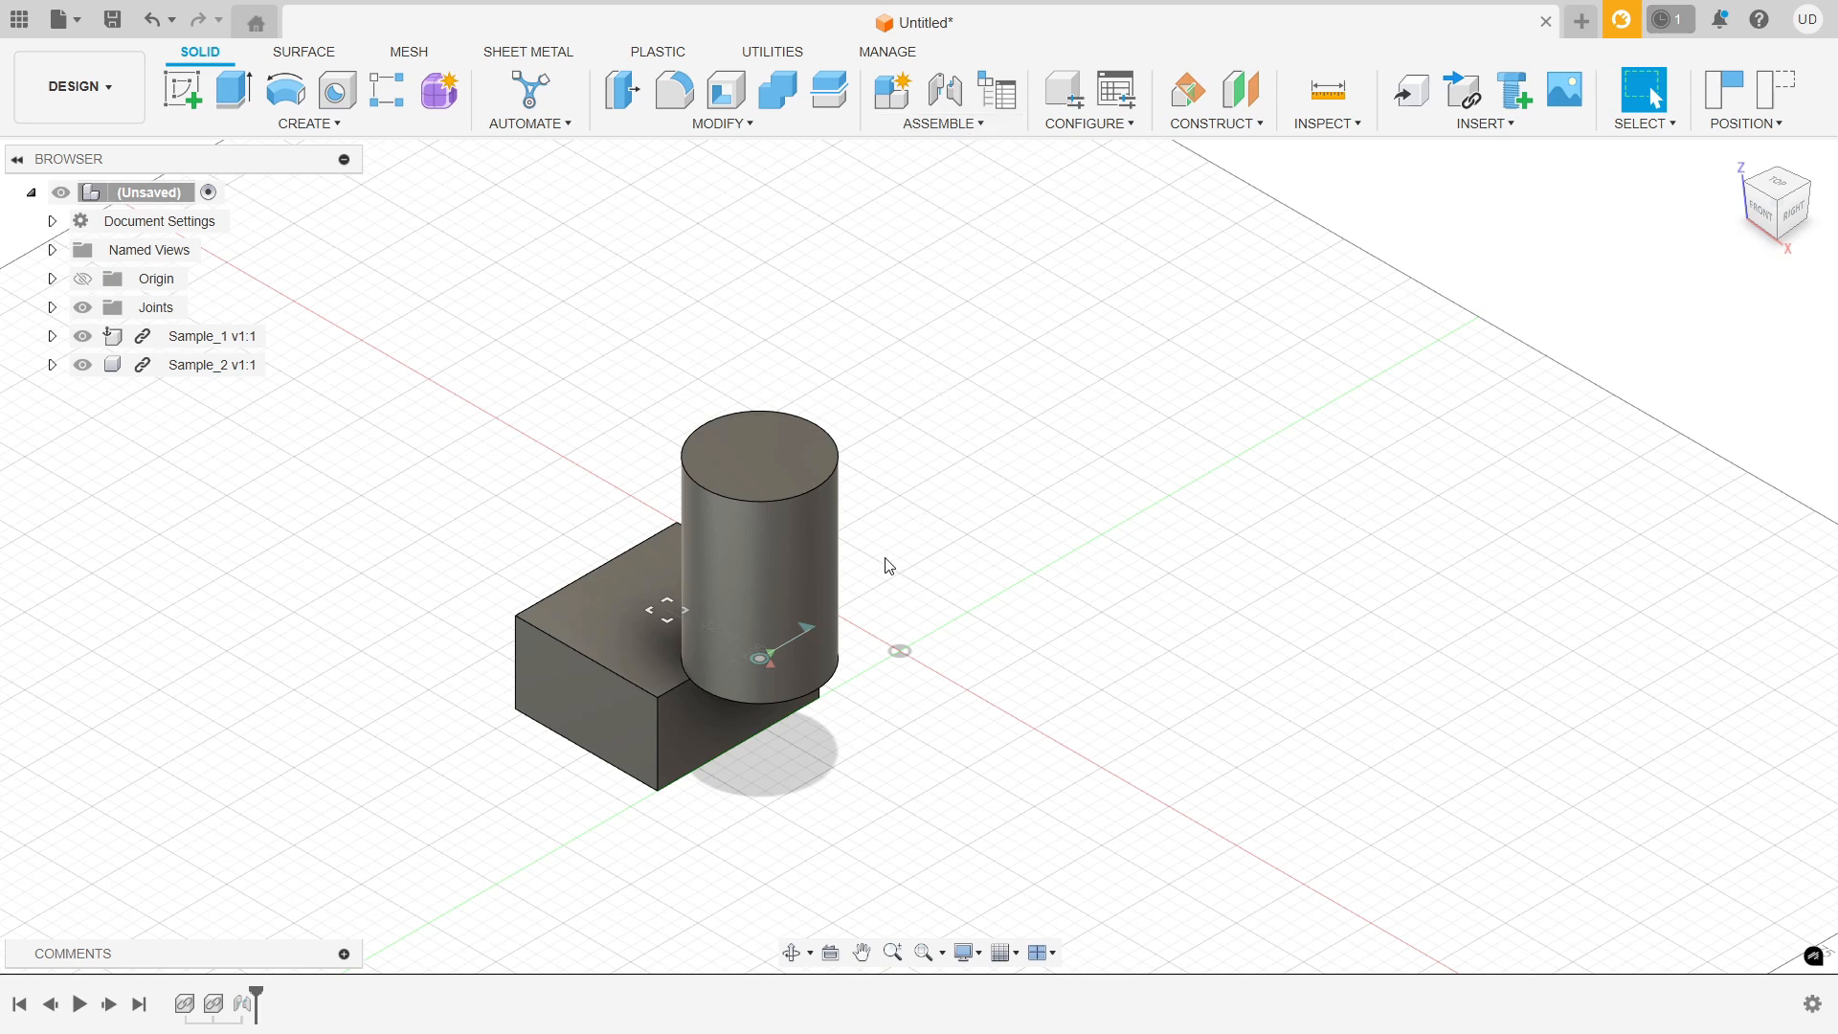
middle_click_drag(889, 565, 668, 613, "shift")
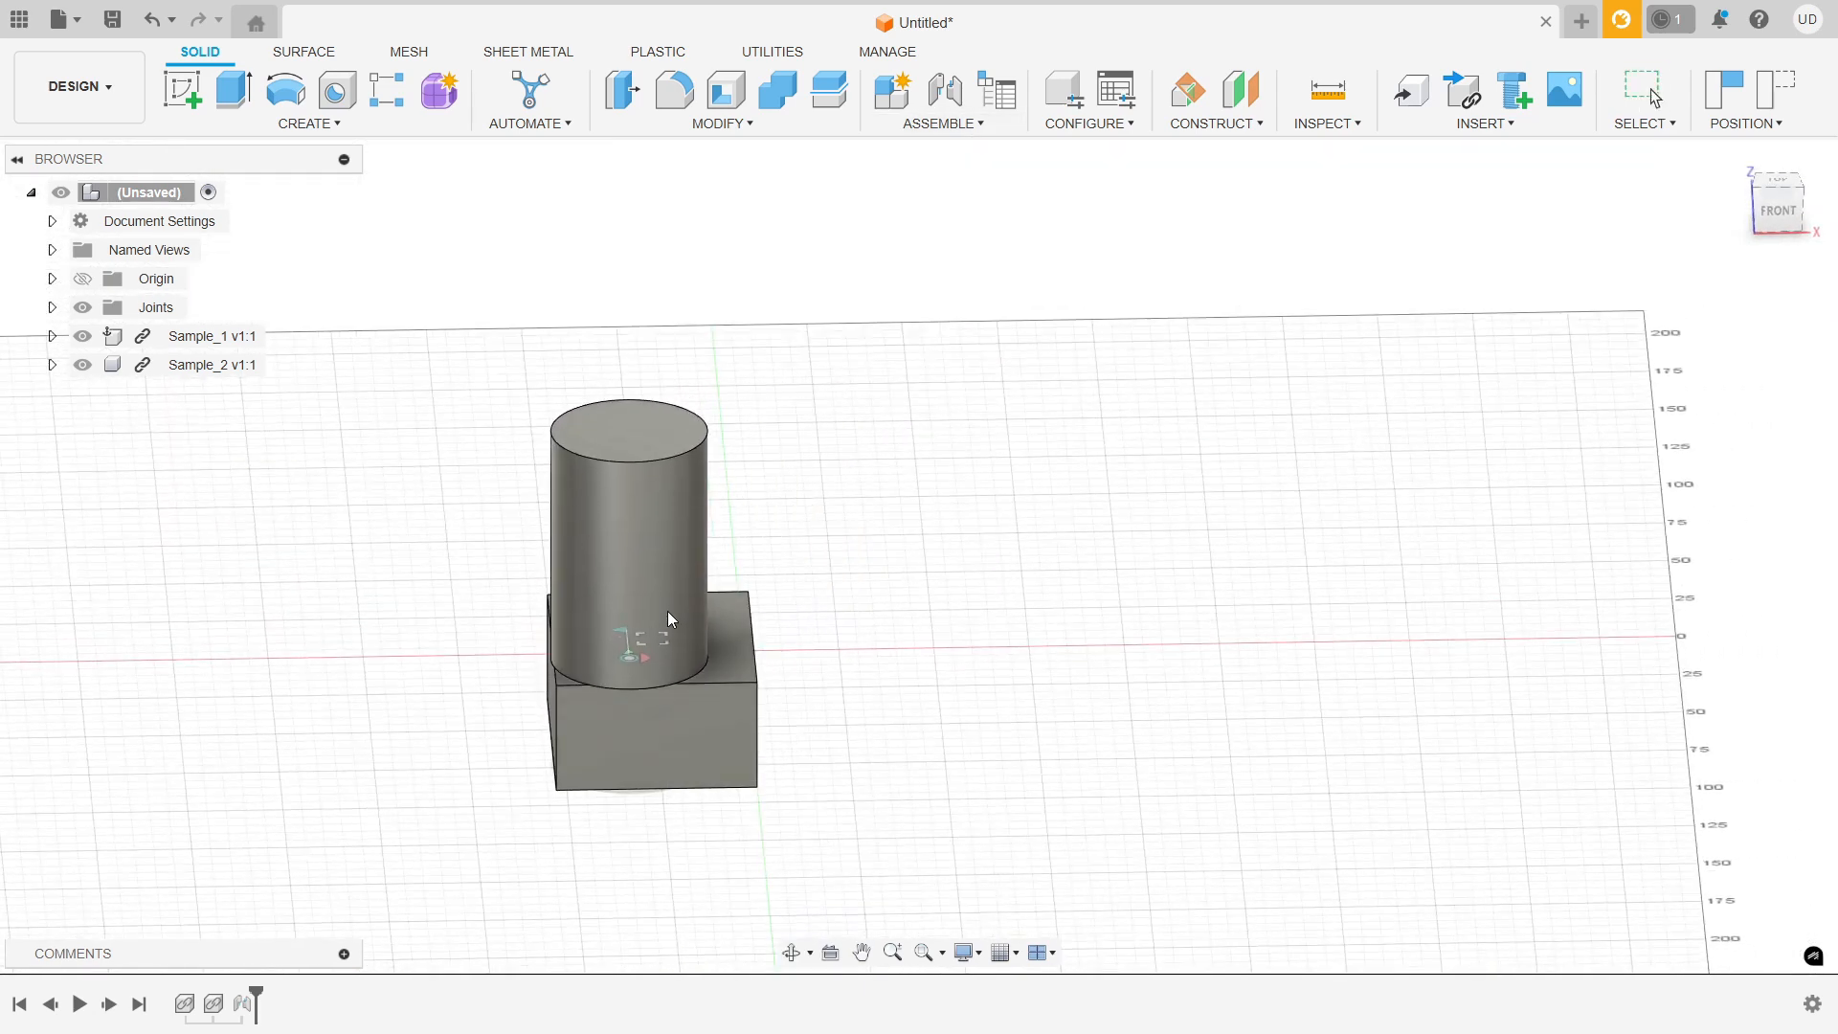
left_click_drag(668, 611, 714, 605)
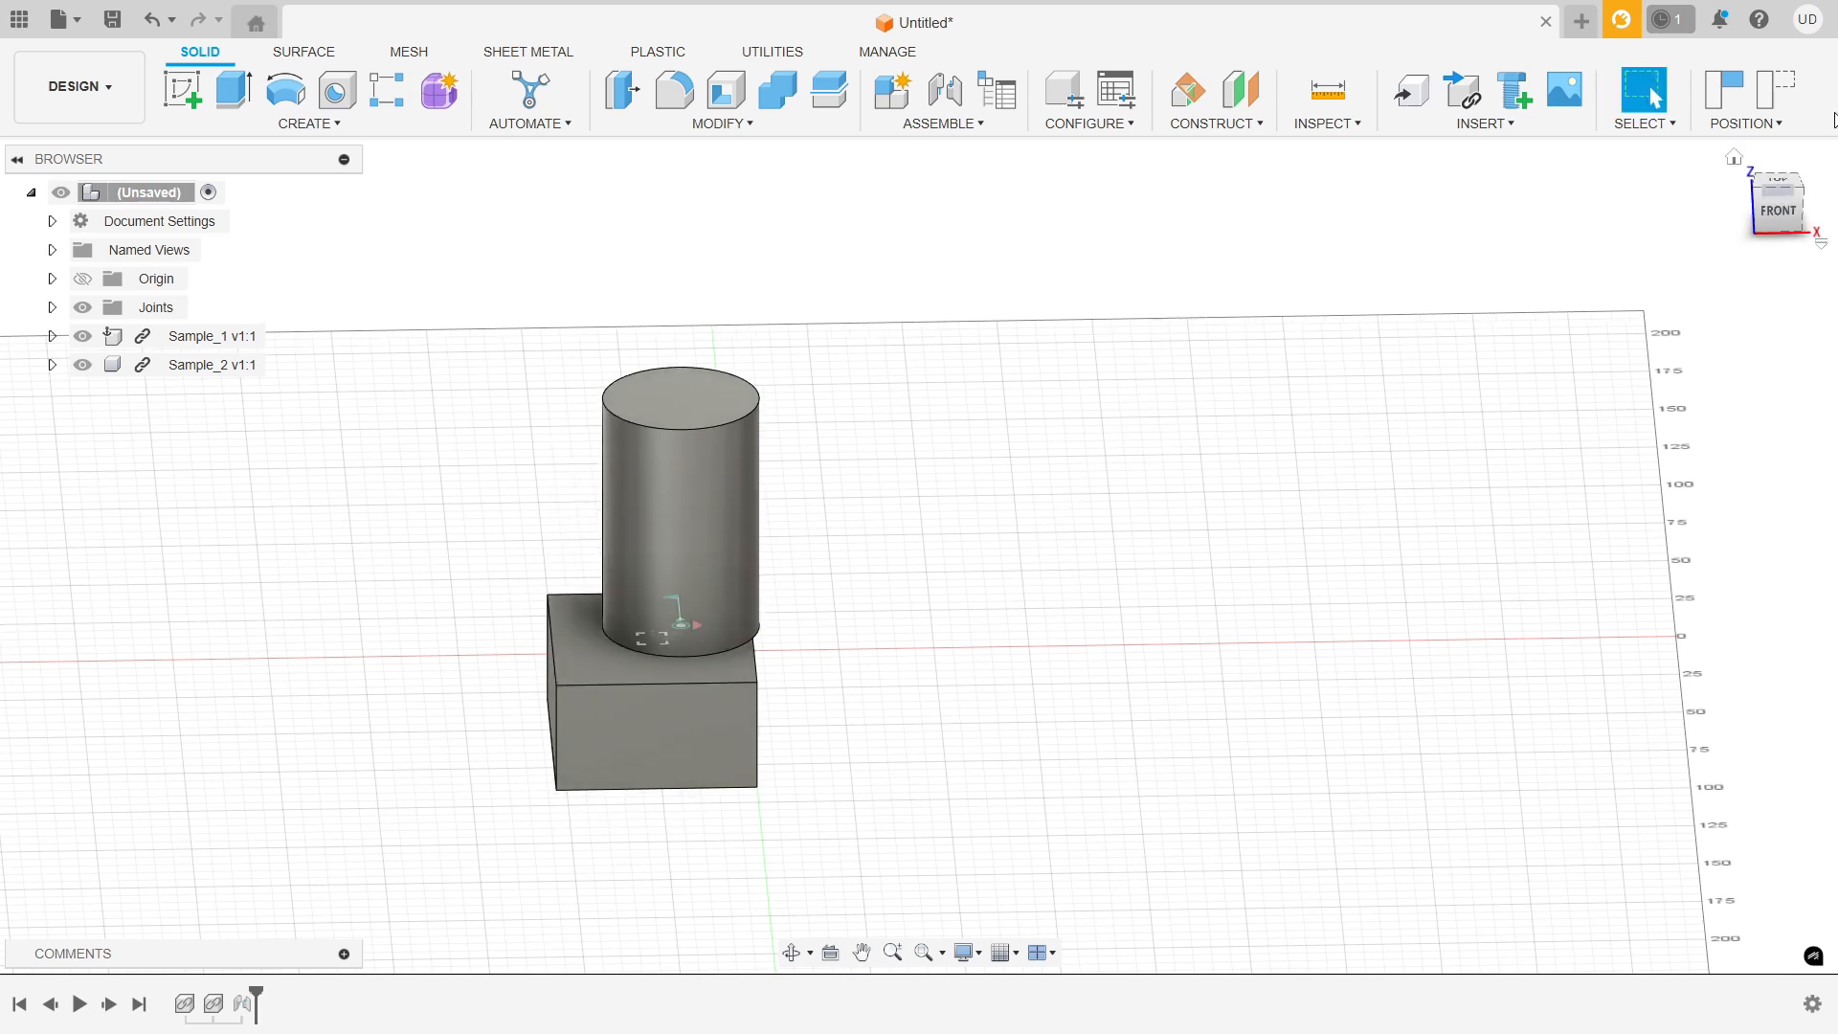
left_click(1733, 159)
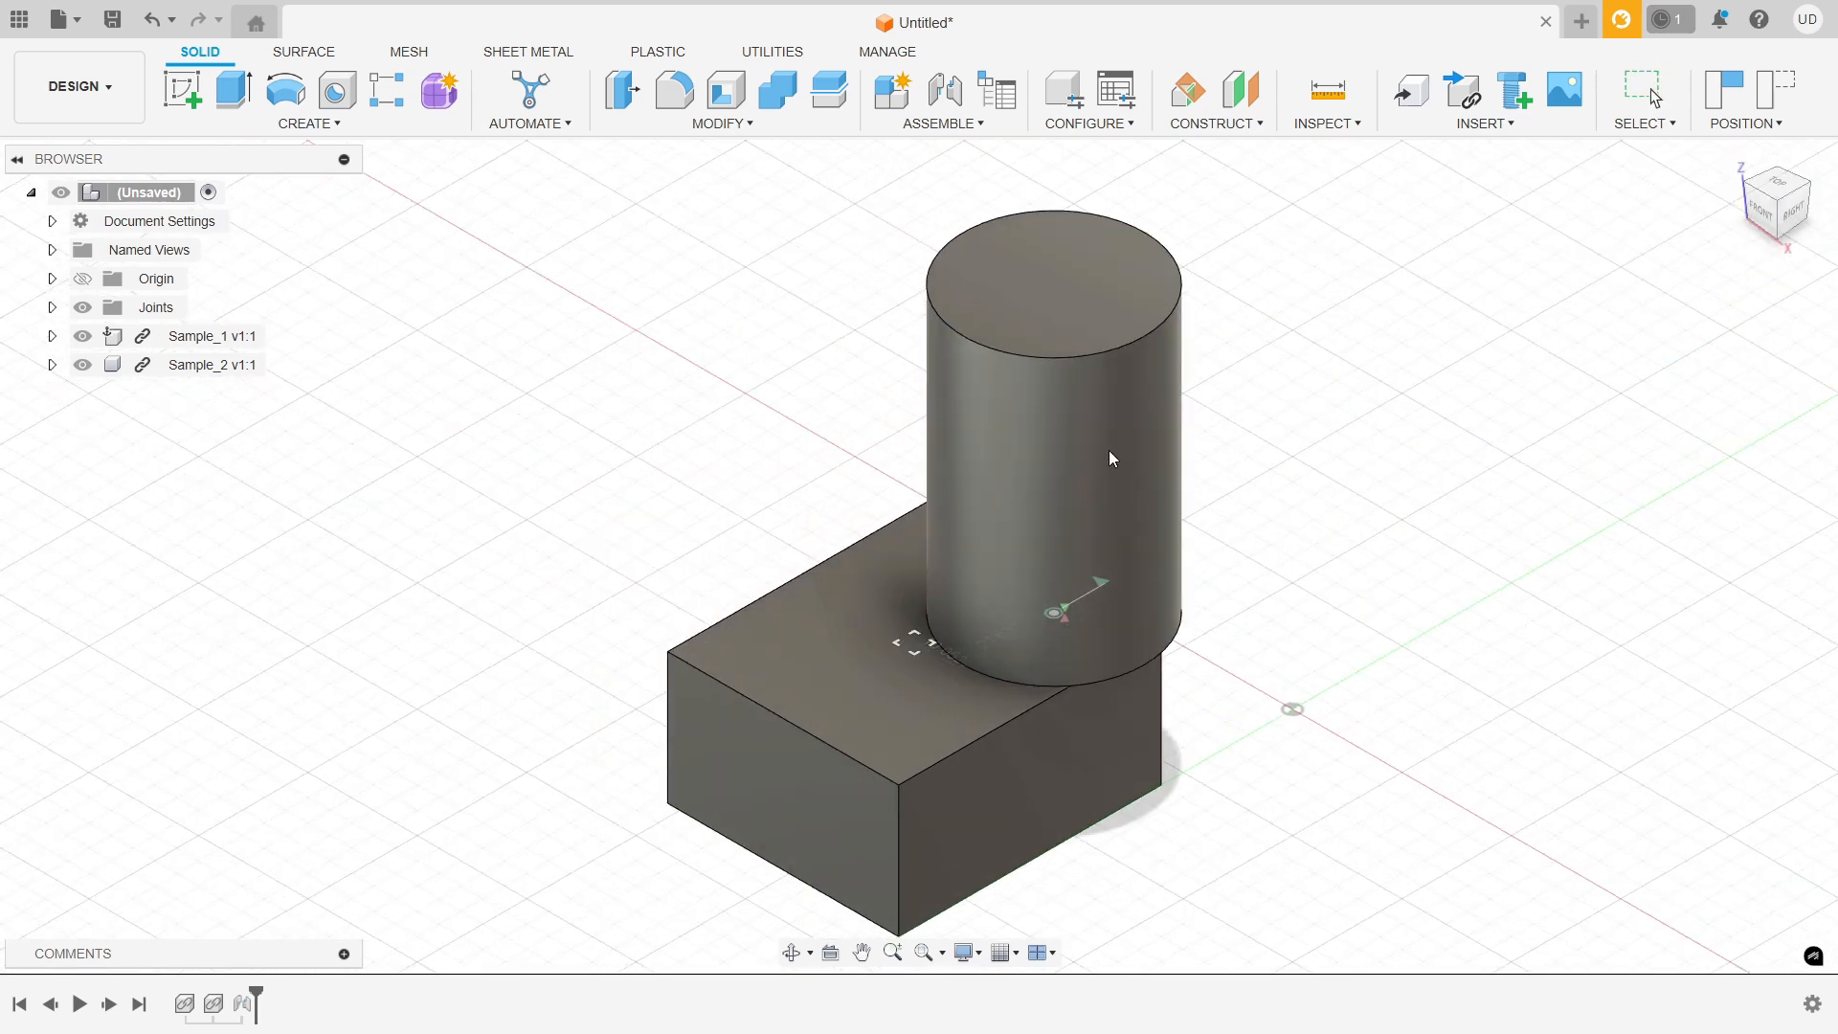
left_click_drag(1101, 483, 459, 664)
left_click(657, 504)
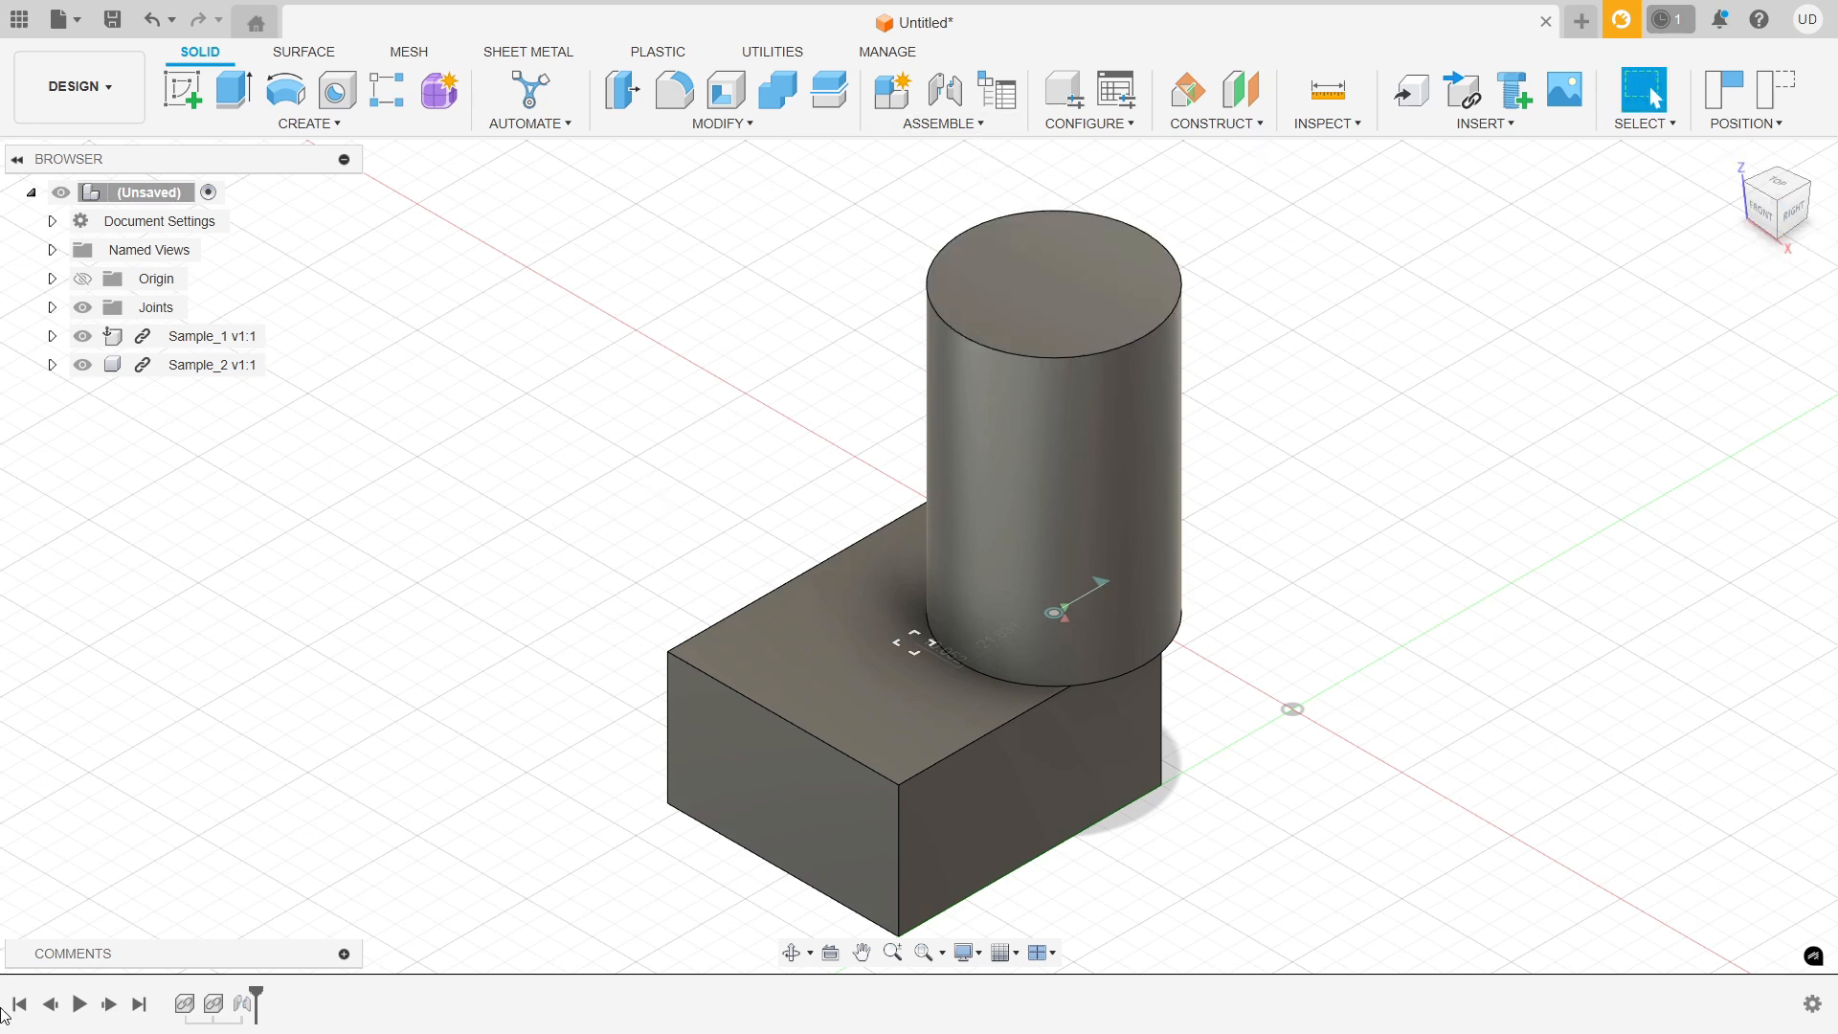
Open the planar joint for editing and set the perpendicular axis of its motion to X Axis.
right_click(251, 1008)
left_click(279, 792)
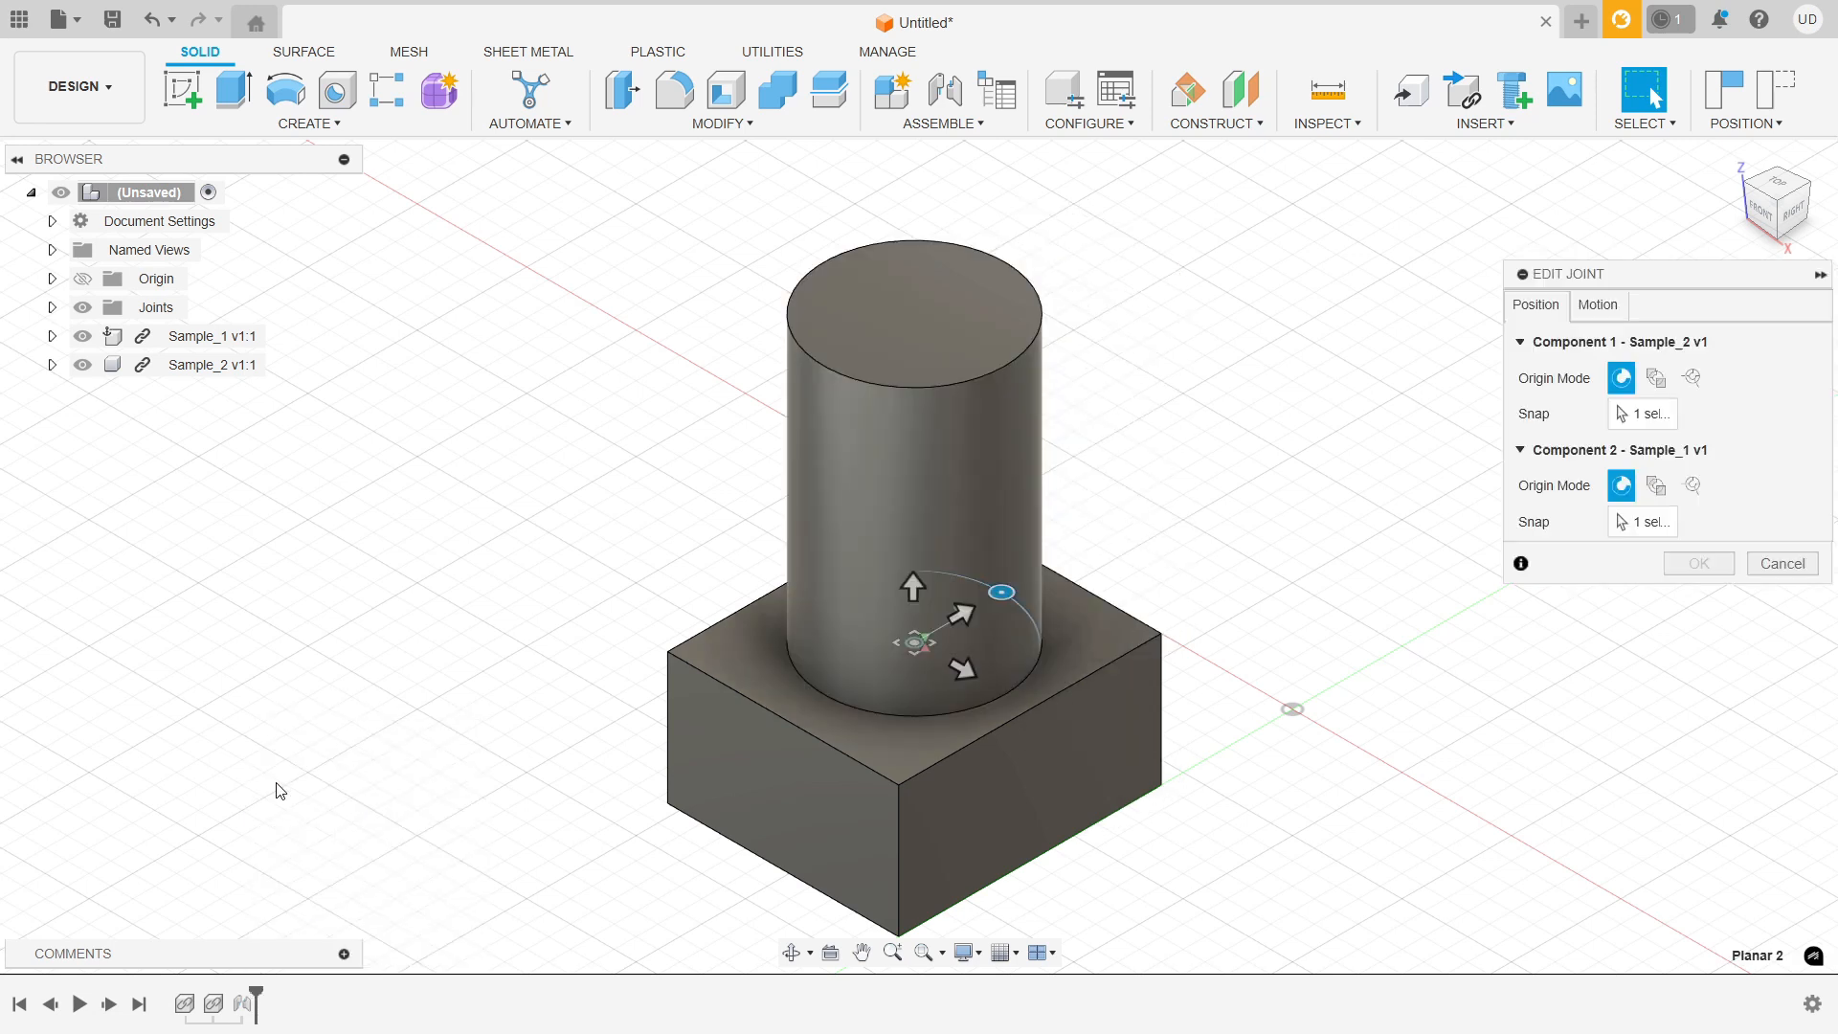
left_click(1617, 312)
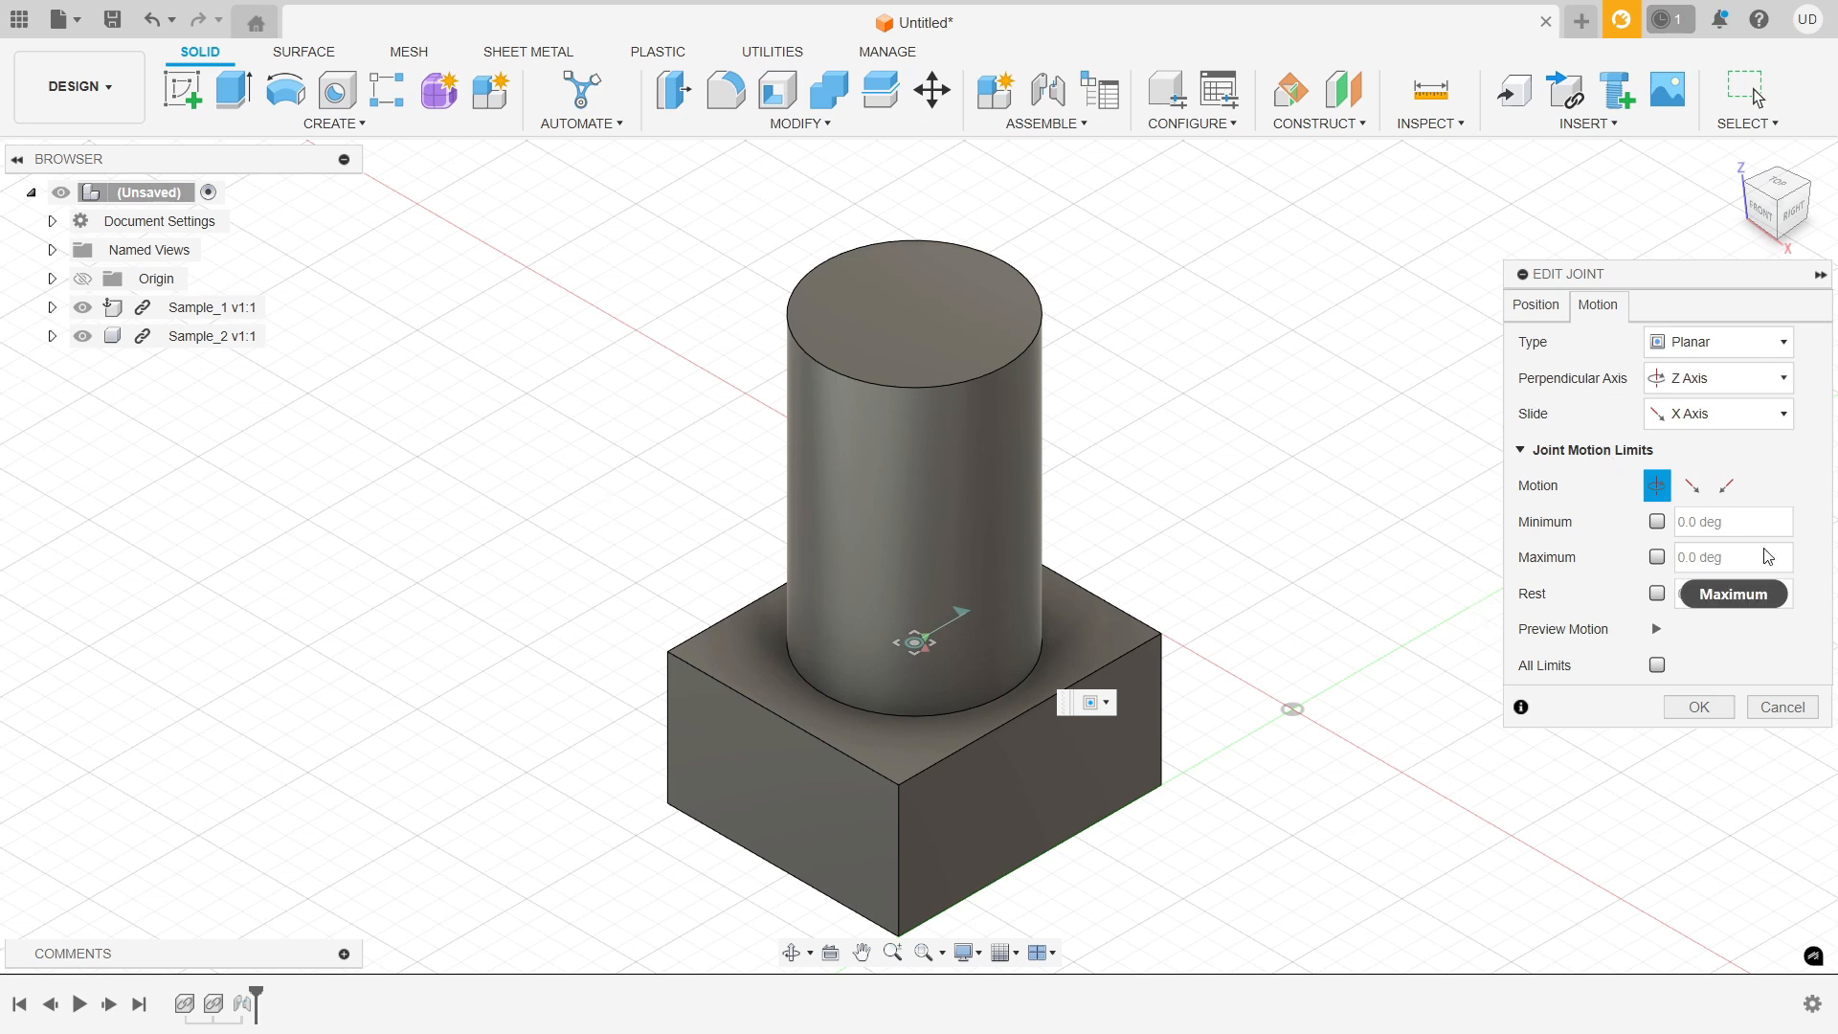
left_click(1711, 380)
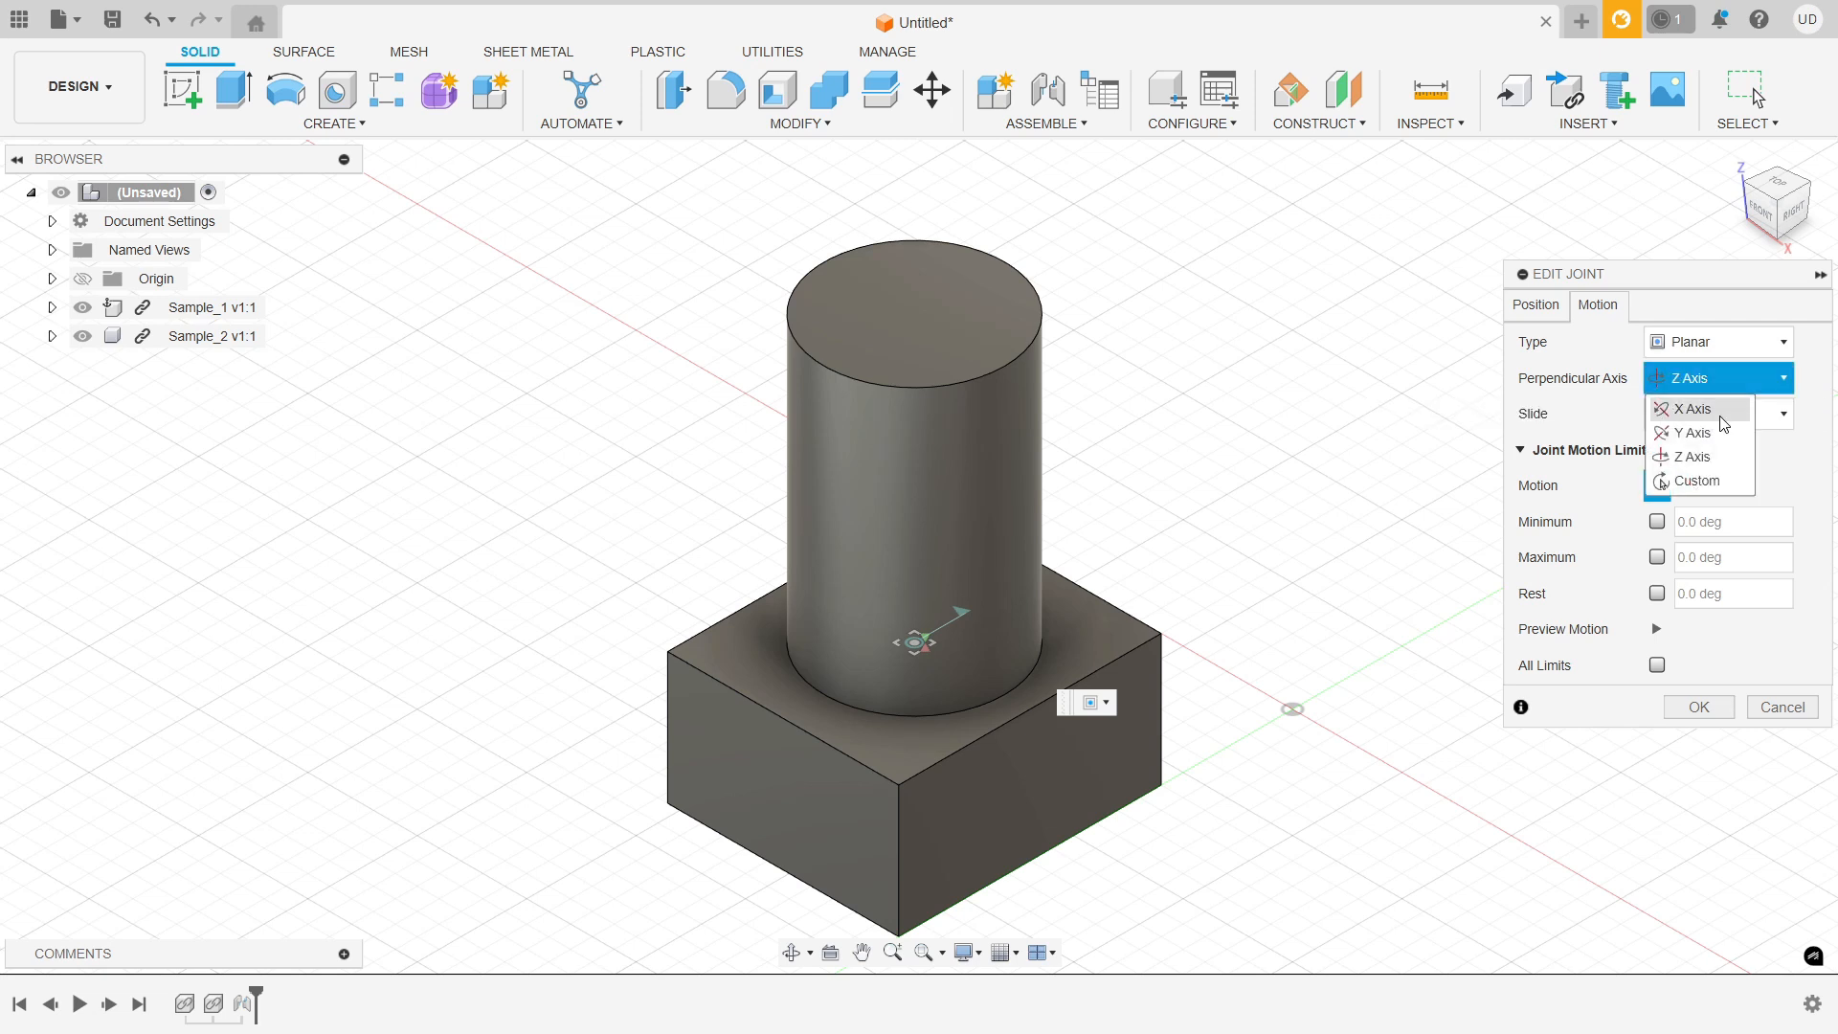
left_click(1721, 418)
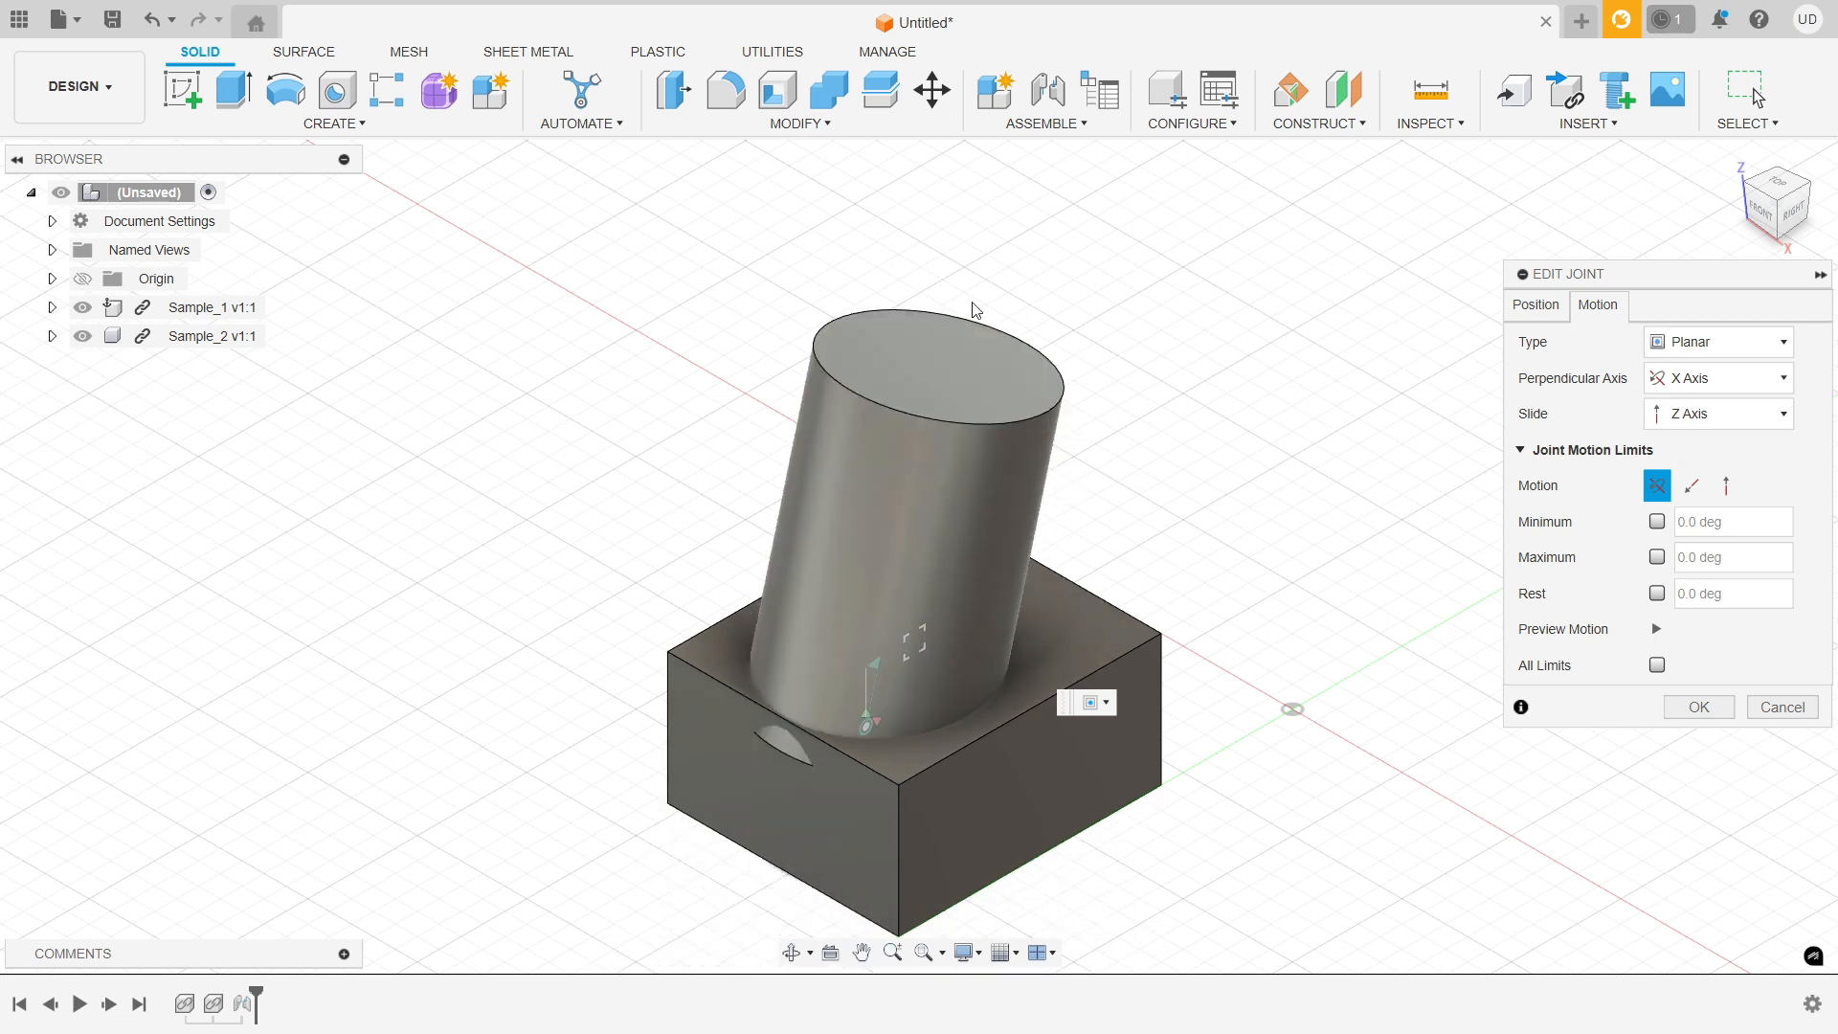
left_click(1761, 380)
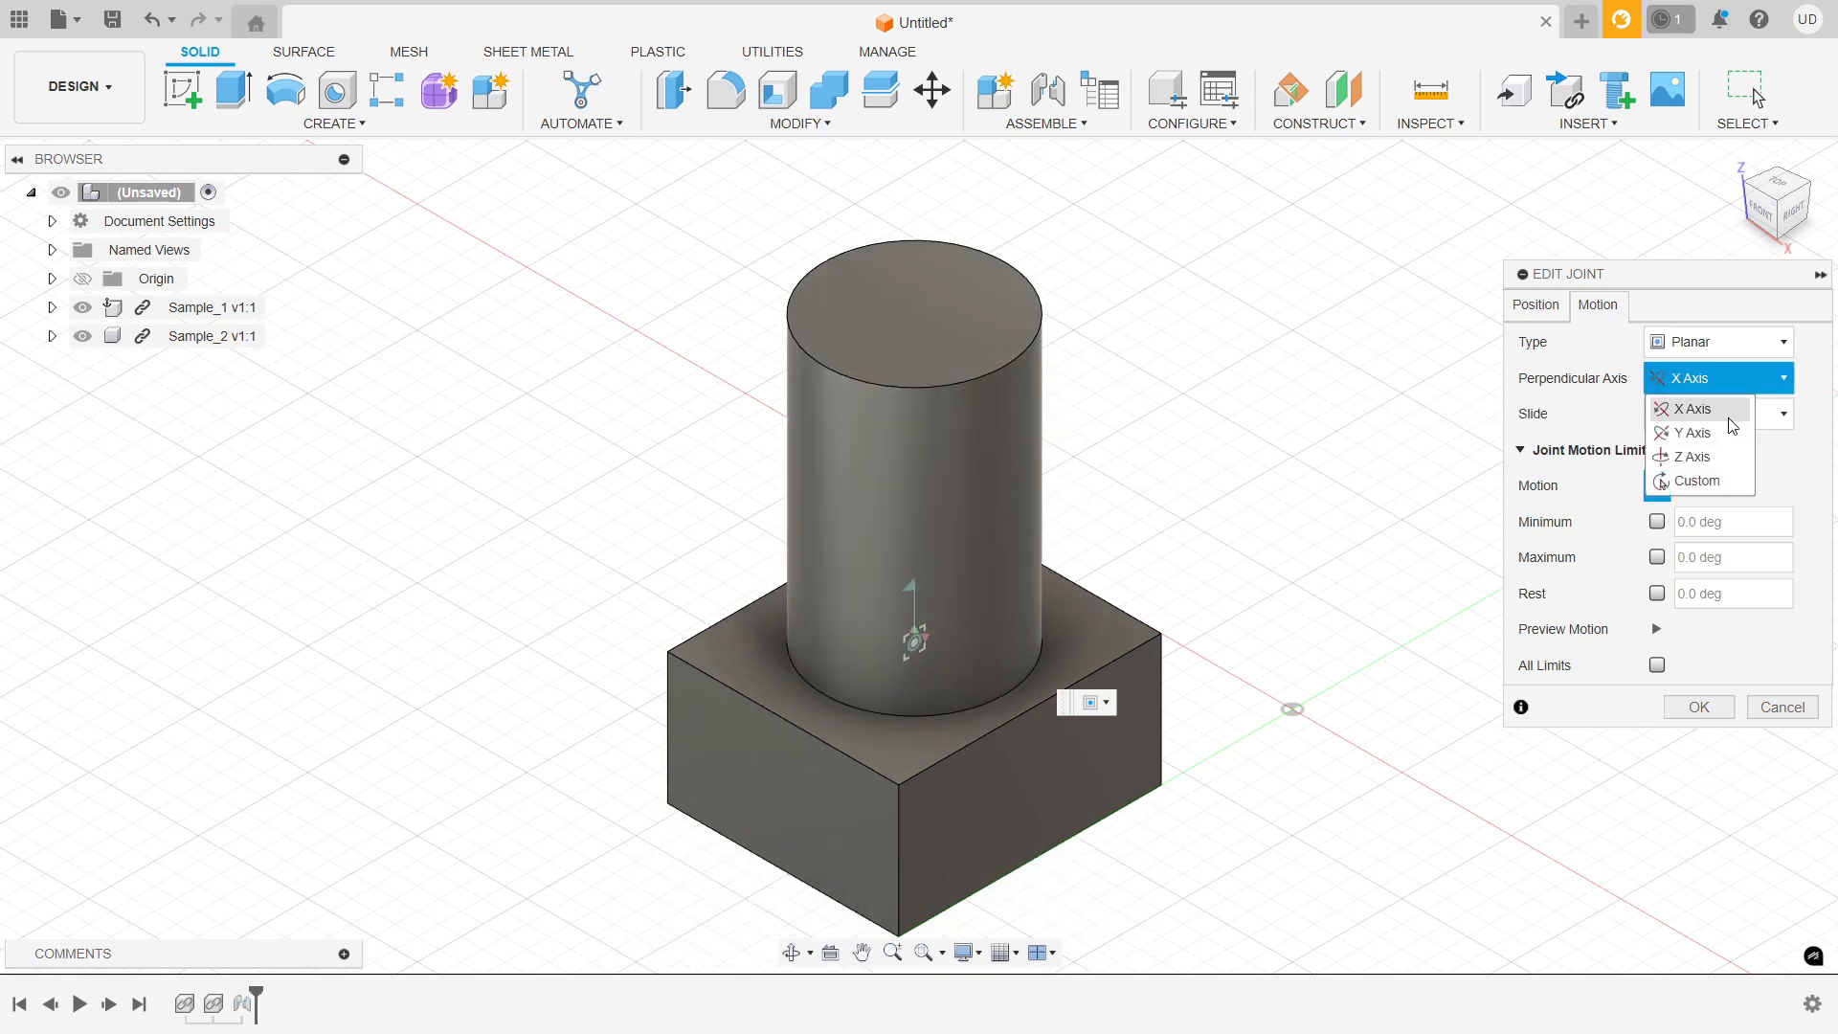
left_click(1729, 417)
left_click(1696, 376)
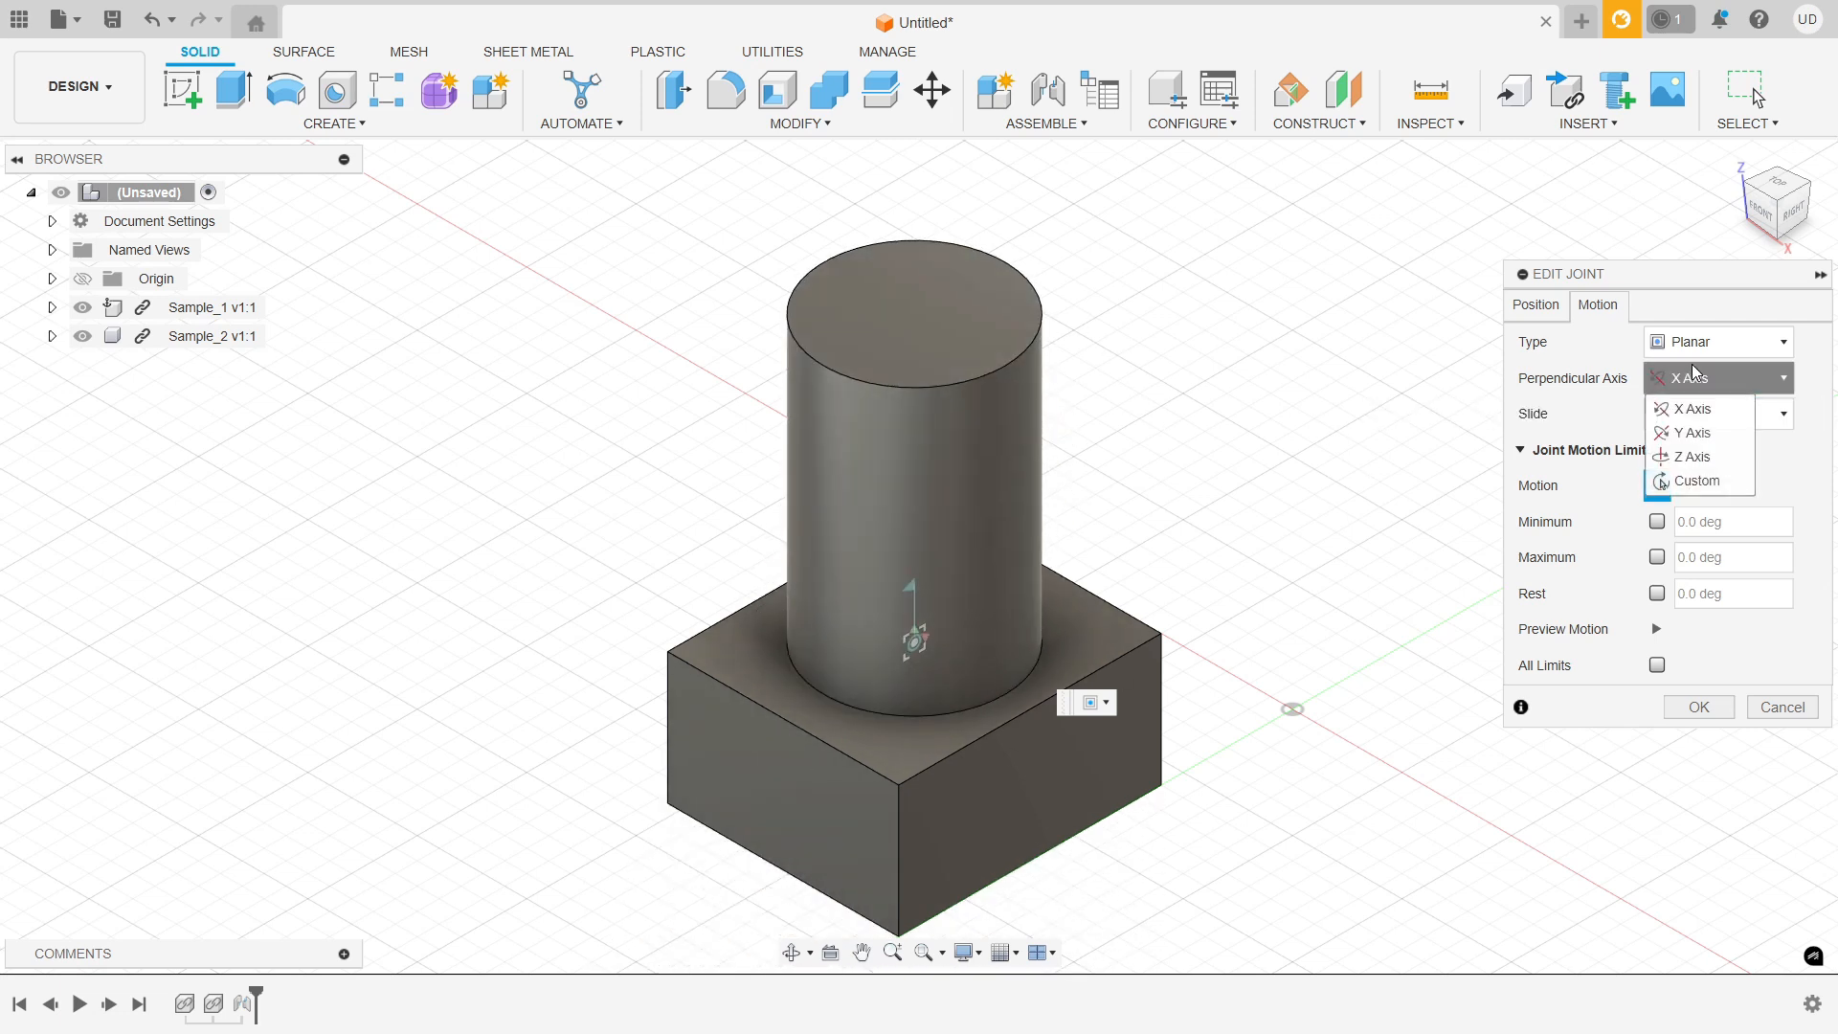
left_click(1695, 412)
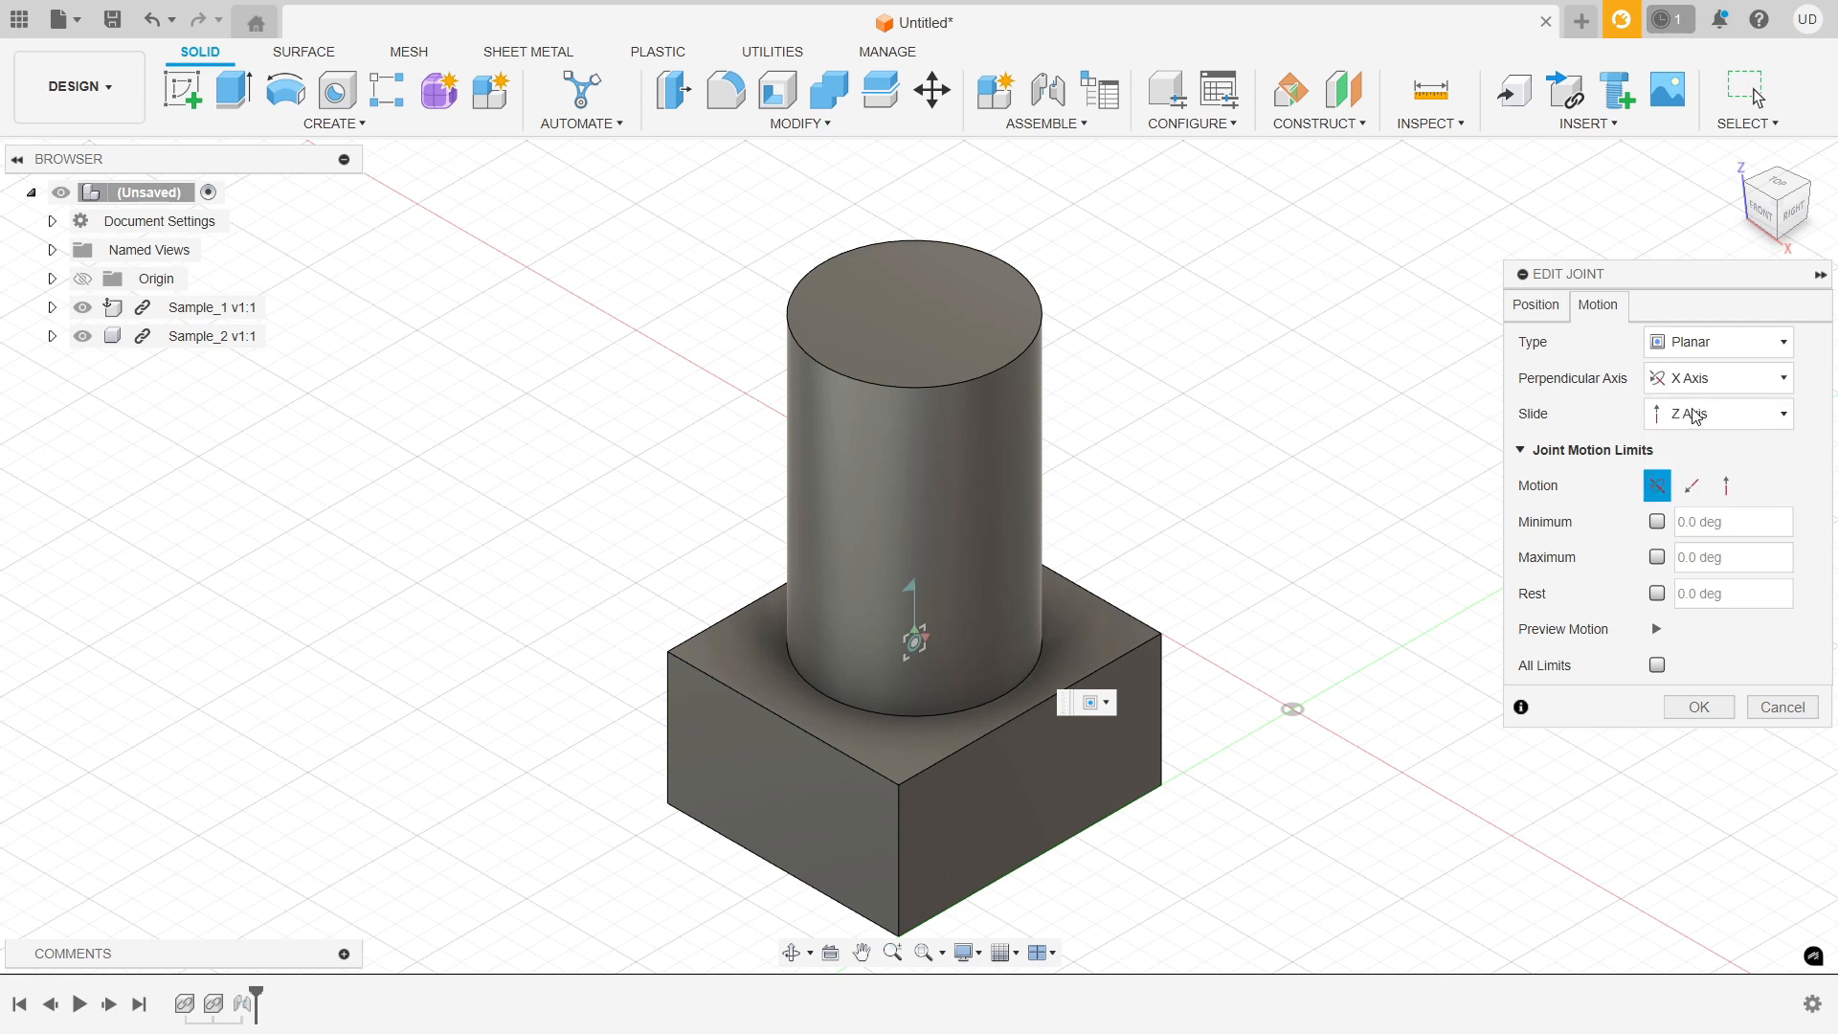
Try Y Axis as the planar joint's perpendicular axis and set it back to Z Axis.
left_click(1784, 377)
left_click(1714, 430)
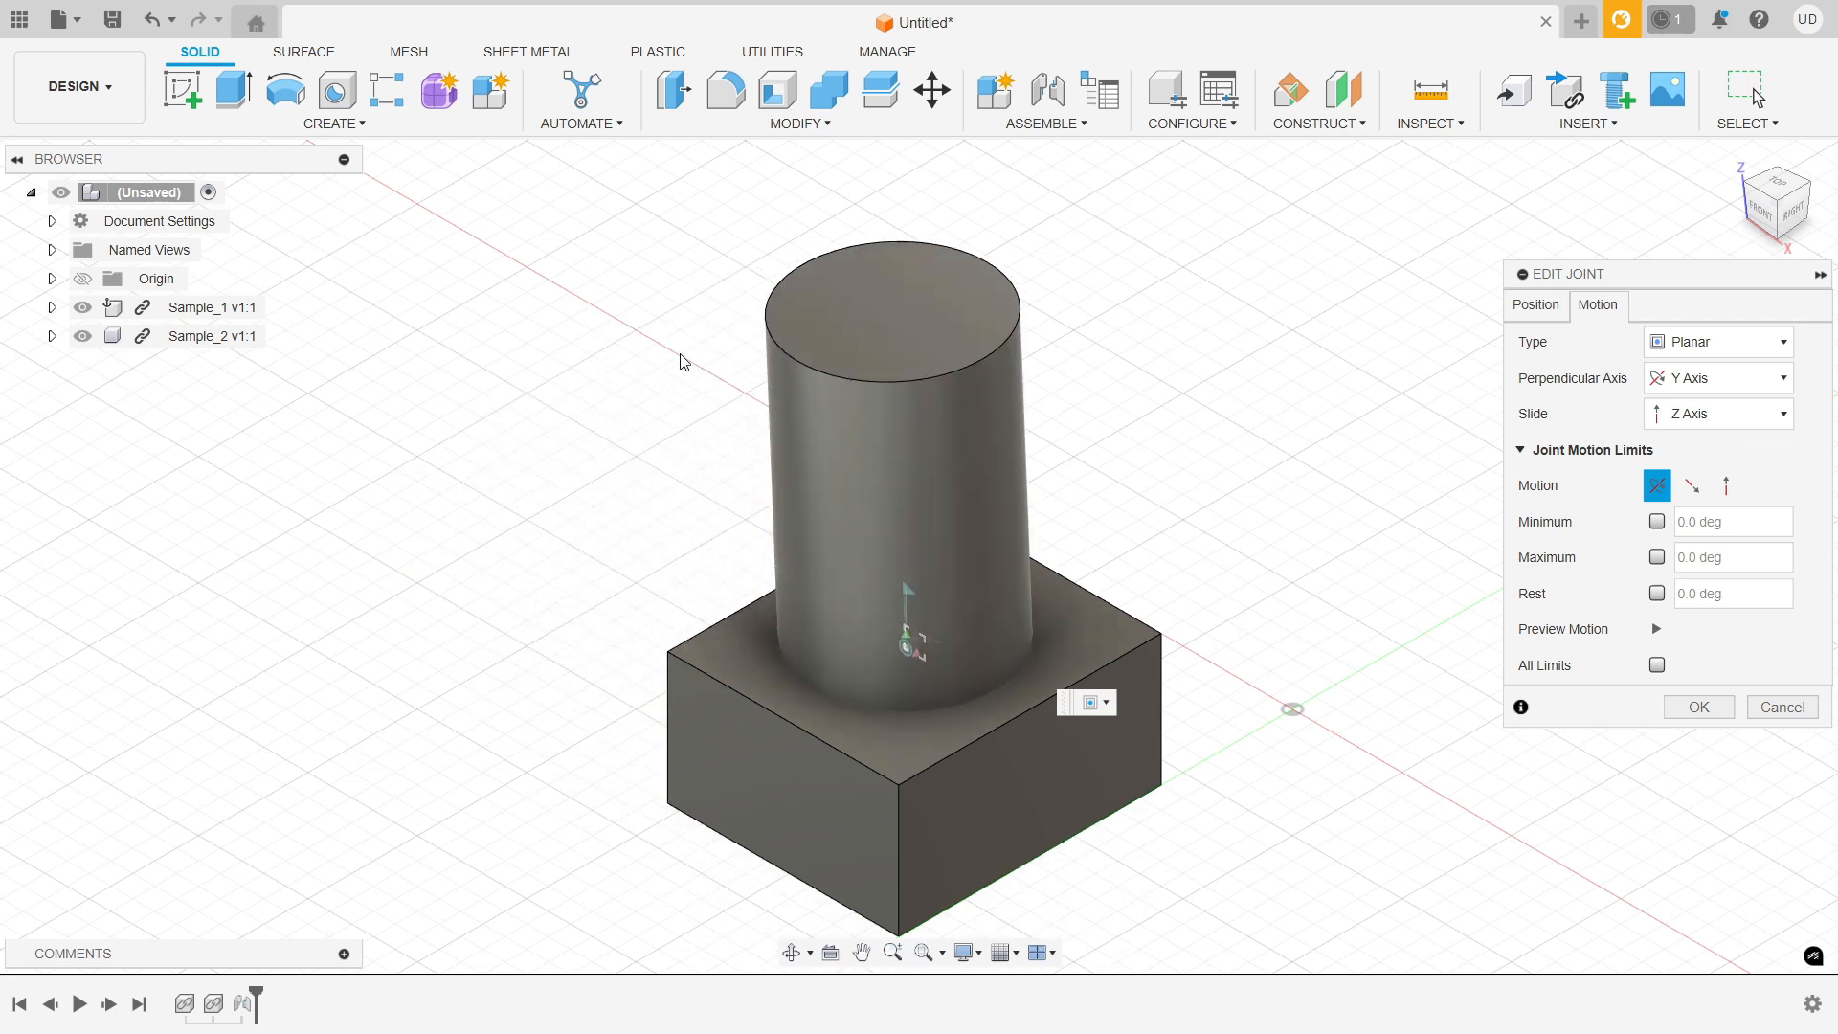
left_click(1700, 379)
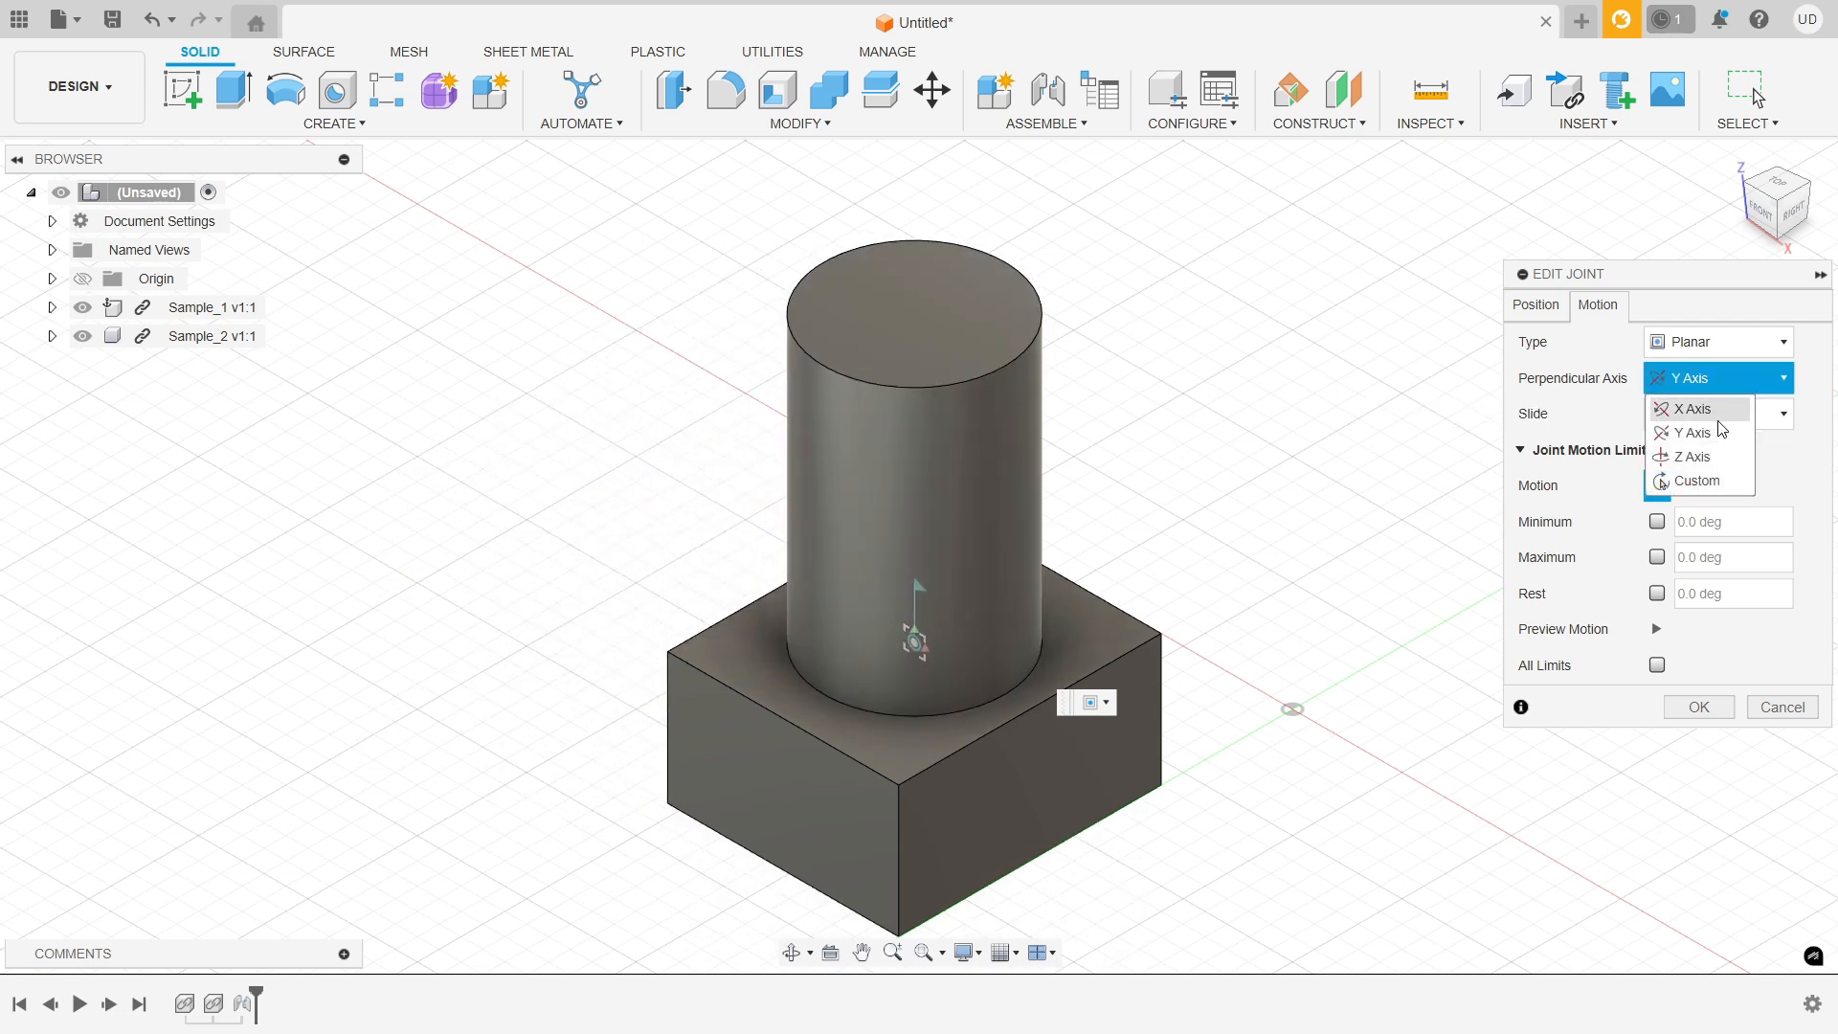
left_click(1693, 456)
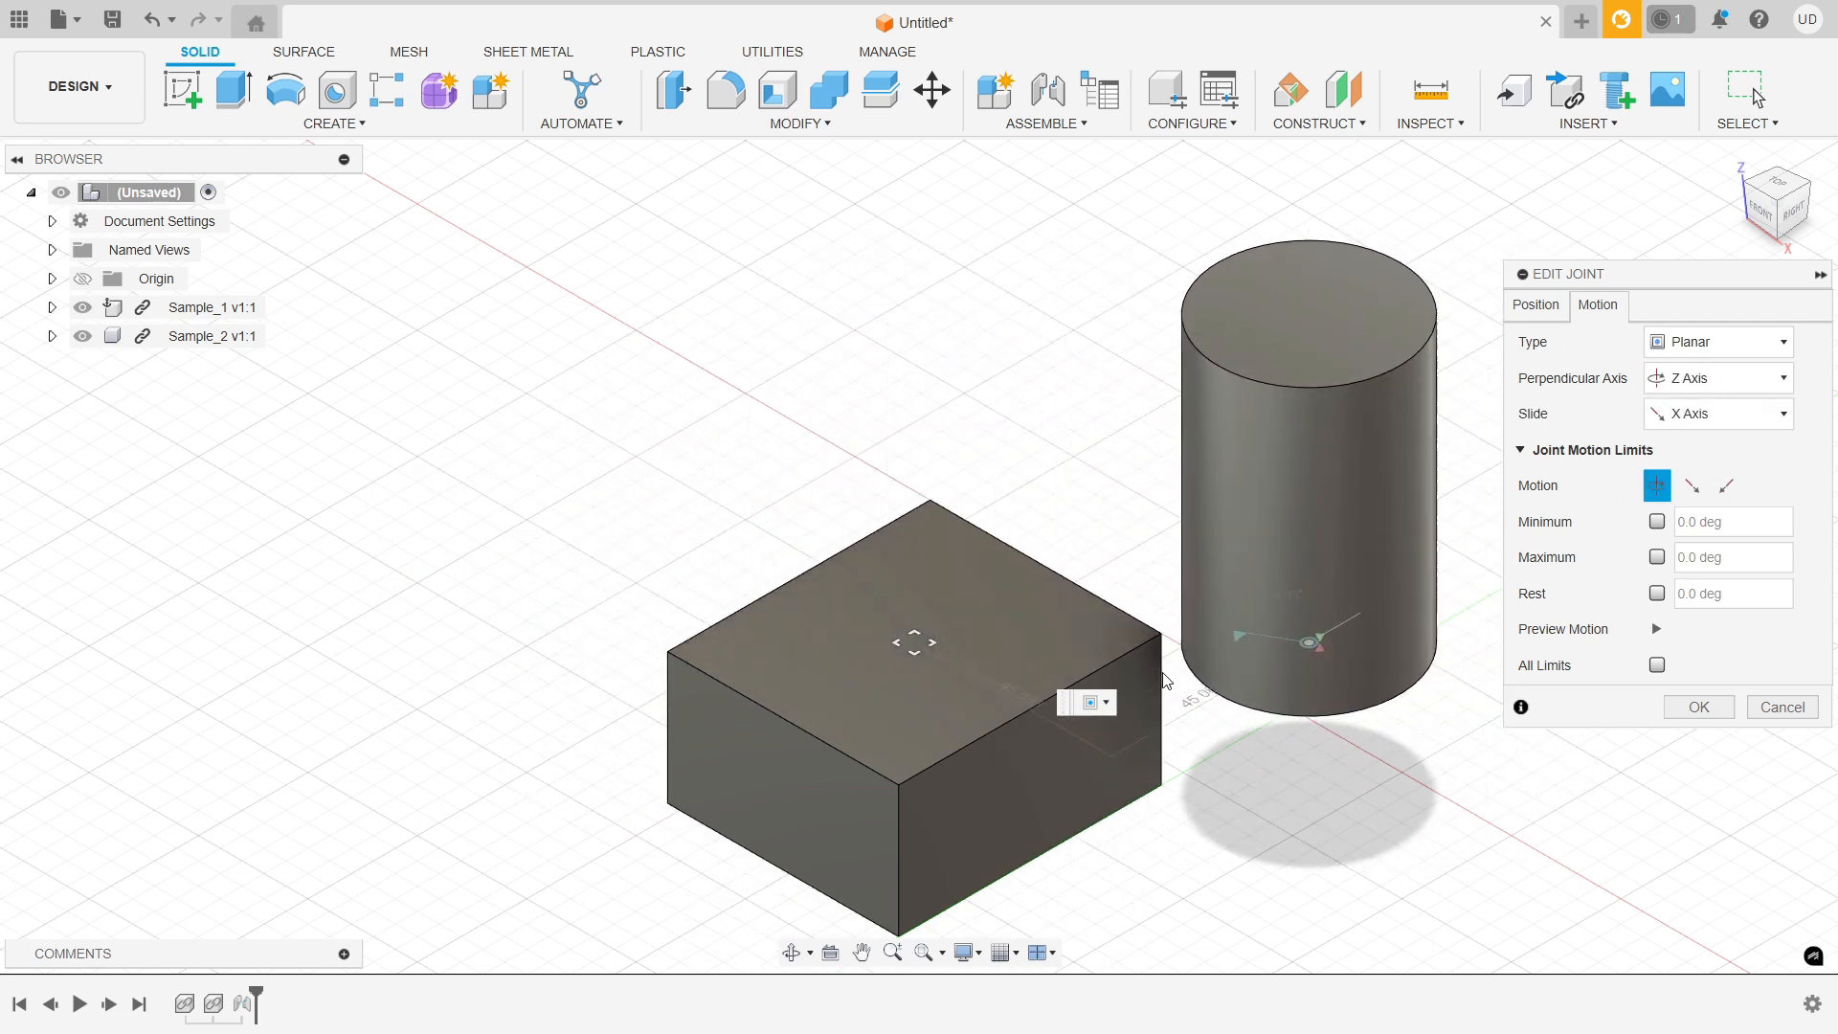
Preview the planar joint's motion and check the slide direction options, keeping X Axis selected.
left_click(1655, 629)
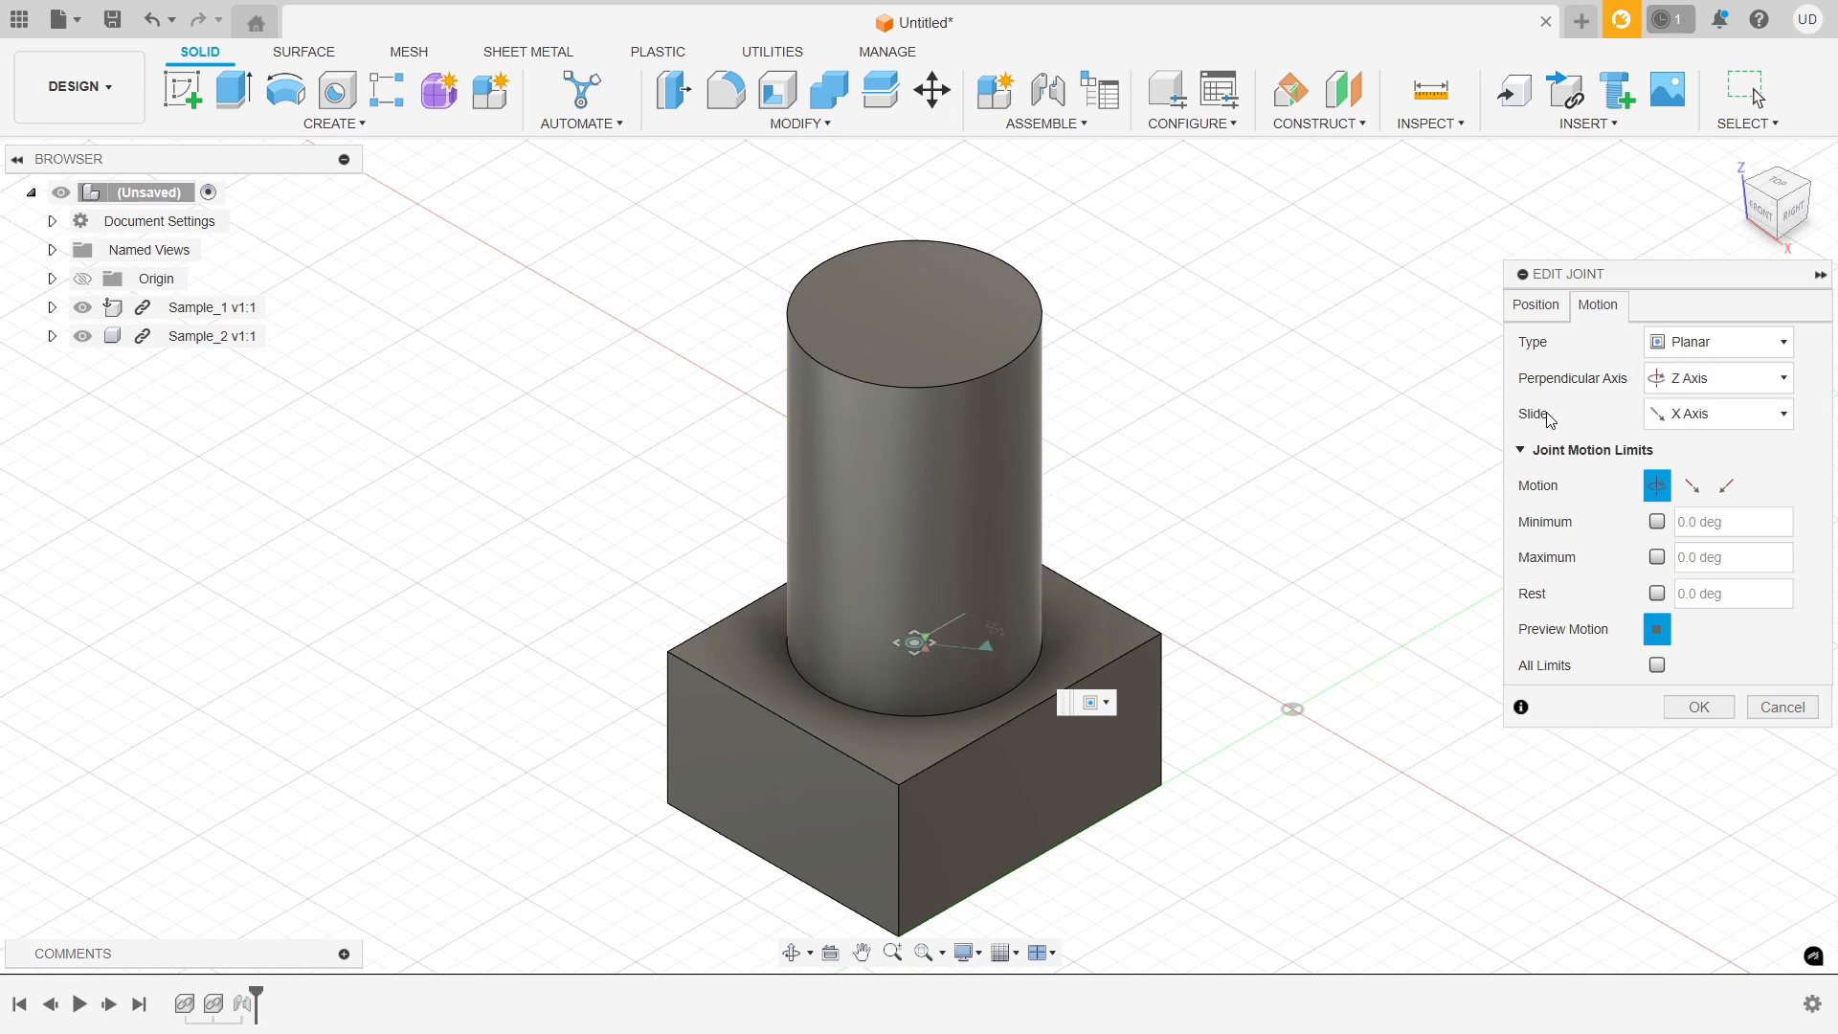
left_click(1718, 422)
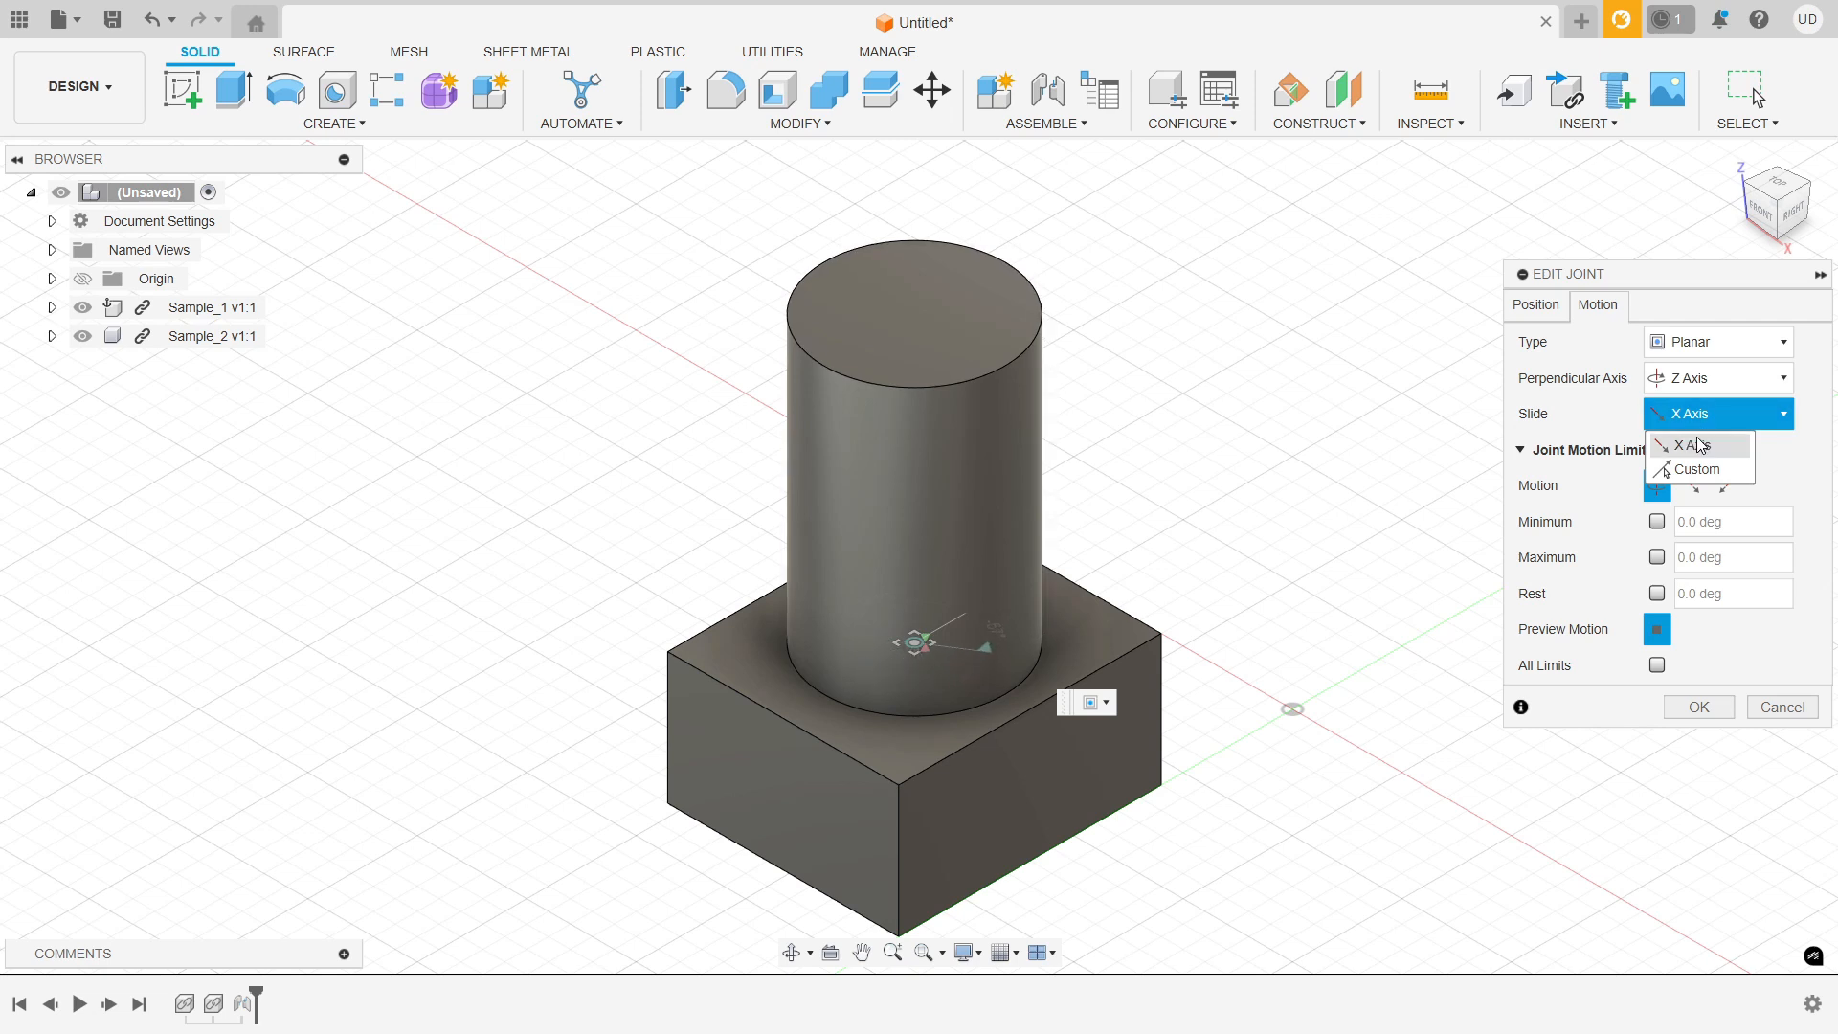
left_click(1700, 445)
left_click(1695, 424)
left_click(1698, 446)
left_click(1717, 418)
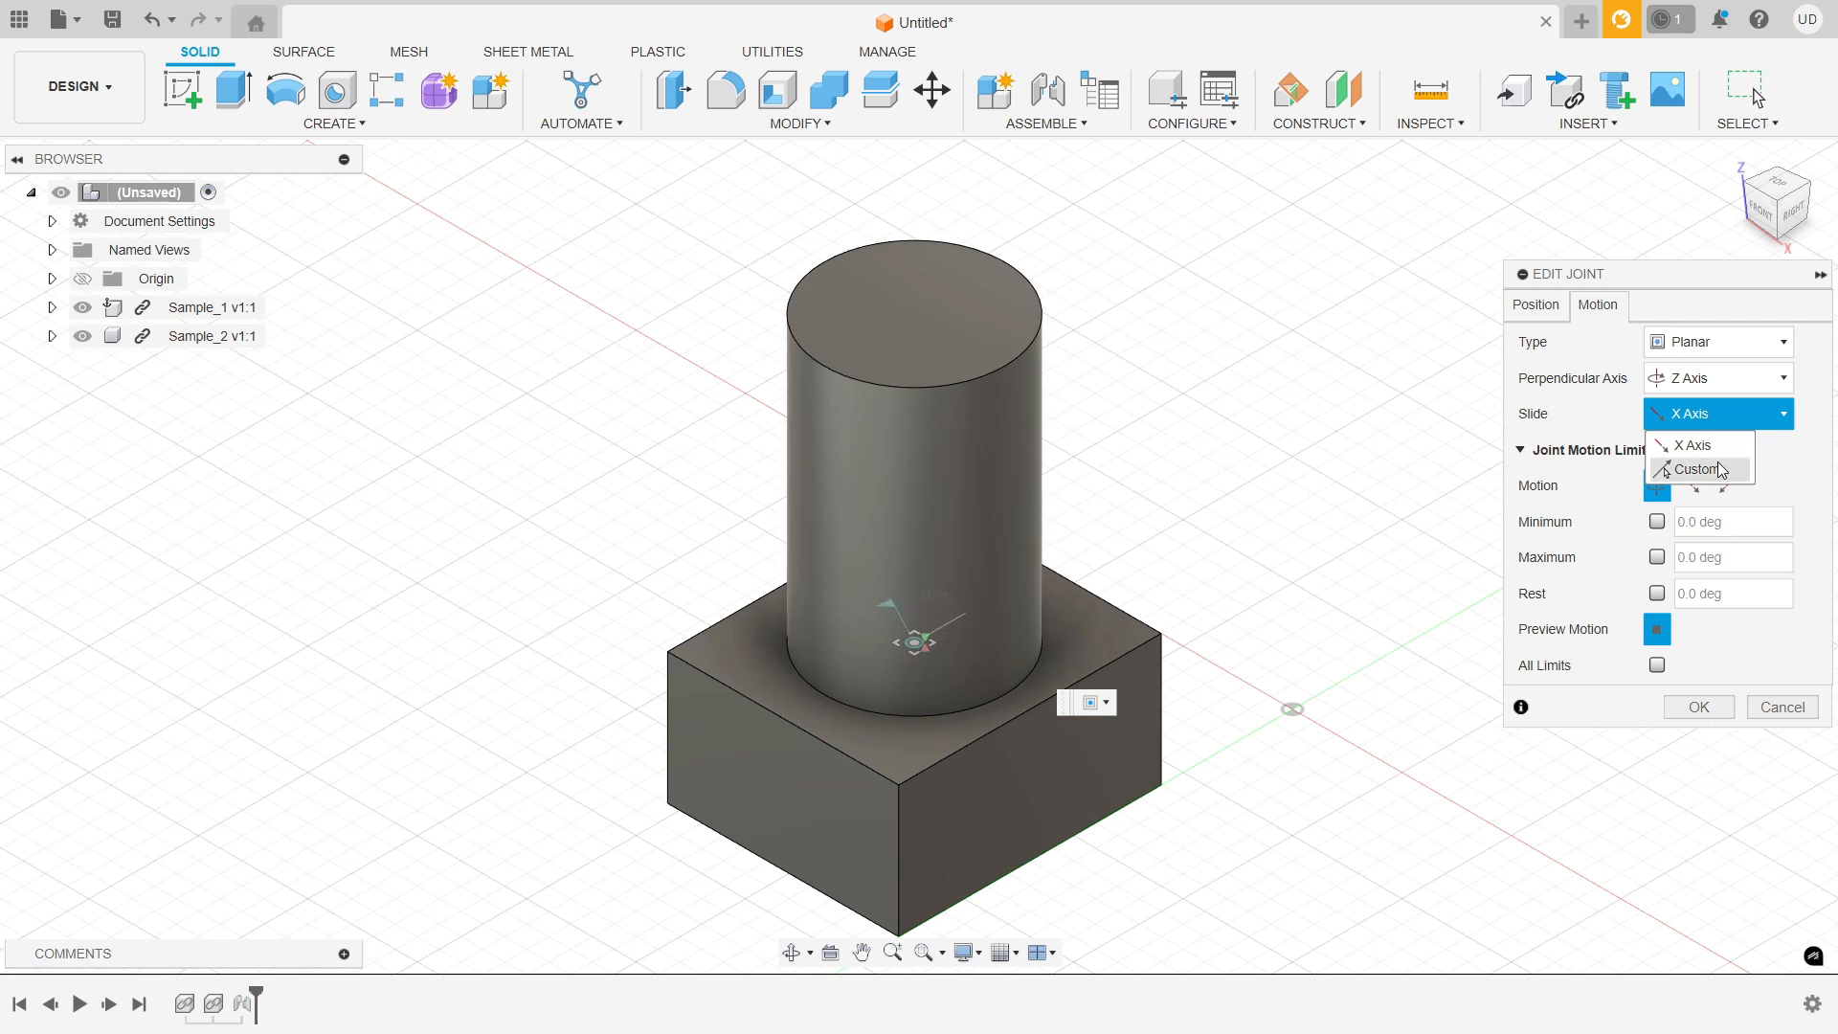
left_click(1692, 445)
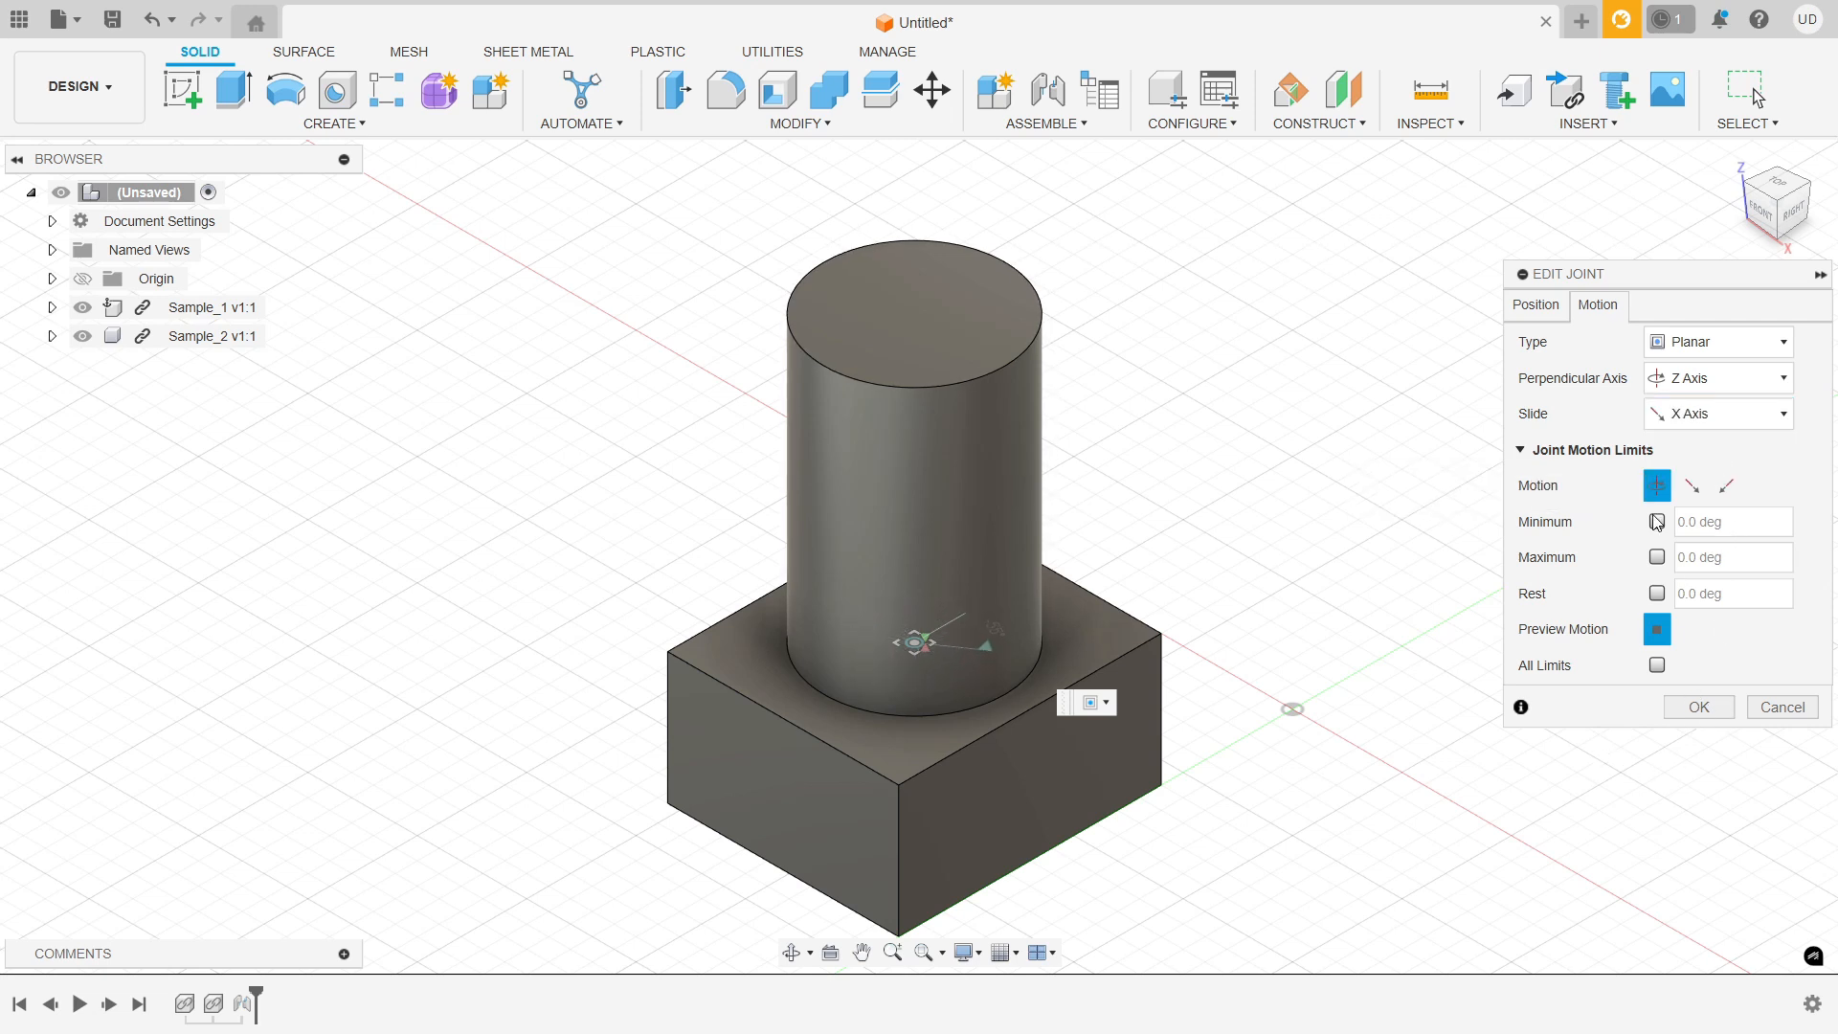
Try X Axis and Y Axis as the perpendicular axis, checking the slide options offered for X Axis.
left_click(1717, 397)
left_click(1714, 403)
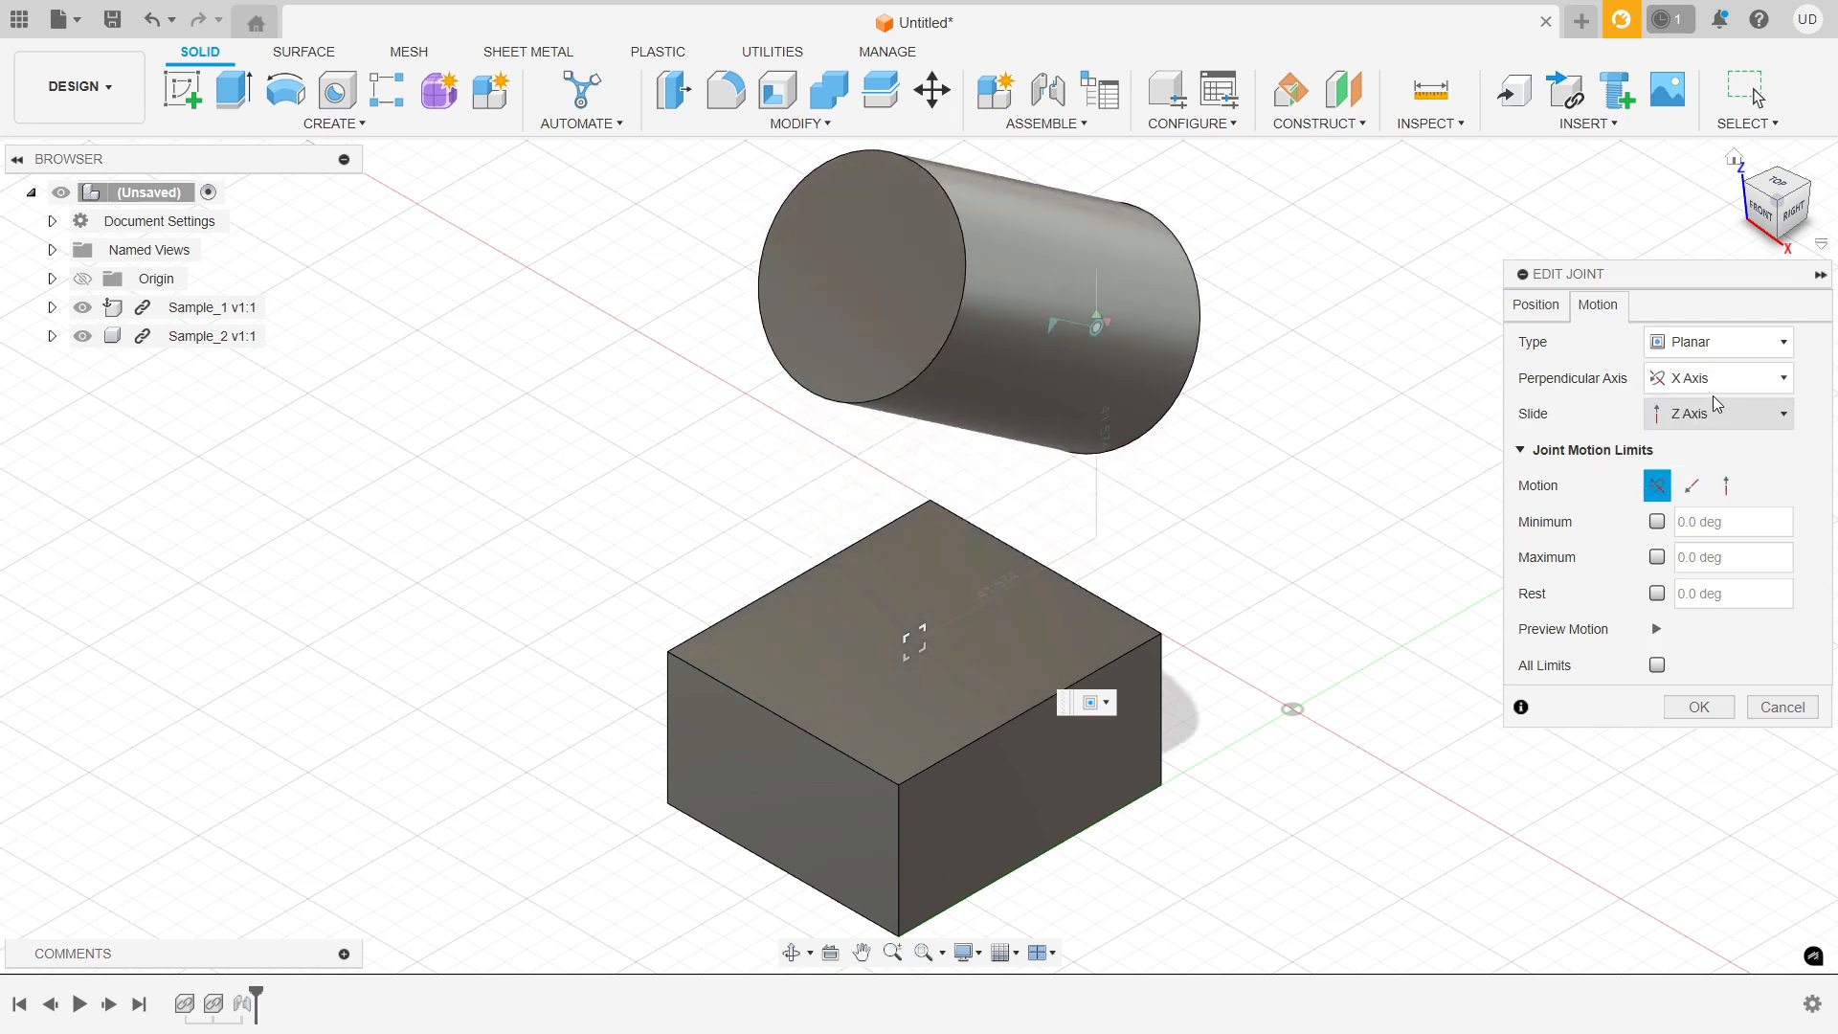
left_click(1715, 416)
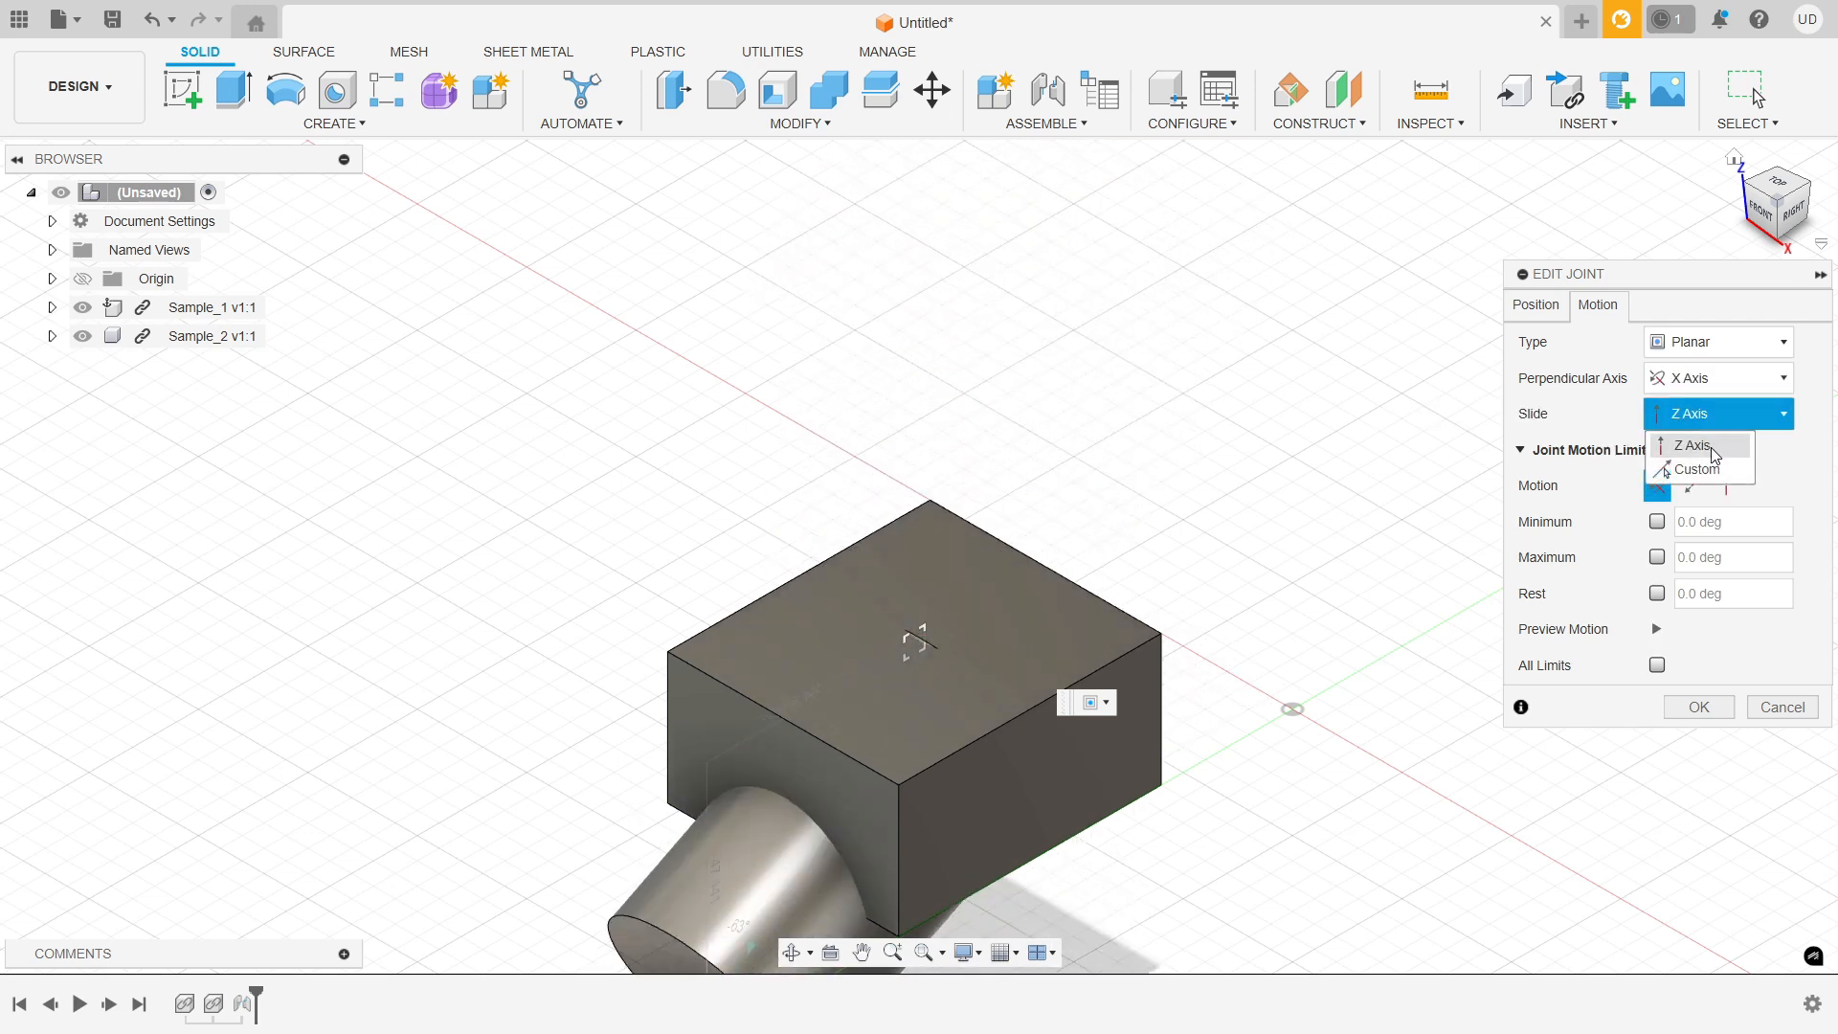
left_click(1726, 377)
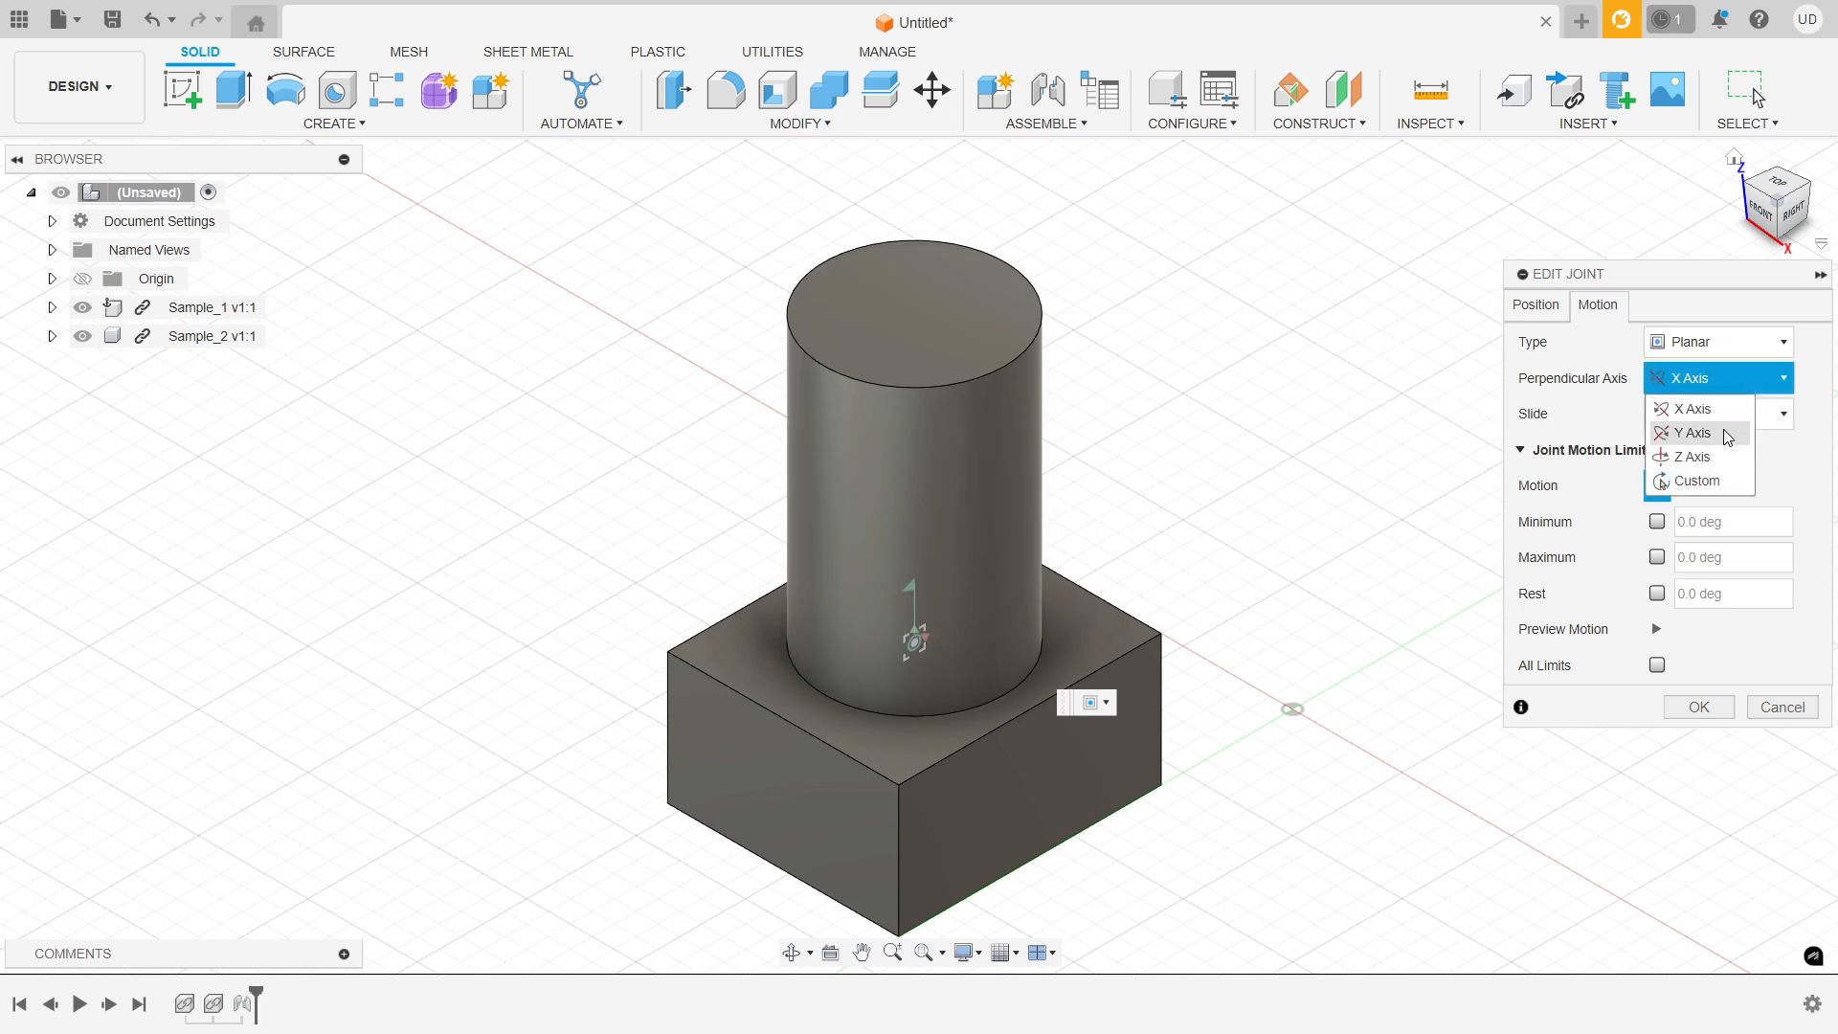
left_click(1728, 435)
Try X Axis once more as the planar joint's perpendicular axis and set it back to Z Axis.
left_click(1725, 381)
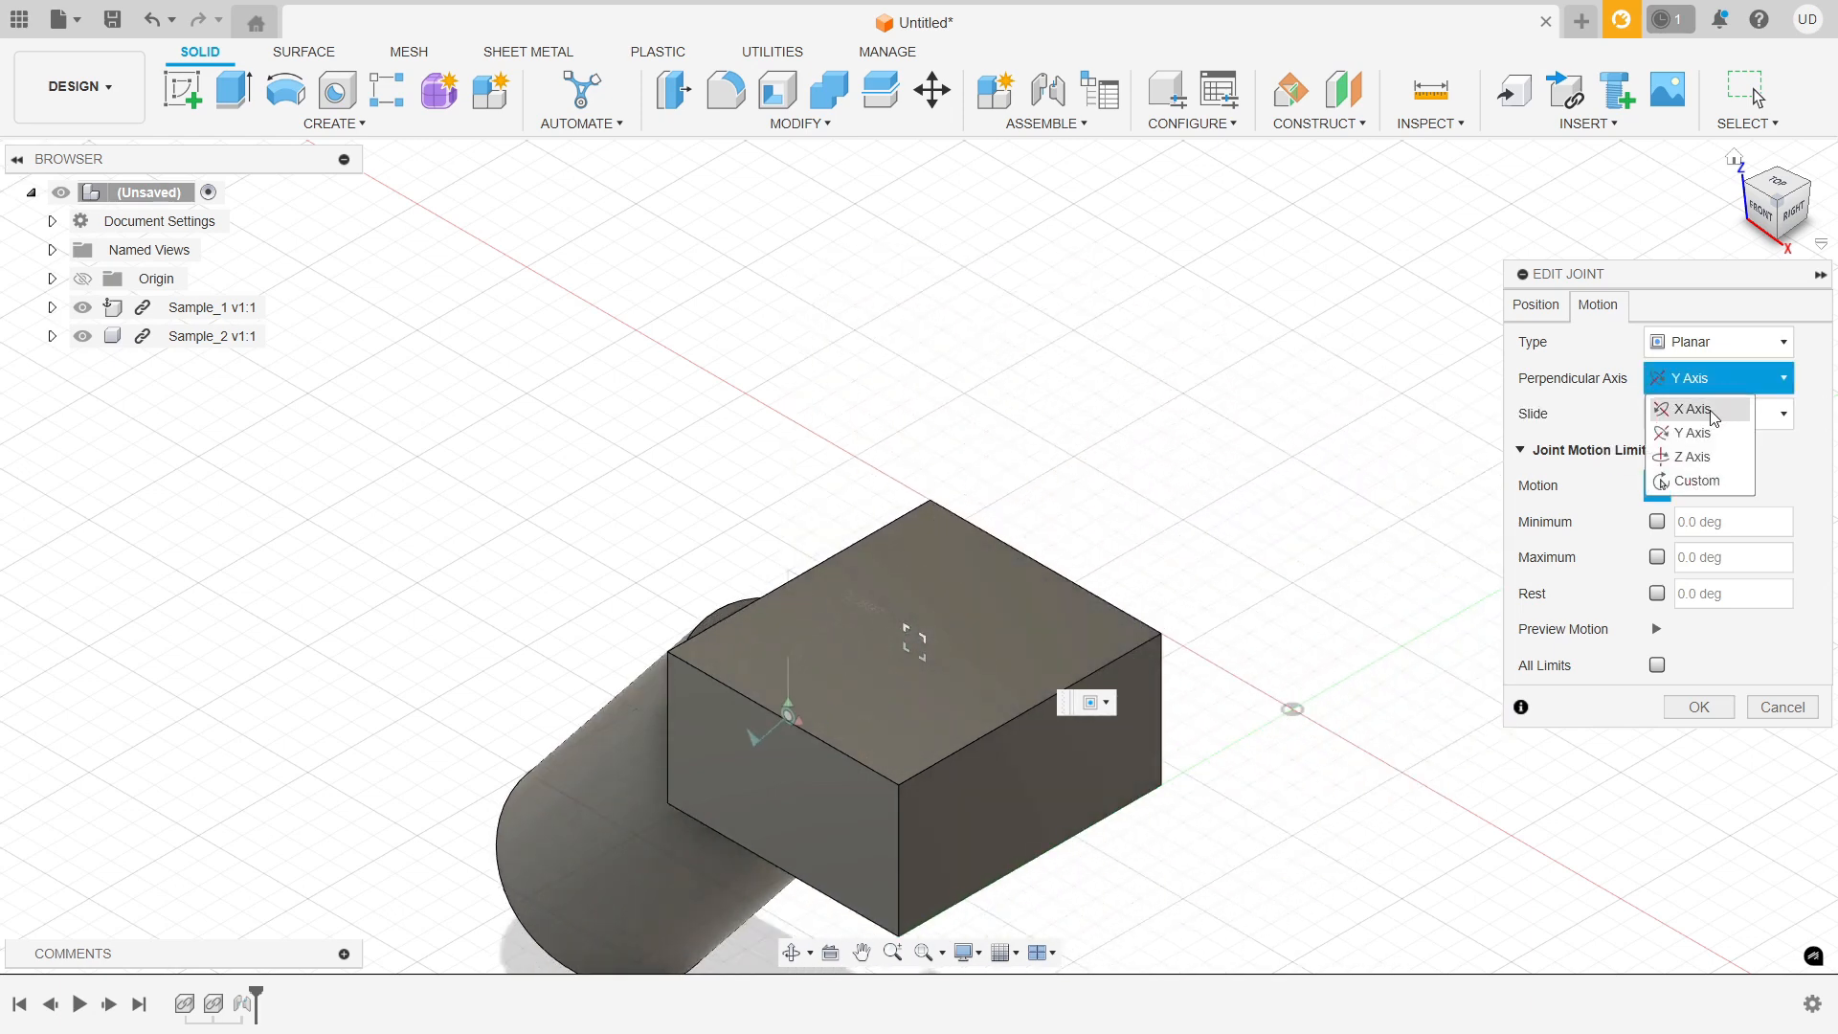
left_click(1712, 410)
left_click(1723, 379)
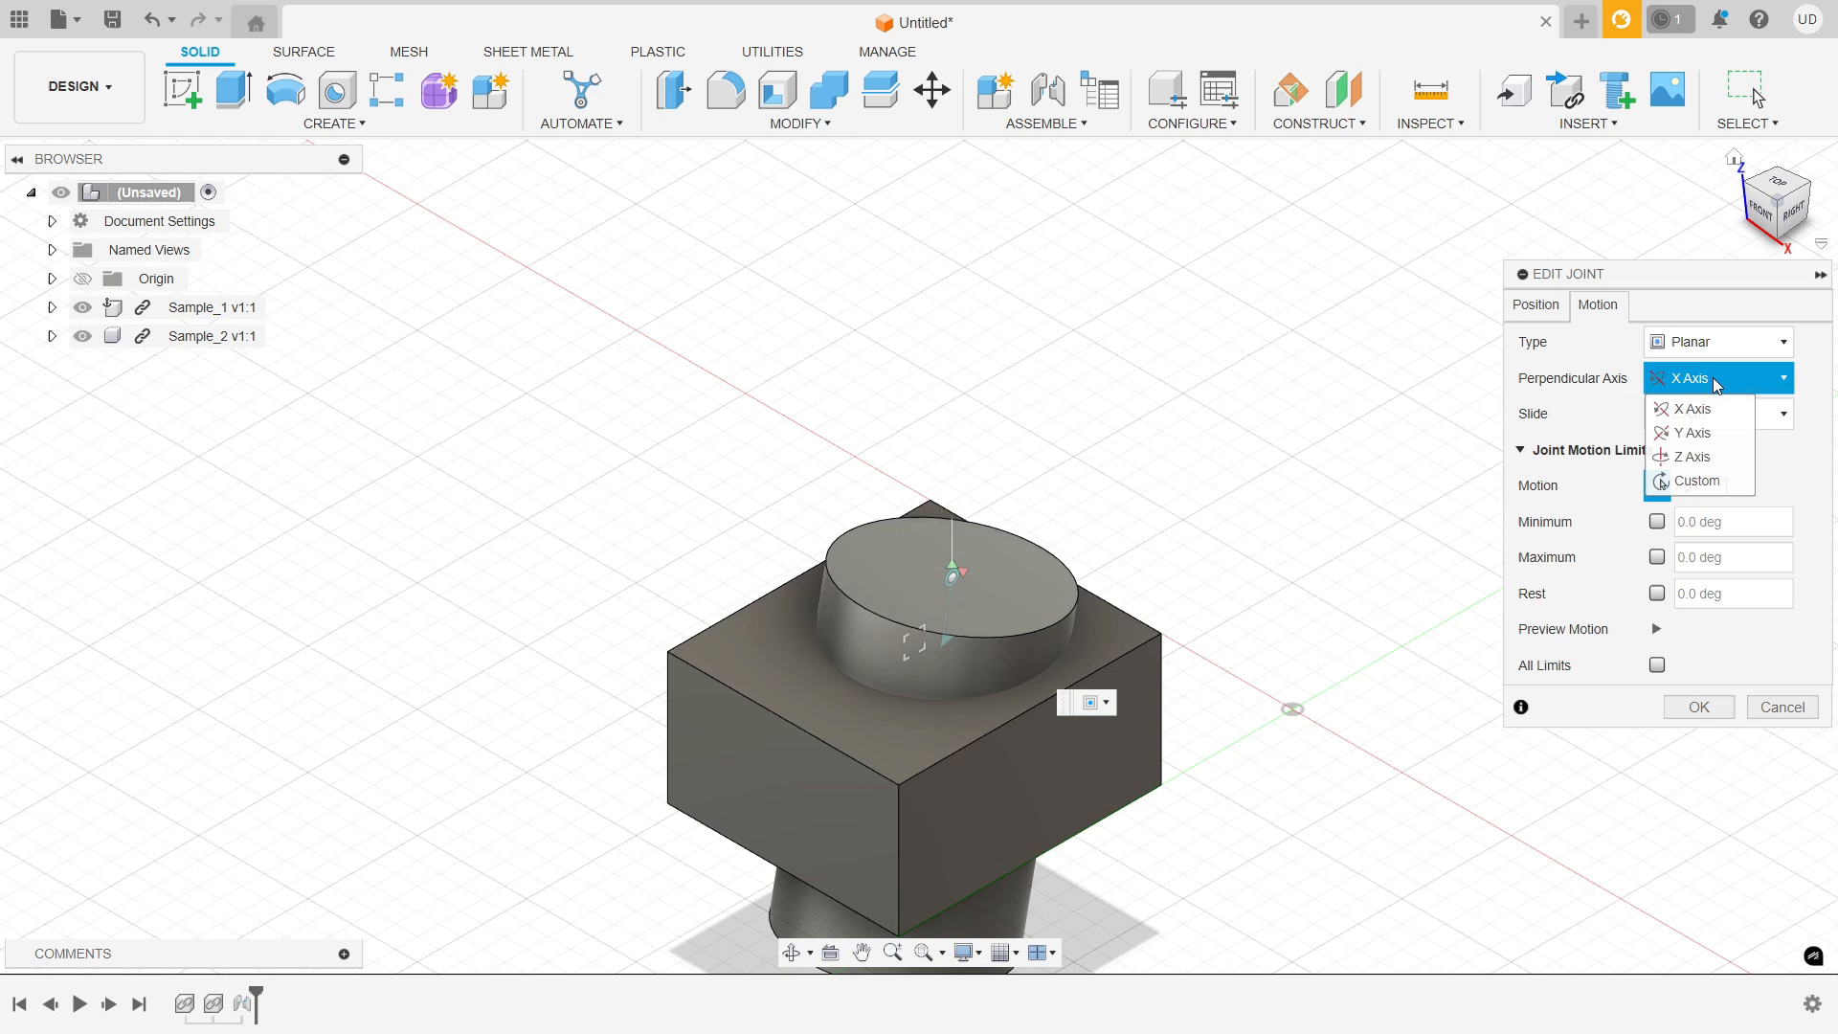
left_click(1714, 458)
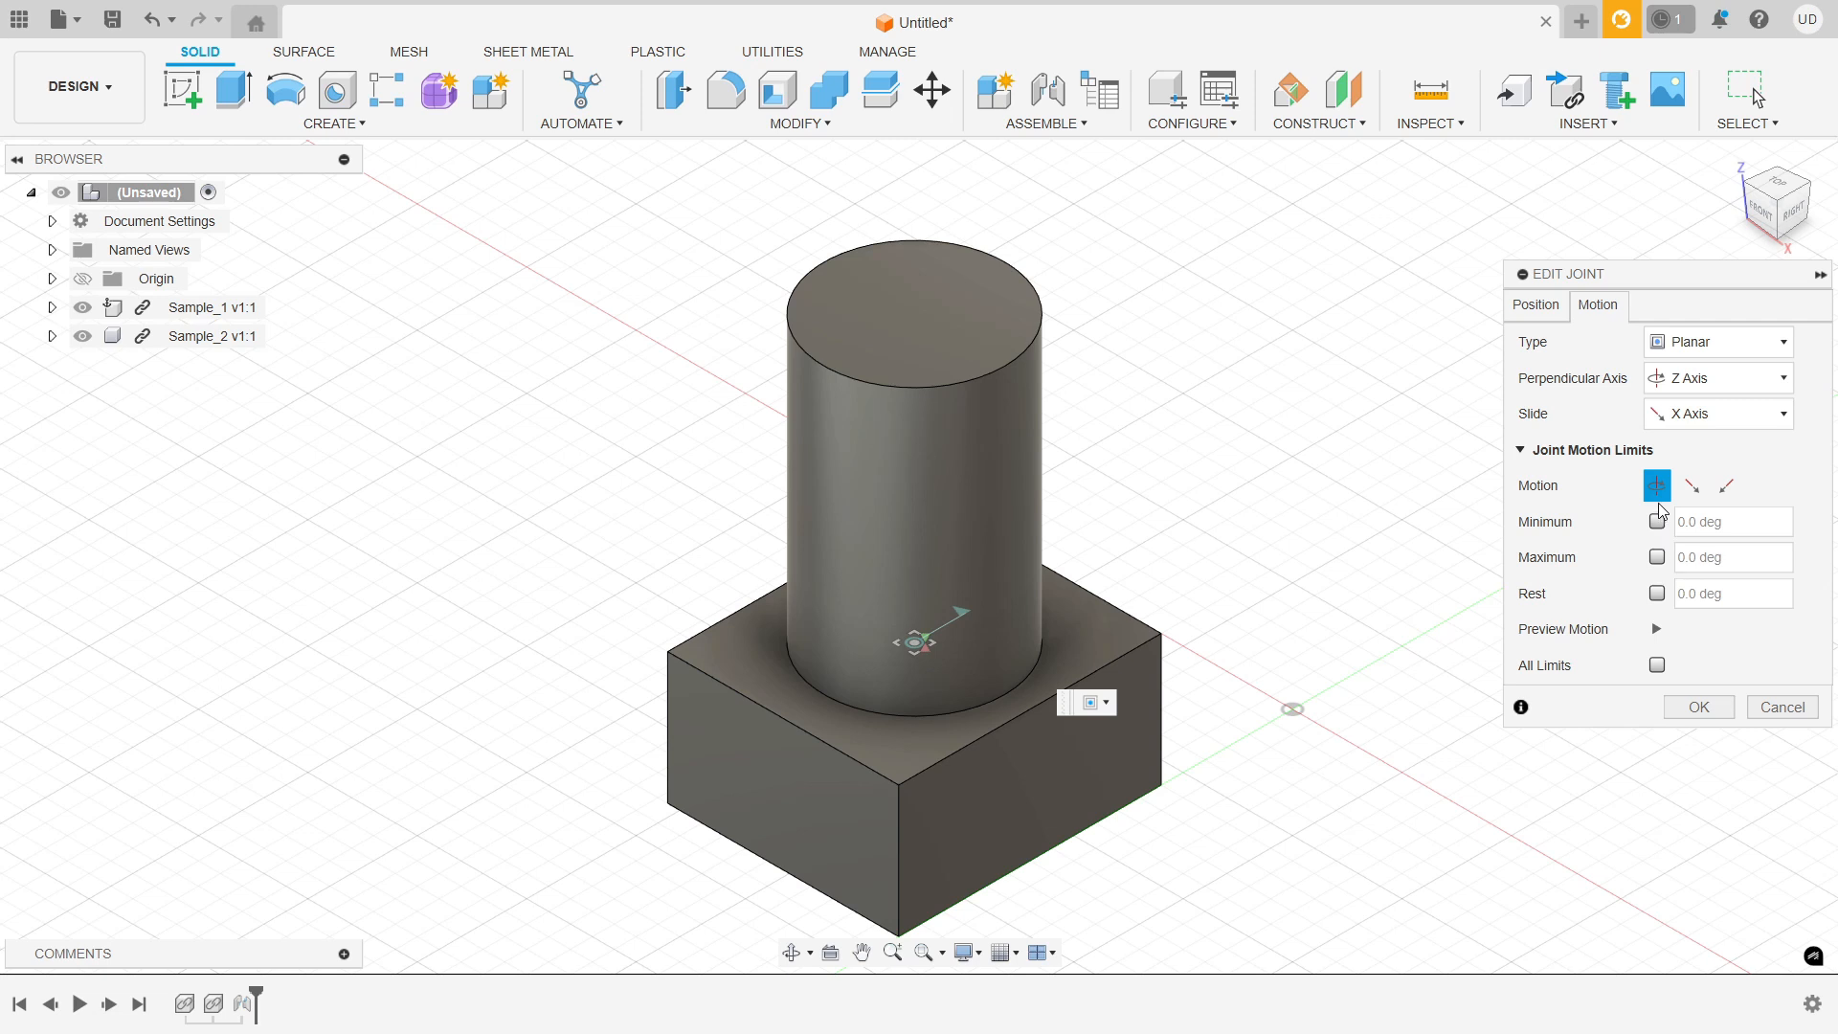
Enable minimum, maximum and rest limits for the joint's rotation, set the range from 25 to 145 degrees and preview it.
left_click(1657, 522)
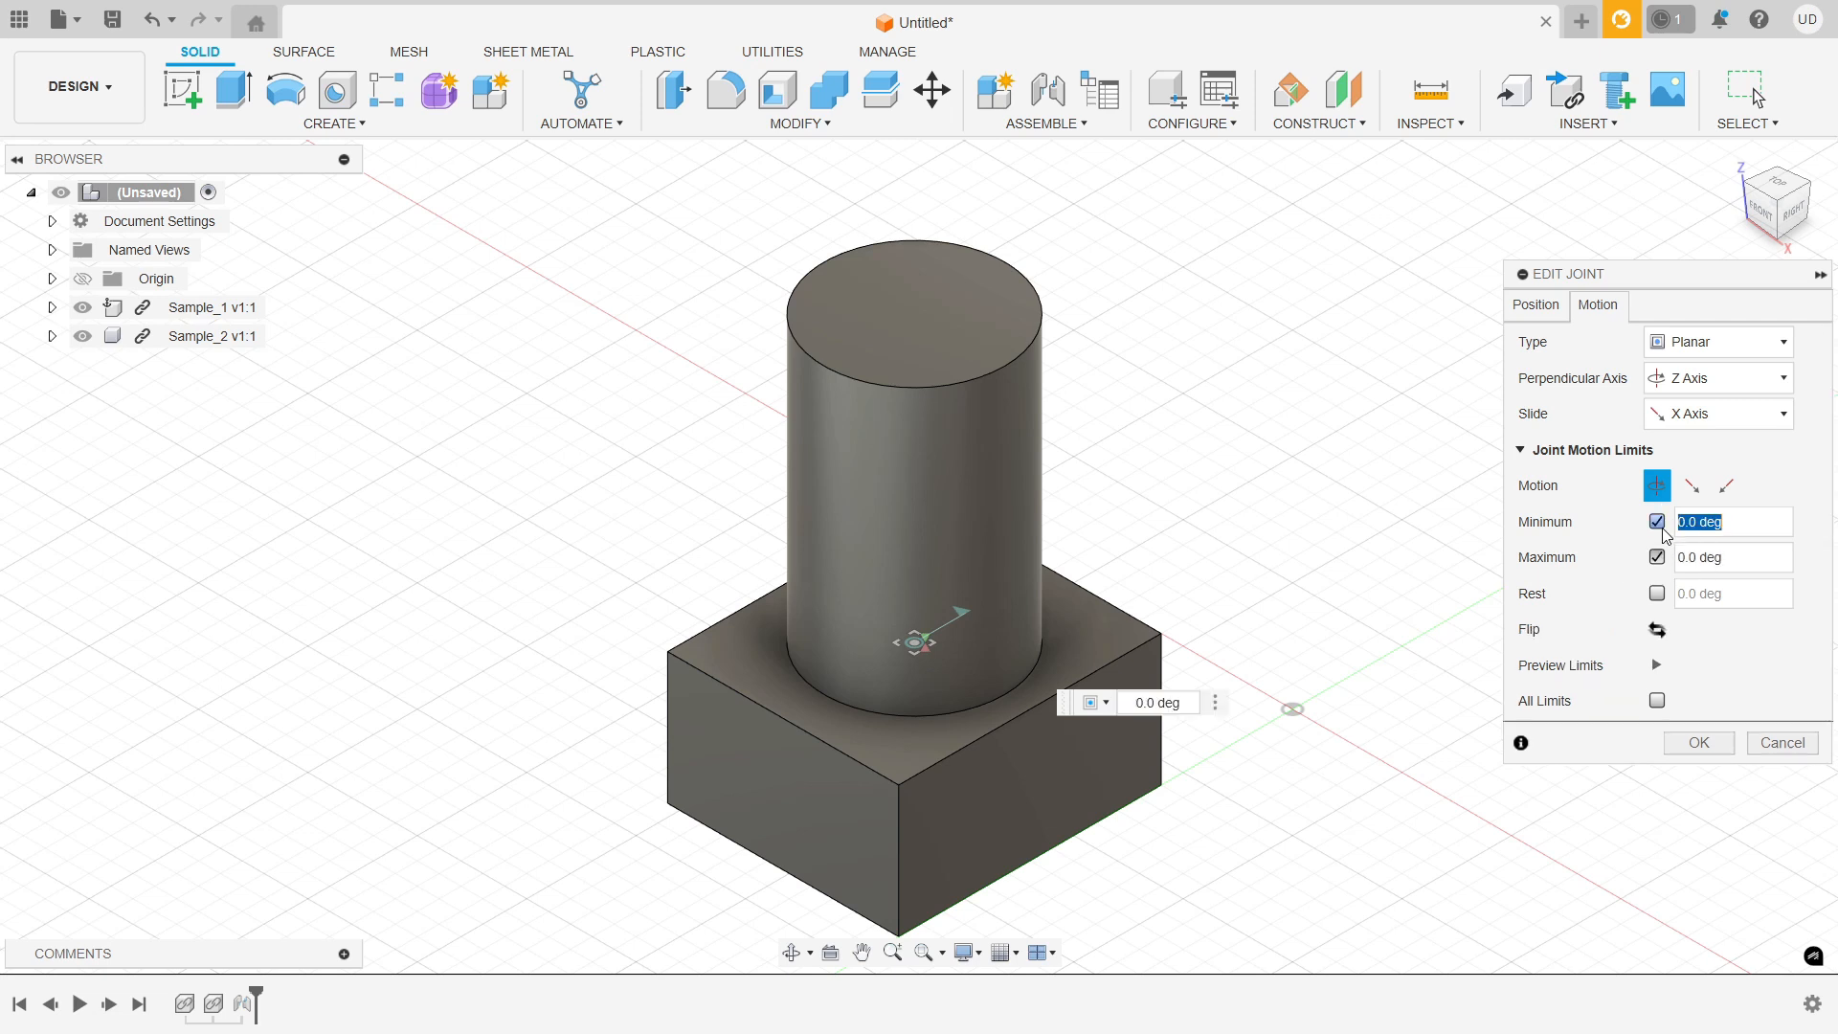
left_click(1657, 557)
left_click(1657, 593)
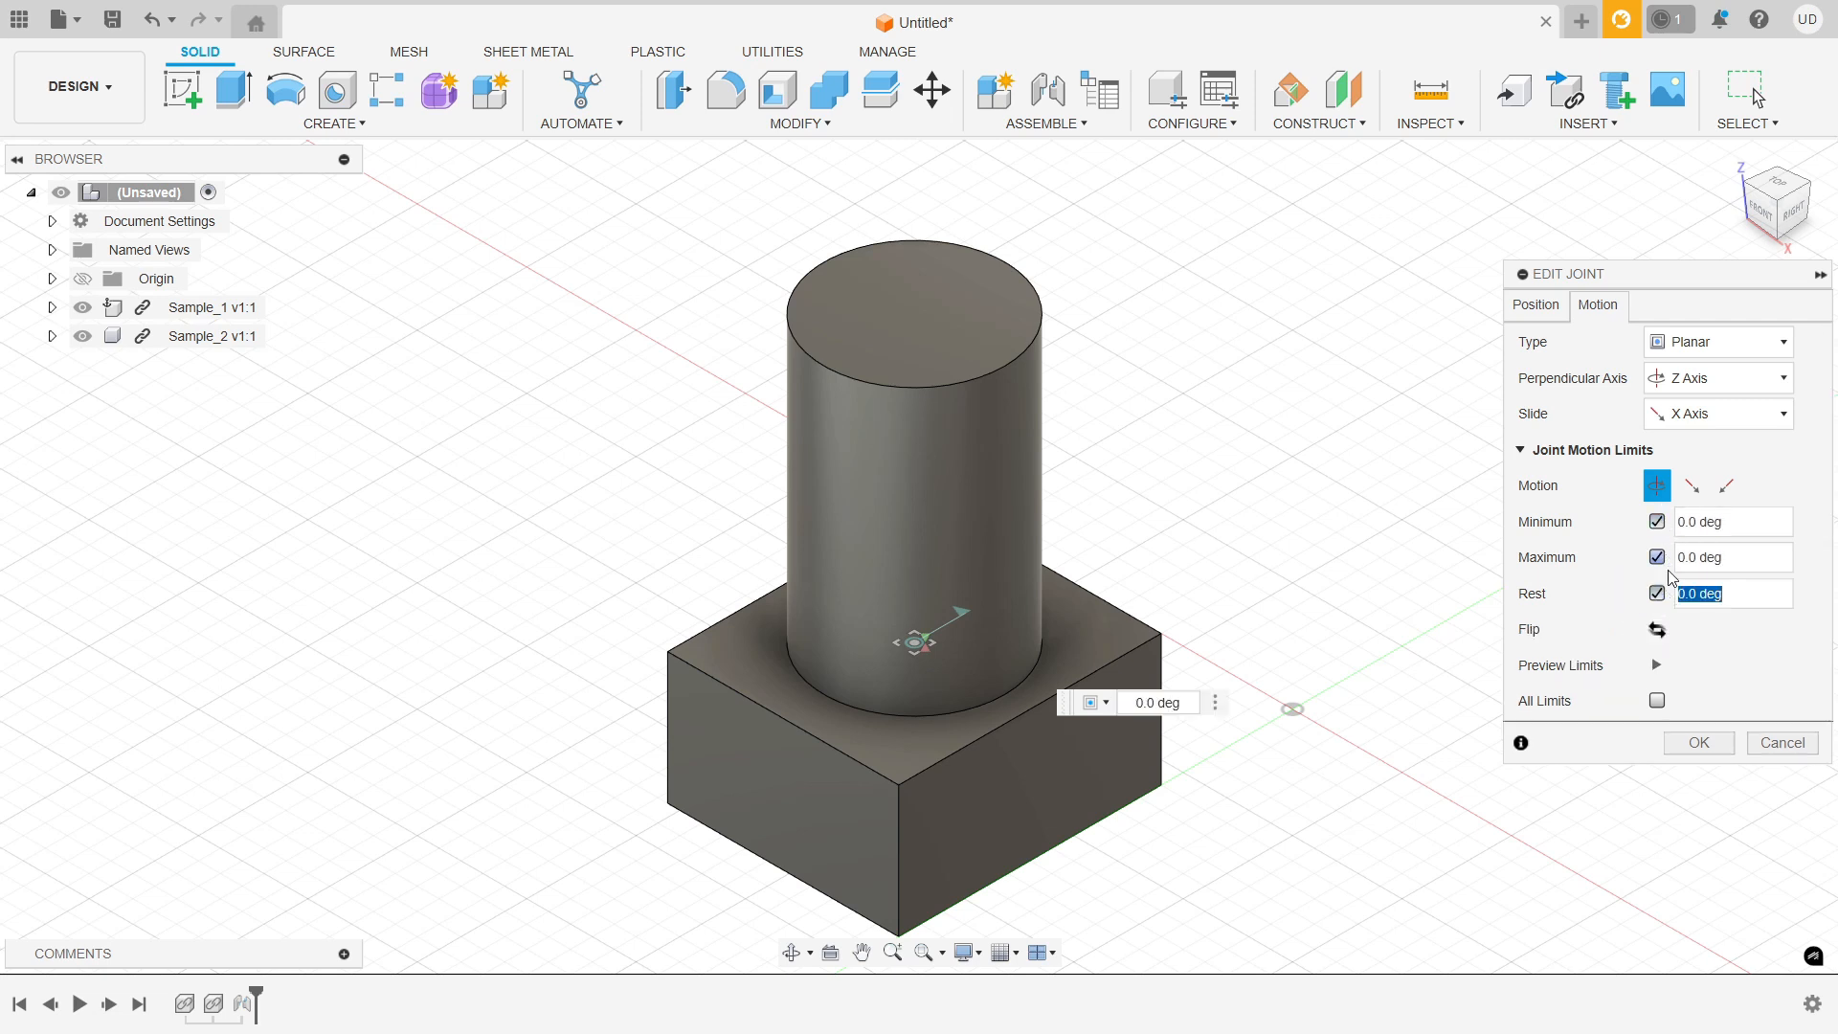
left_click(1752, 525)
left_click(1751, 560)
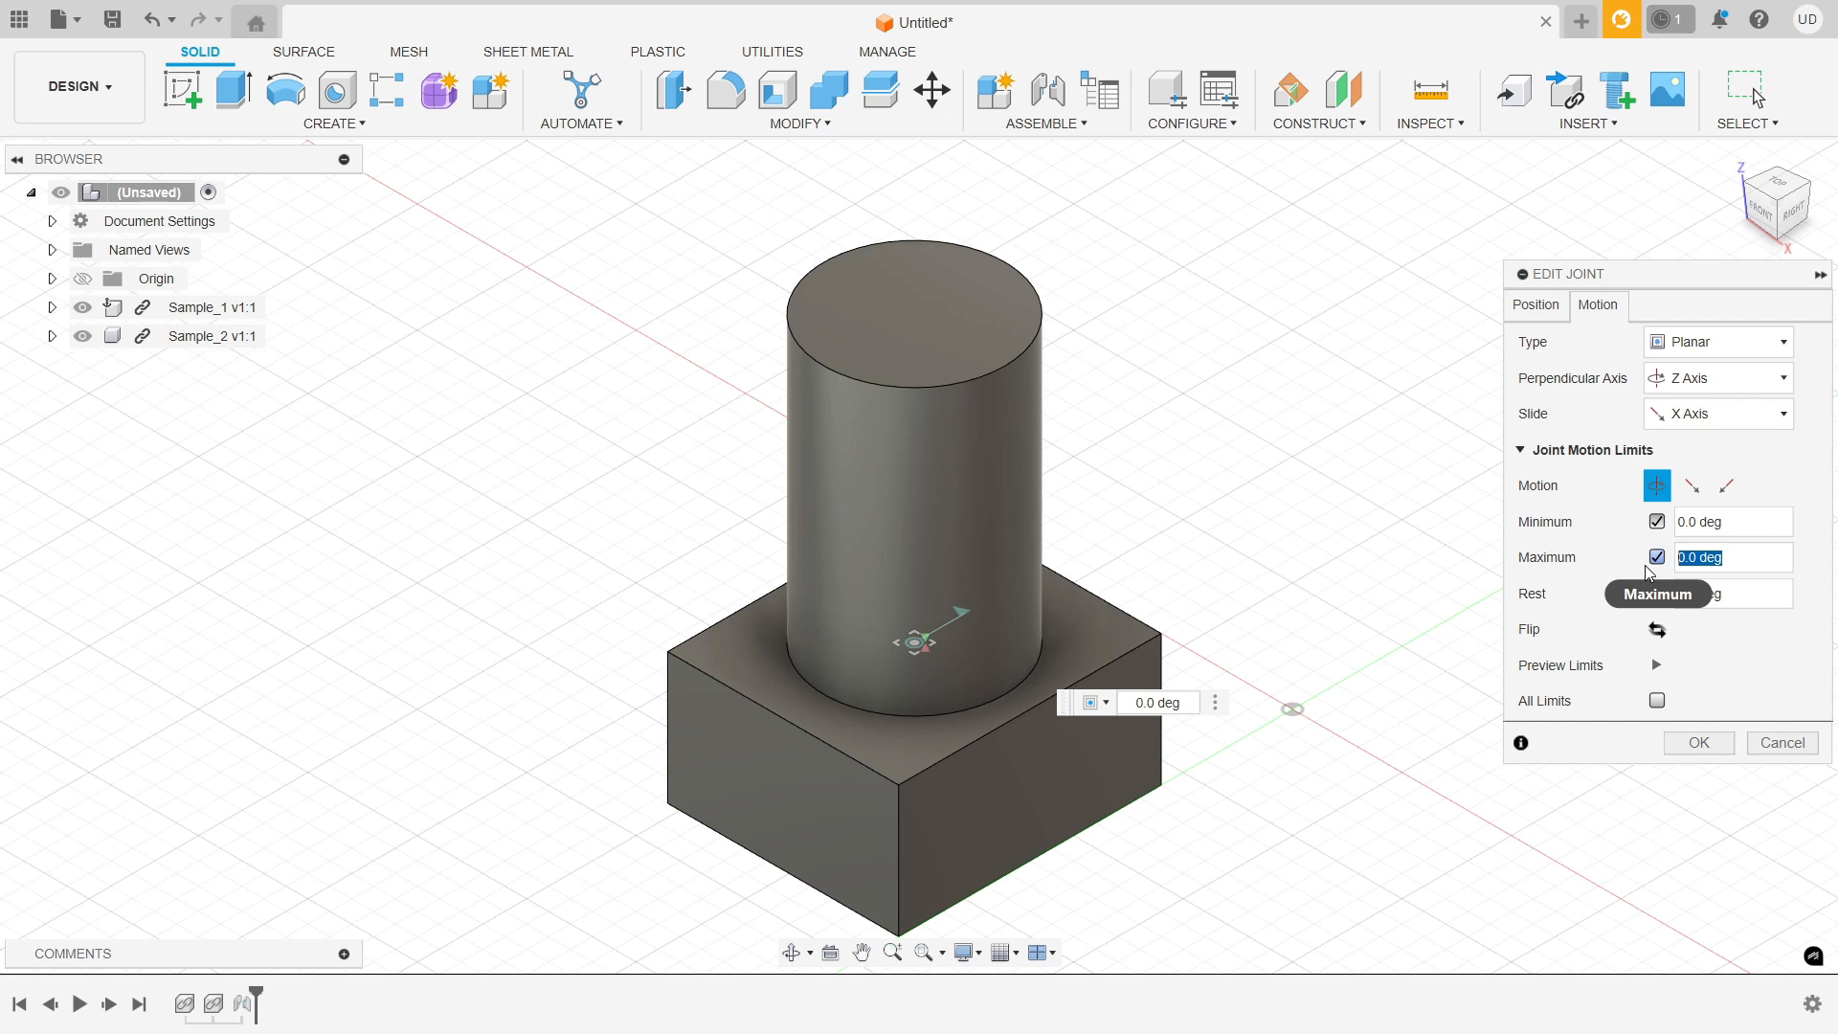
type("1")
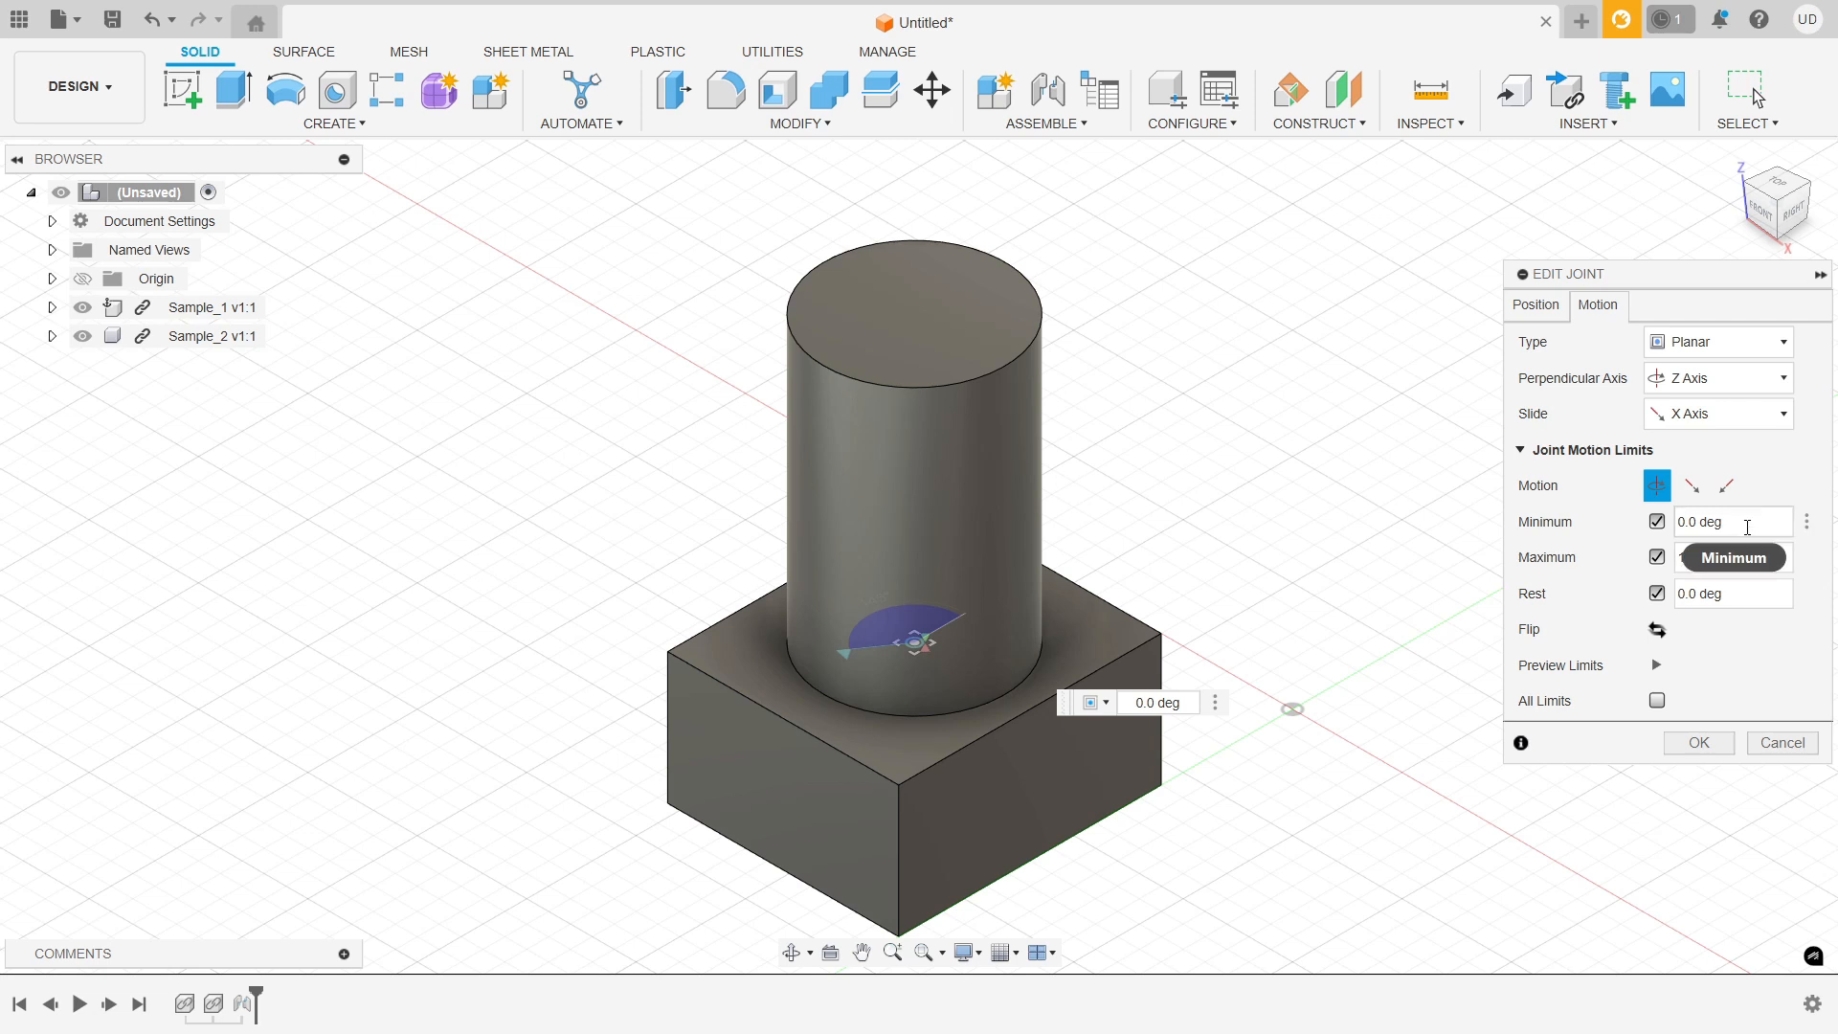
left_click_drag(1746, 527, 1676, 533)
type("25")
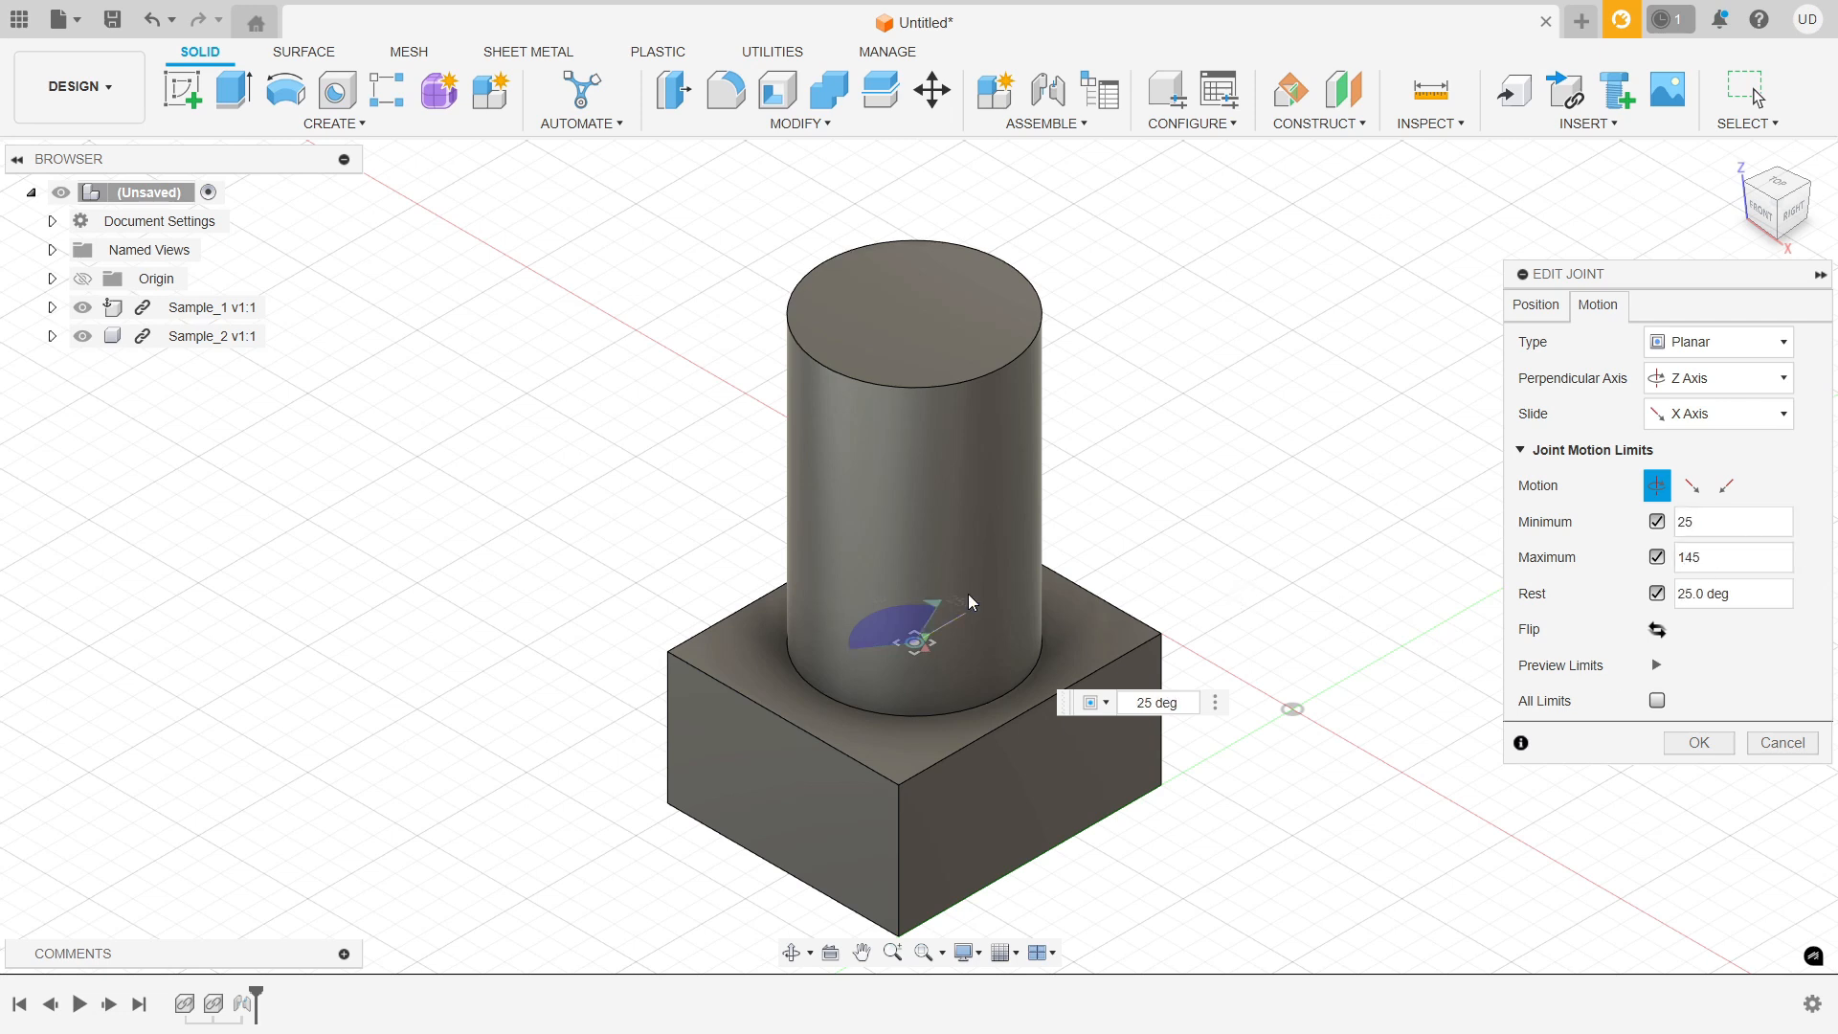
left_click(1657, 665)
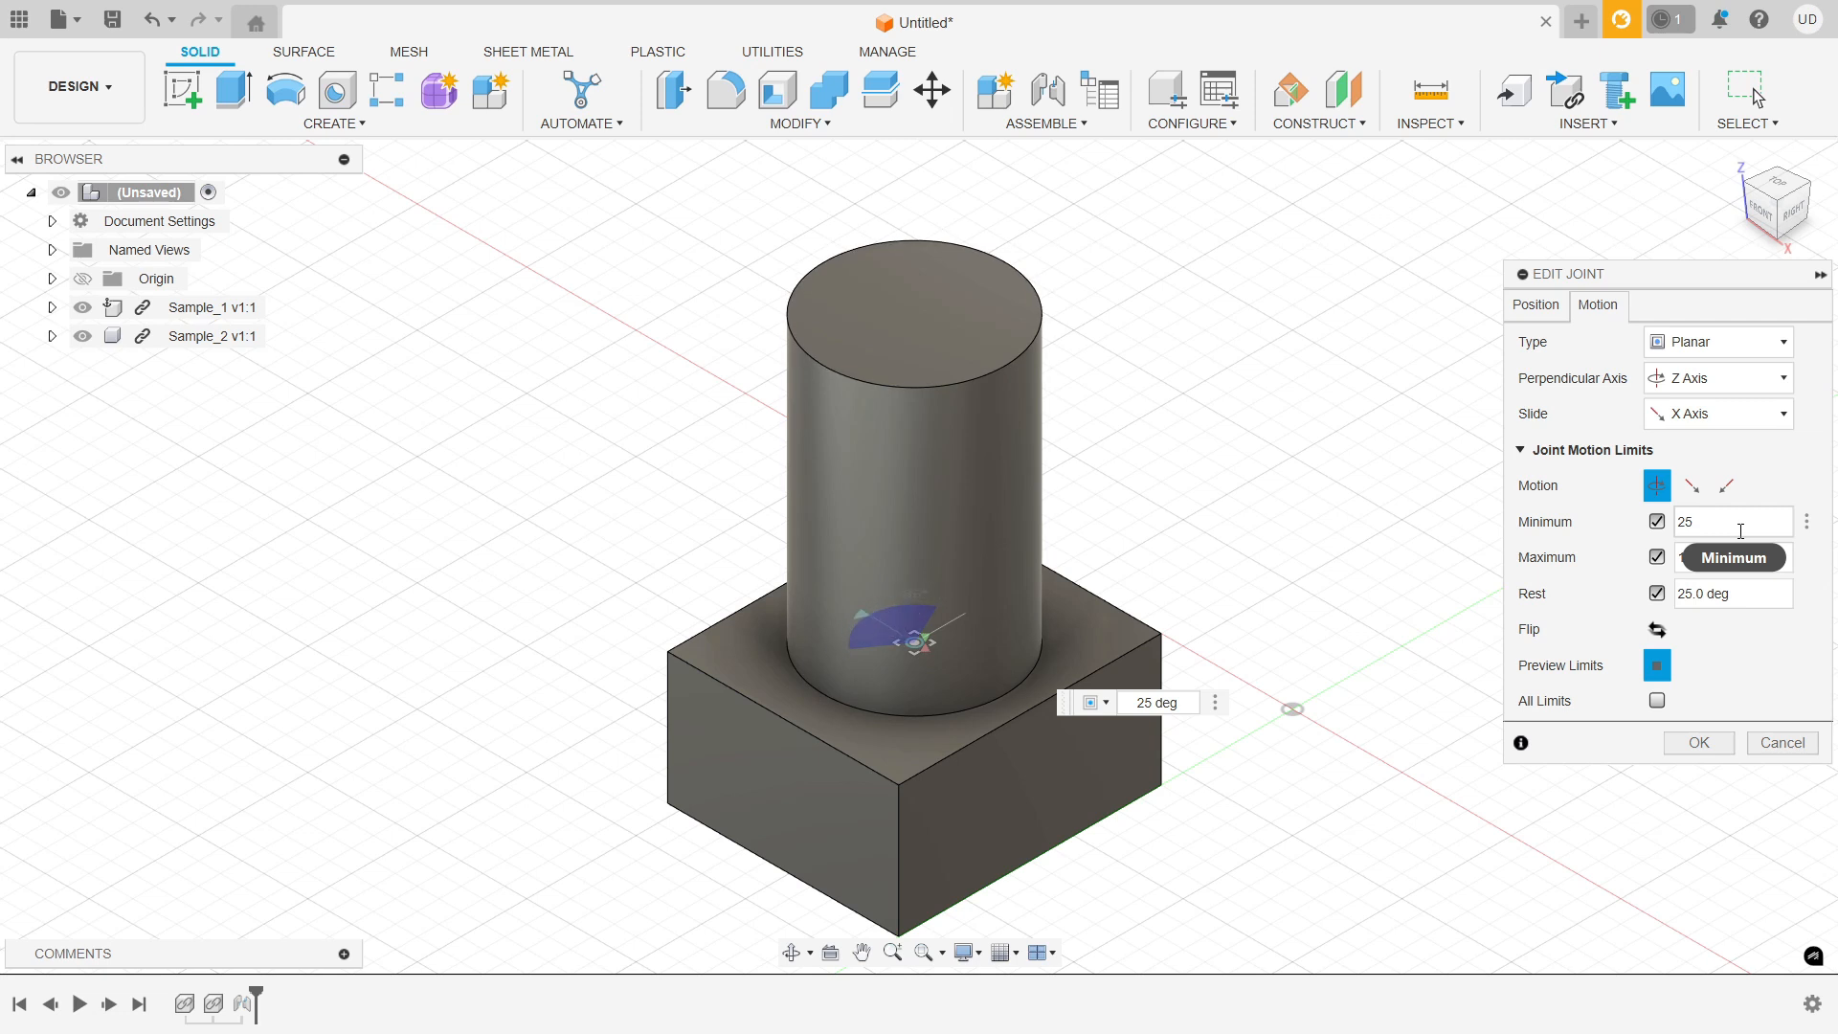
Set the rotation's rest position to 35 degrees and change it to 45 degrees.
left_click_drag(1755, 592, 1666, 595)
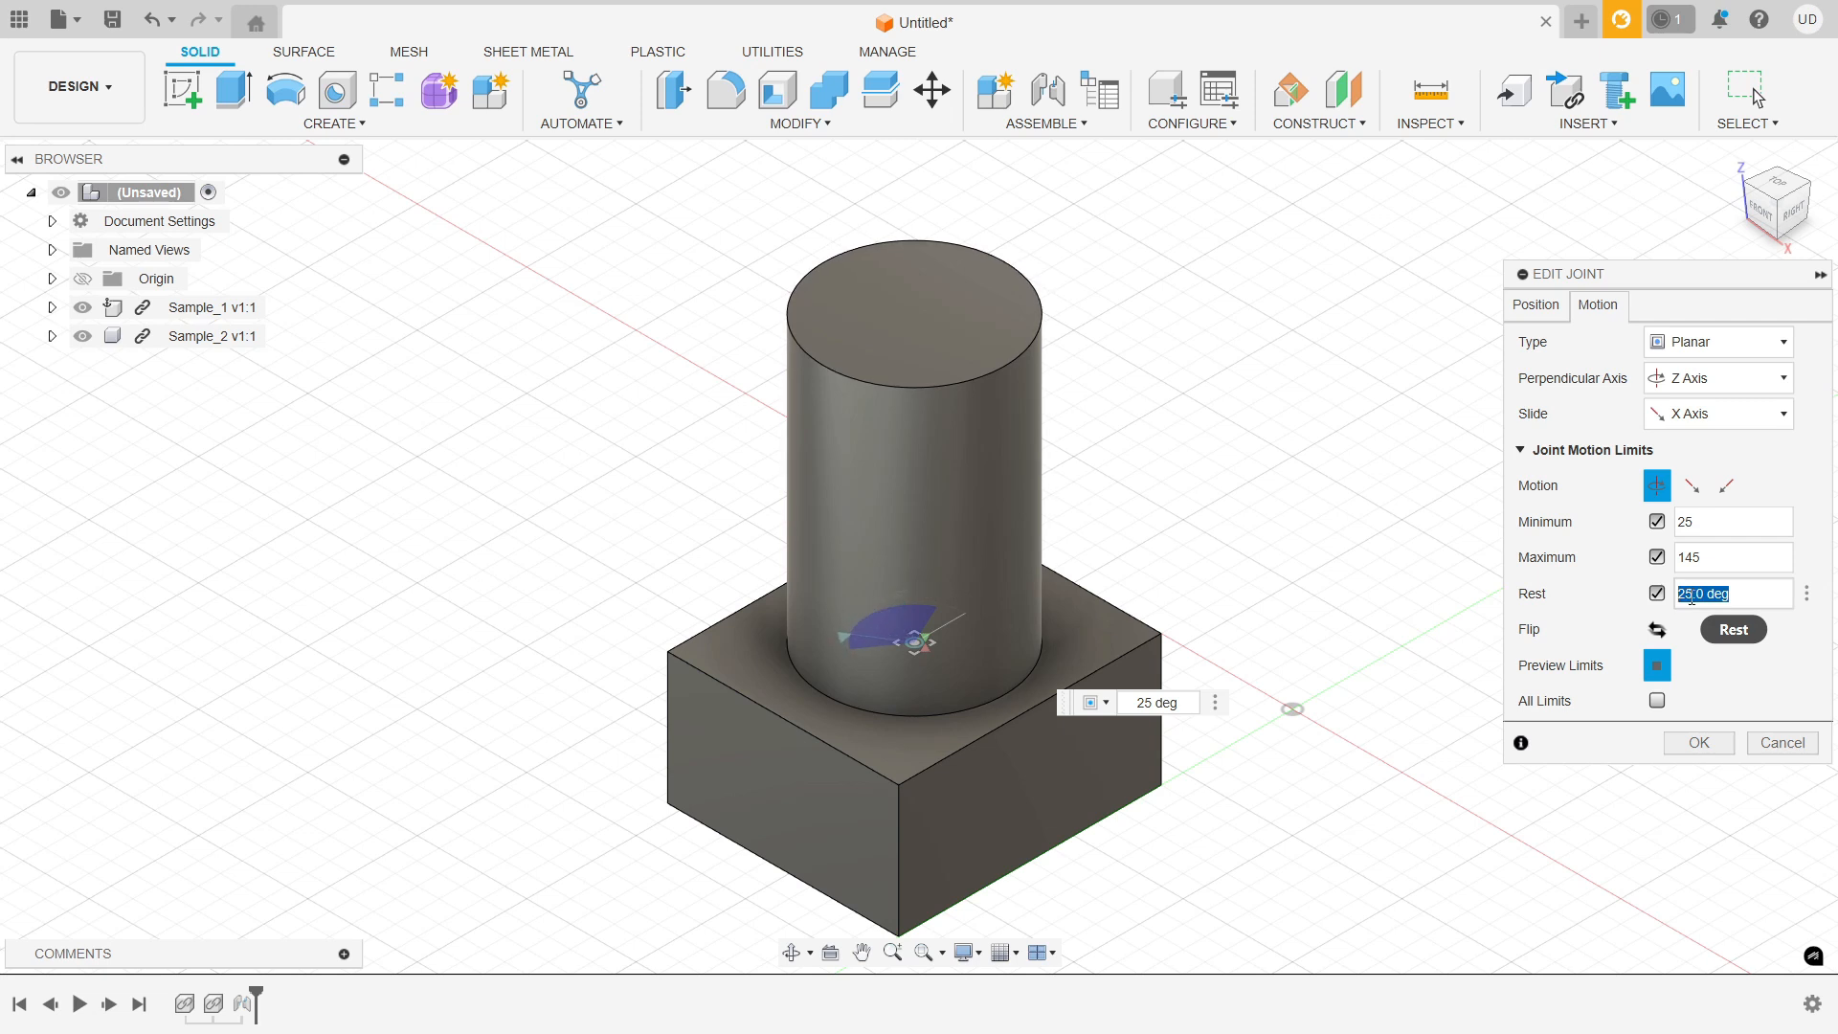
type("35")
key("Return")
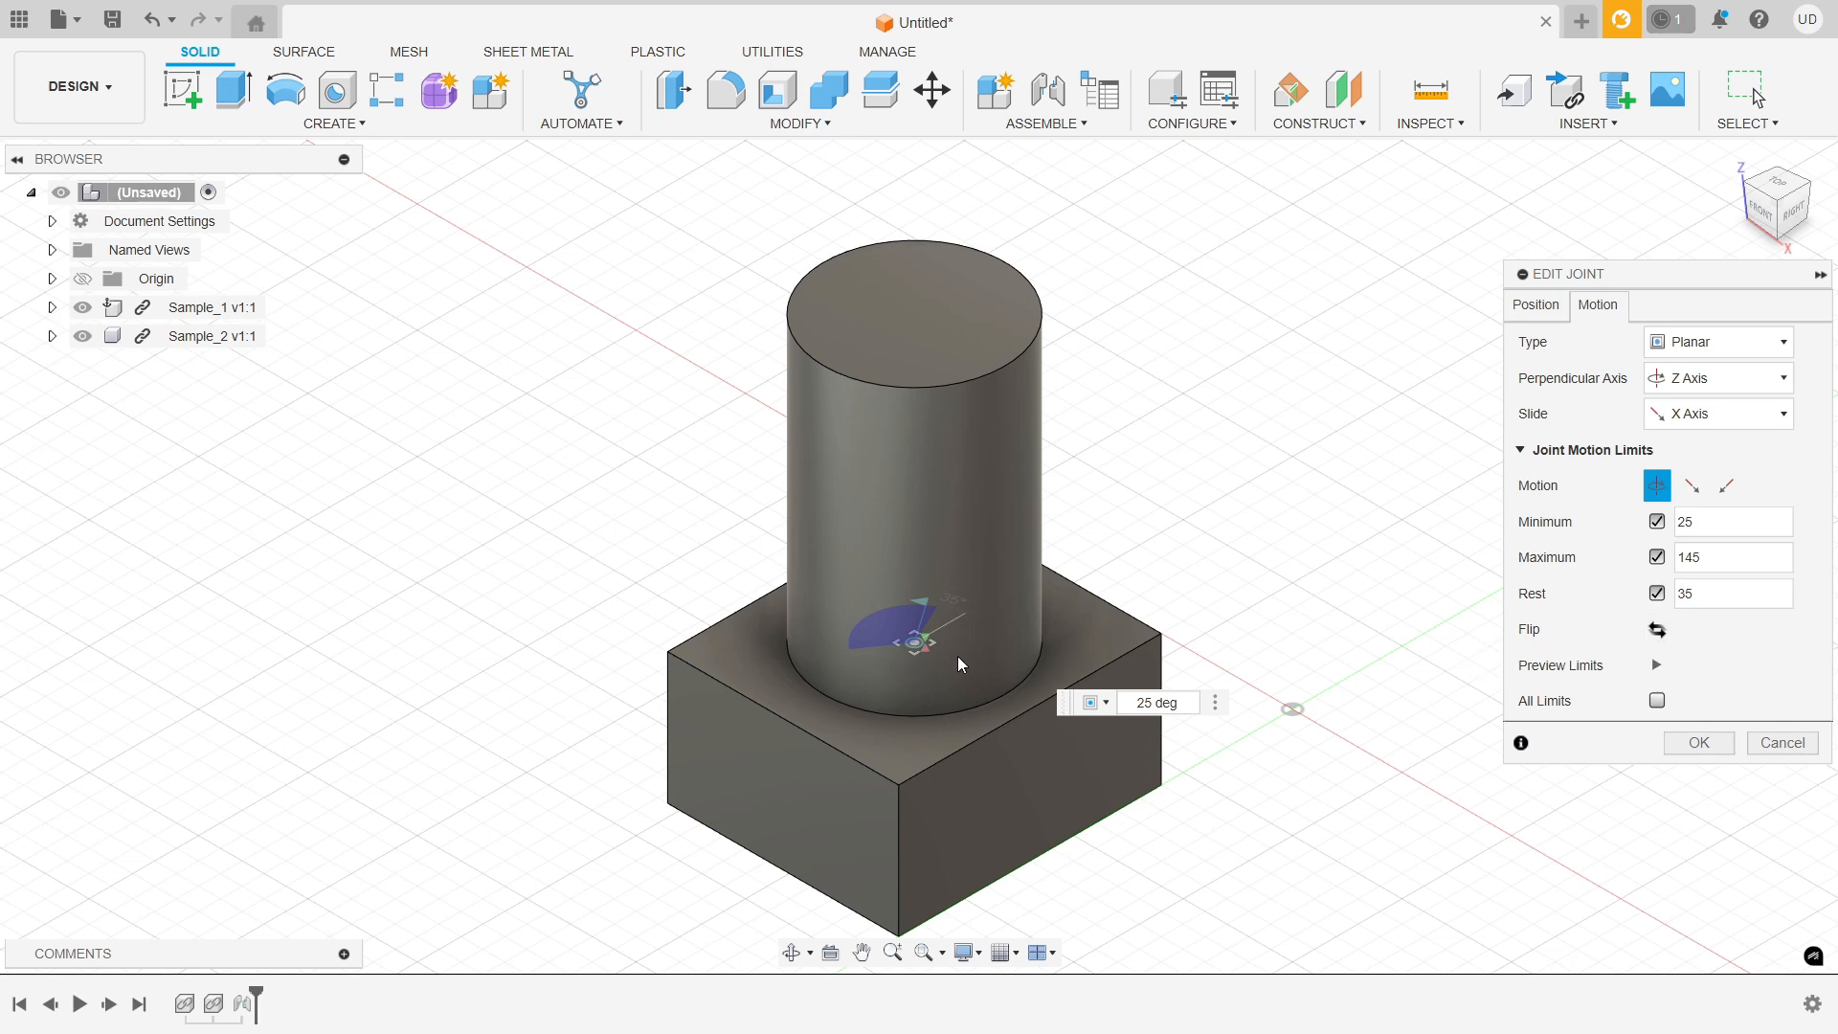
scroll(933, 629, "up", 5)
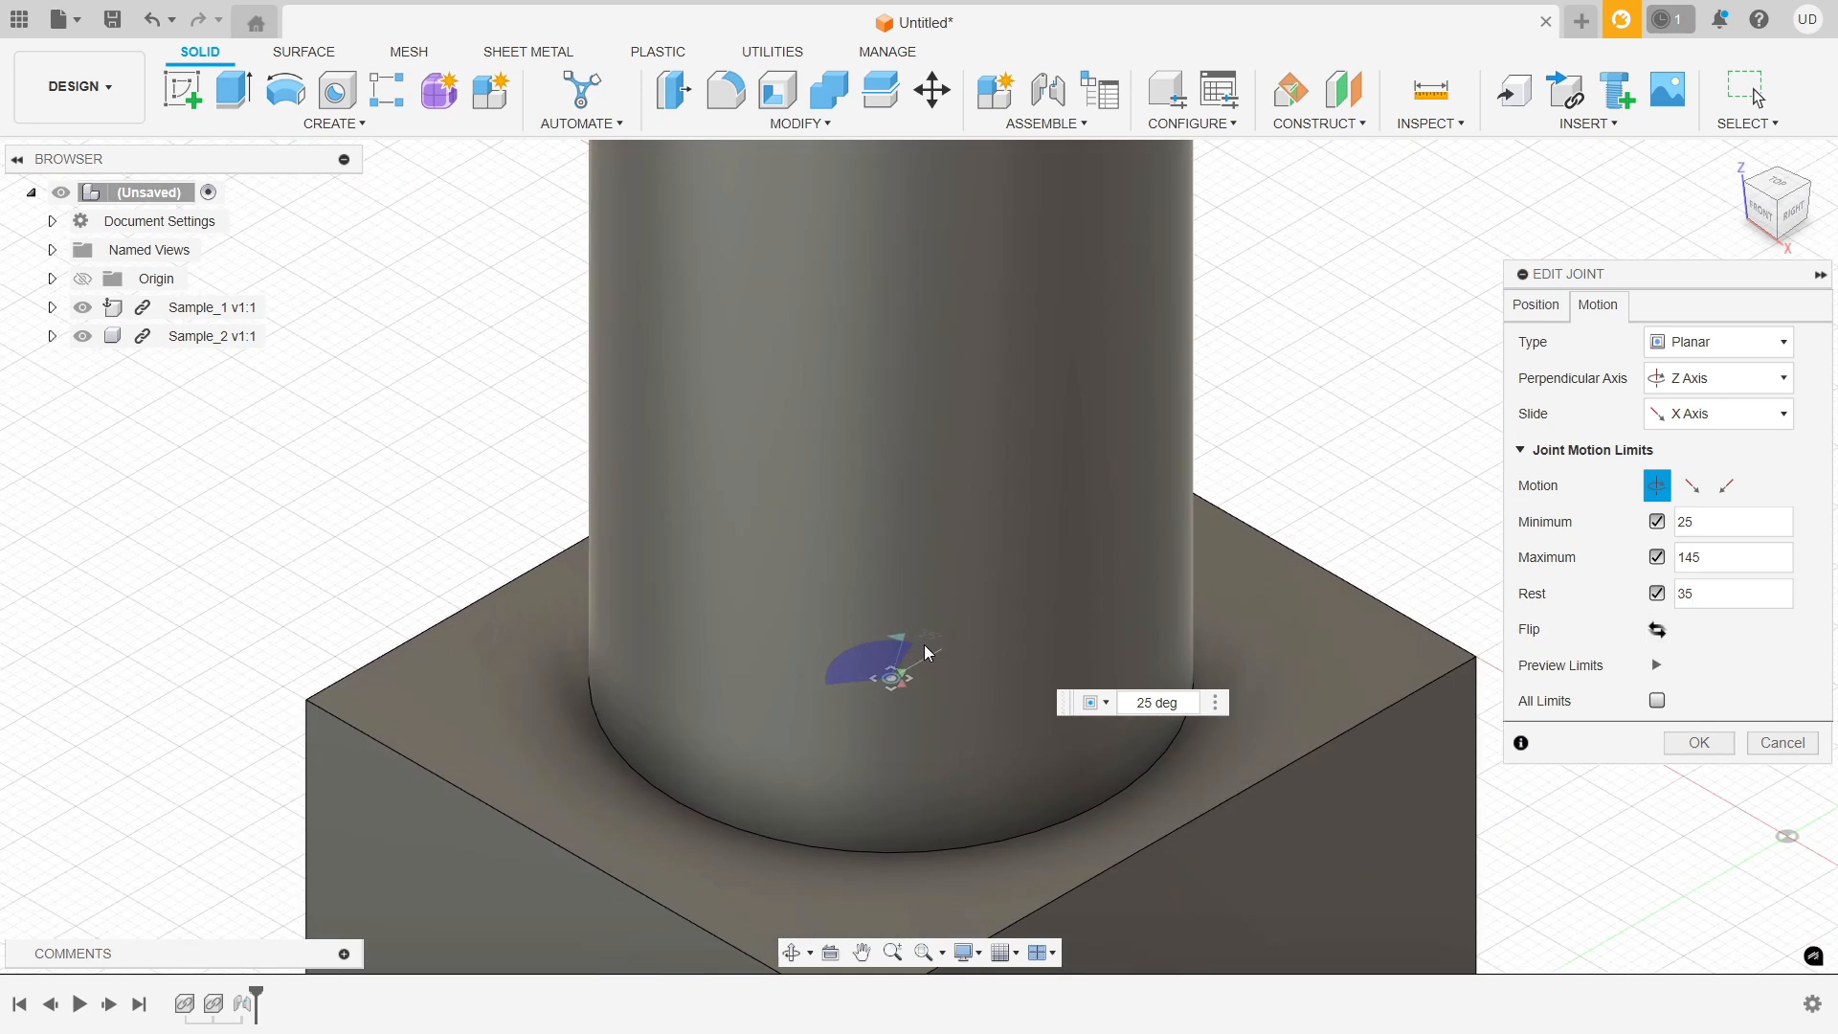
scroll(924, 653, "down", 5)
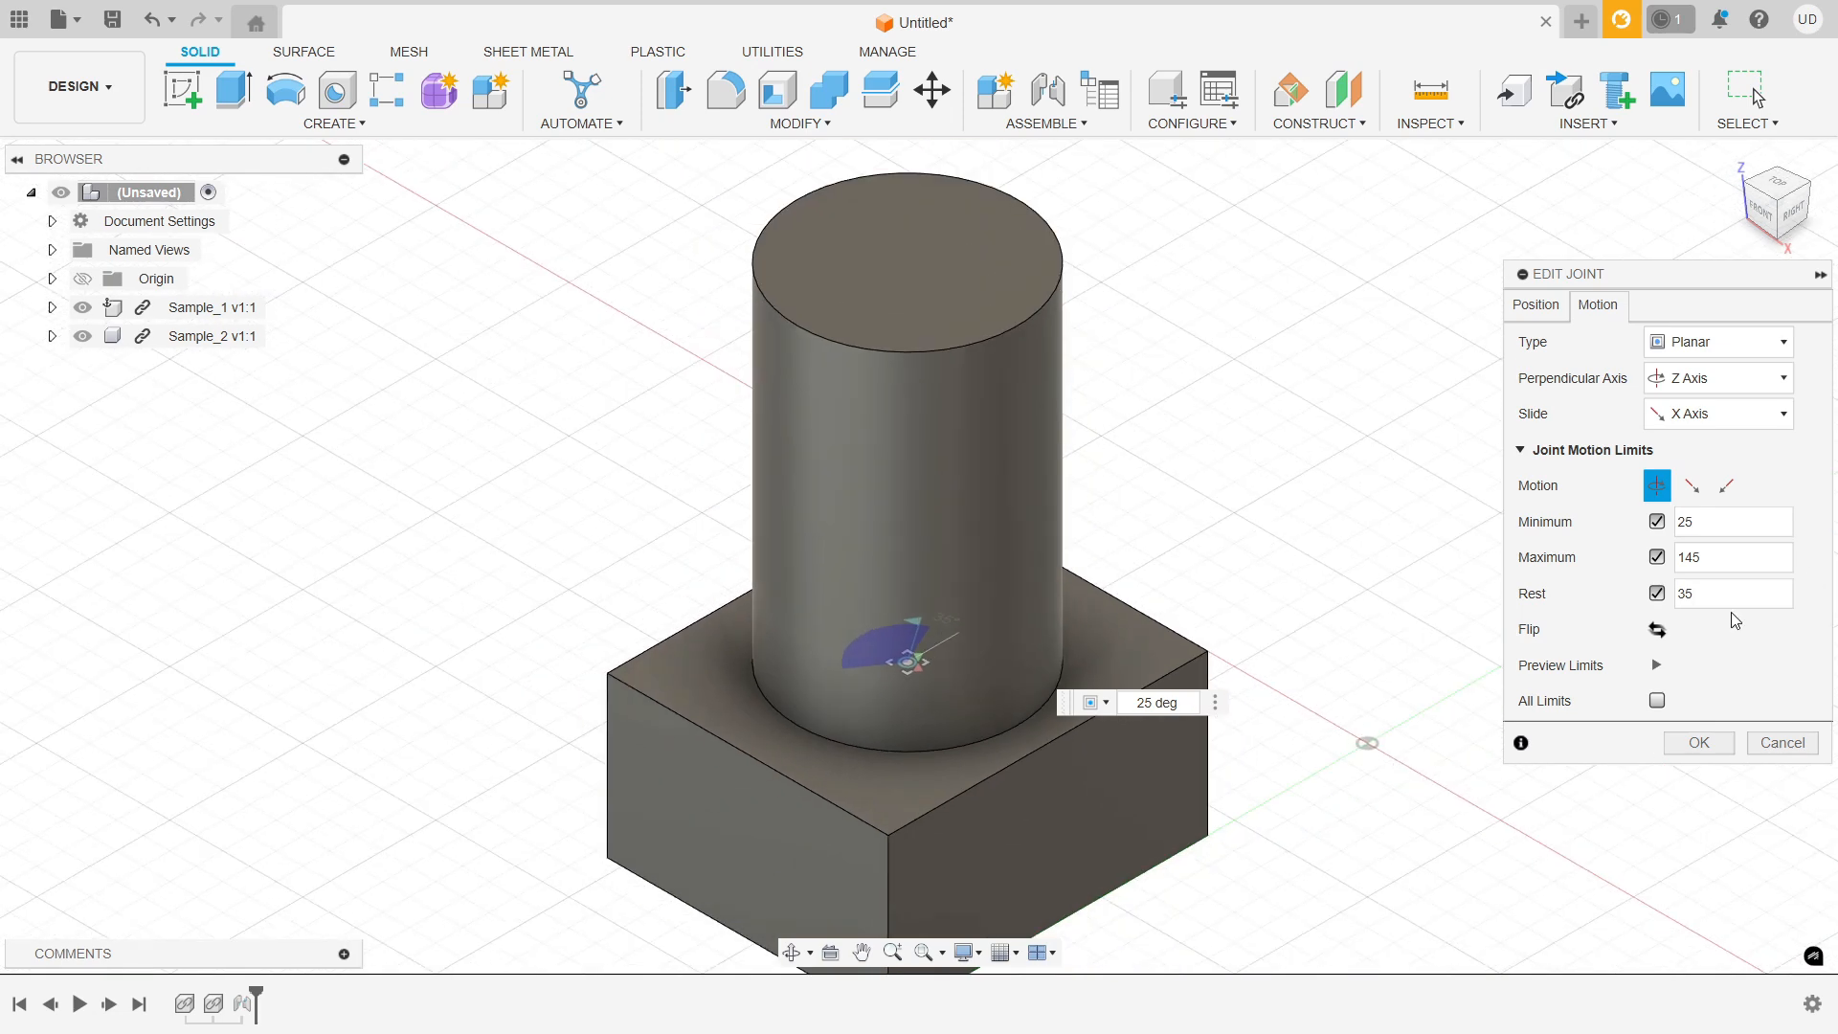
left_click(1731, 590)
left_click_drag(1731, 590, 1619, 588)
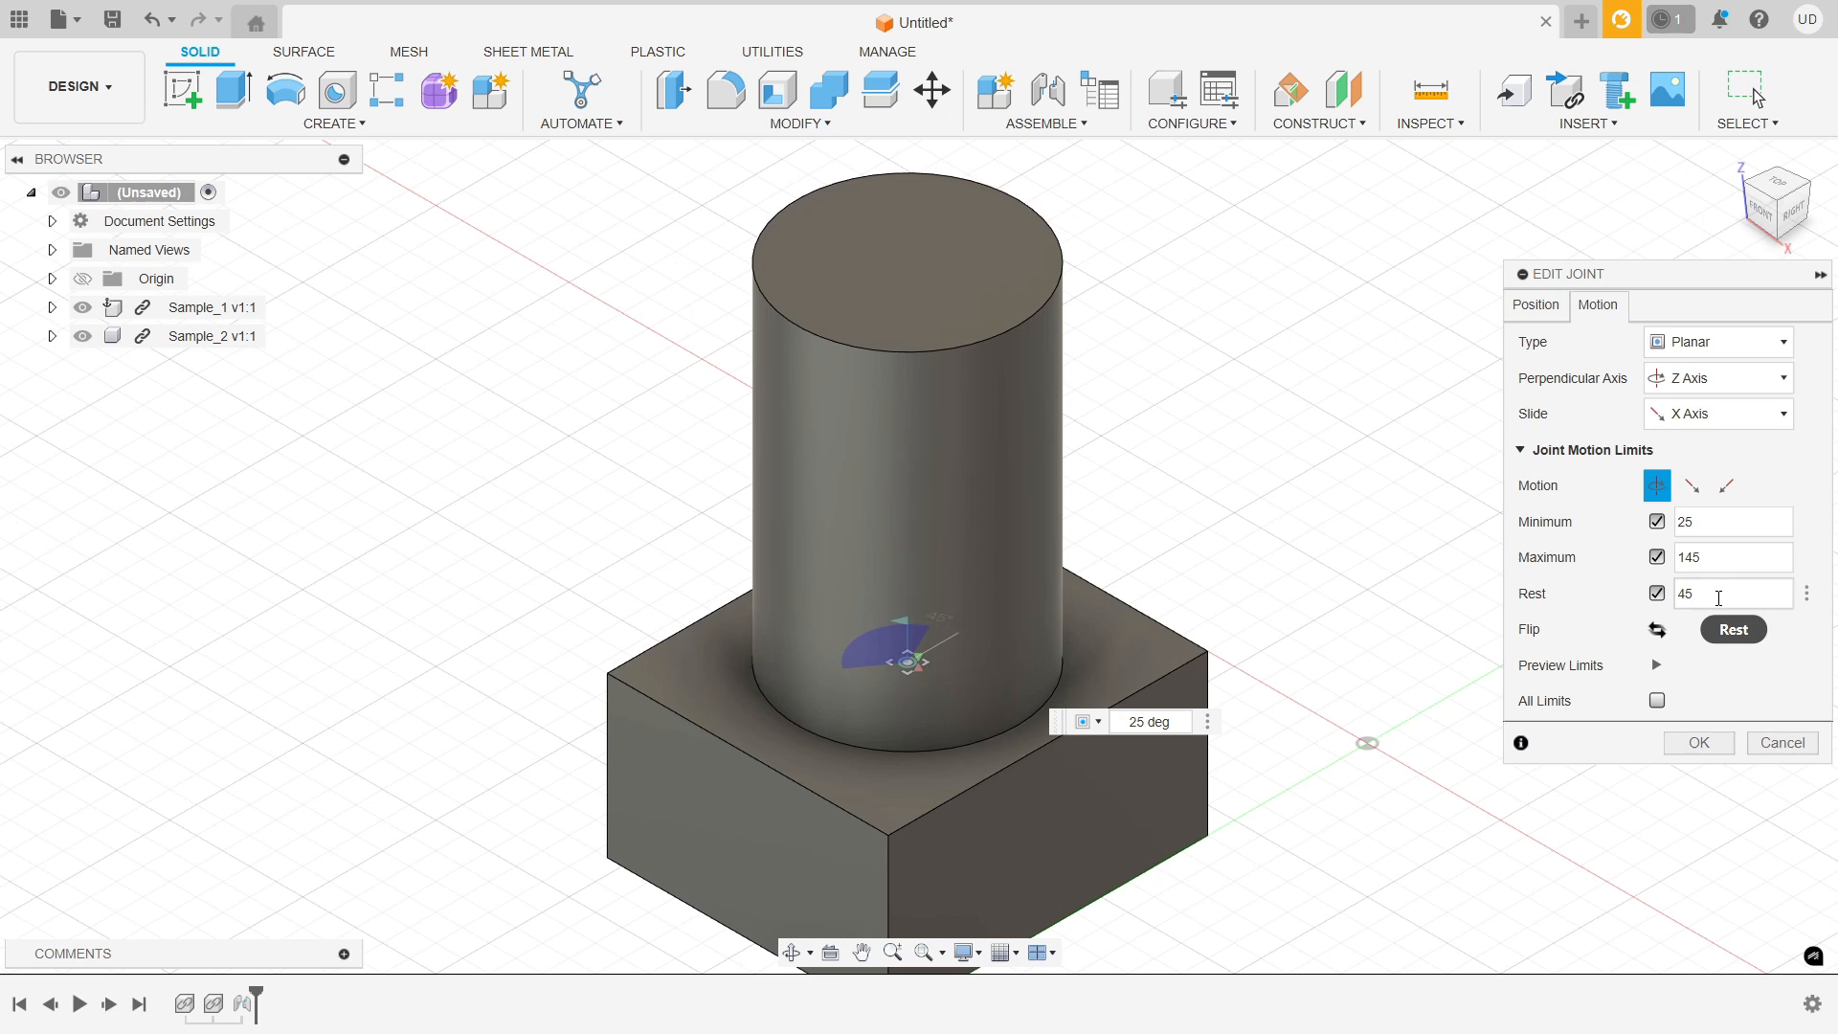
Enable minimum, maximum and rest limits for the Slide 1 motion and set its maximum to 100 mm.
left_click(1694, 490)
left_click(1726, 485)
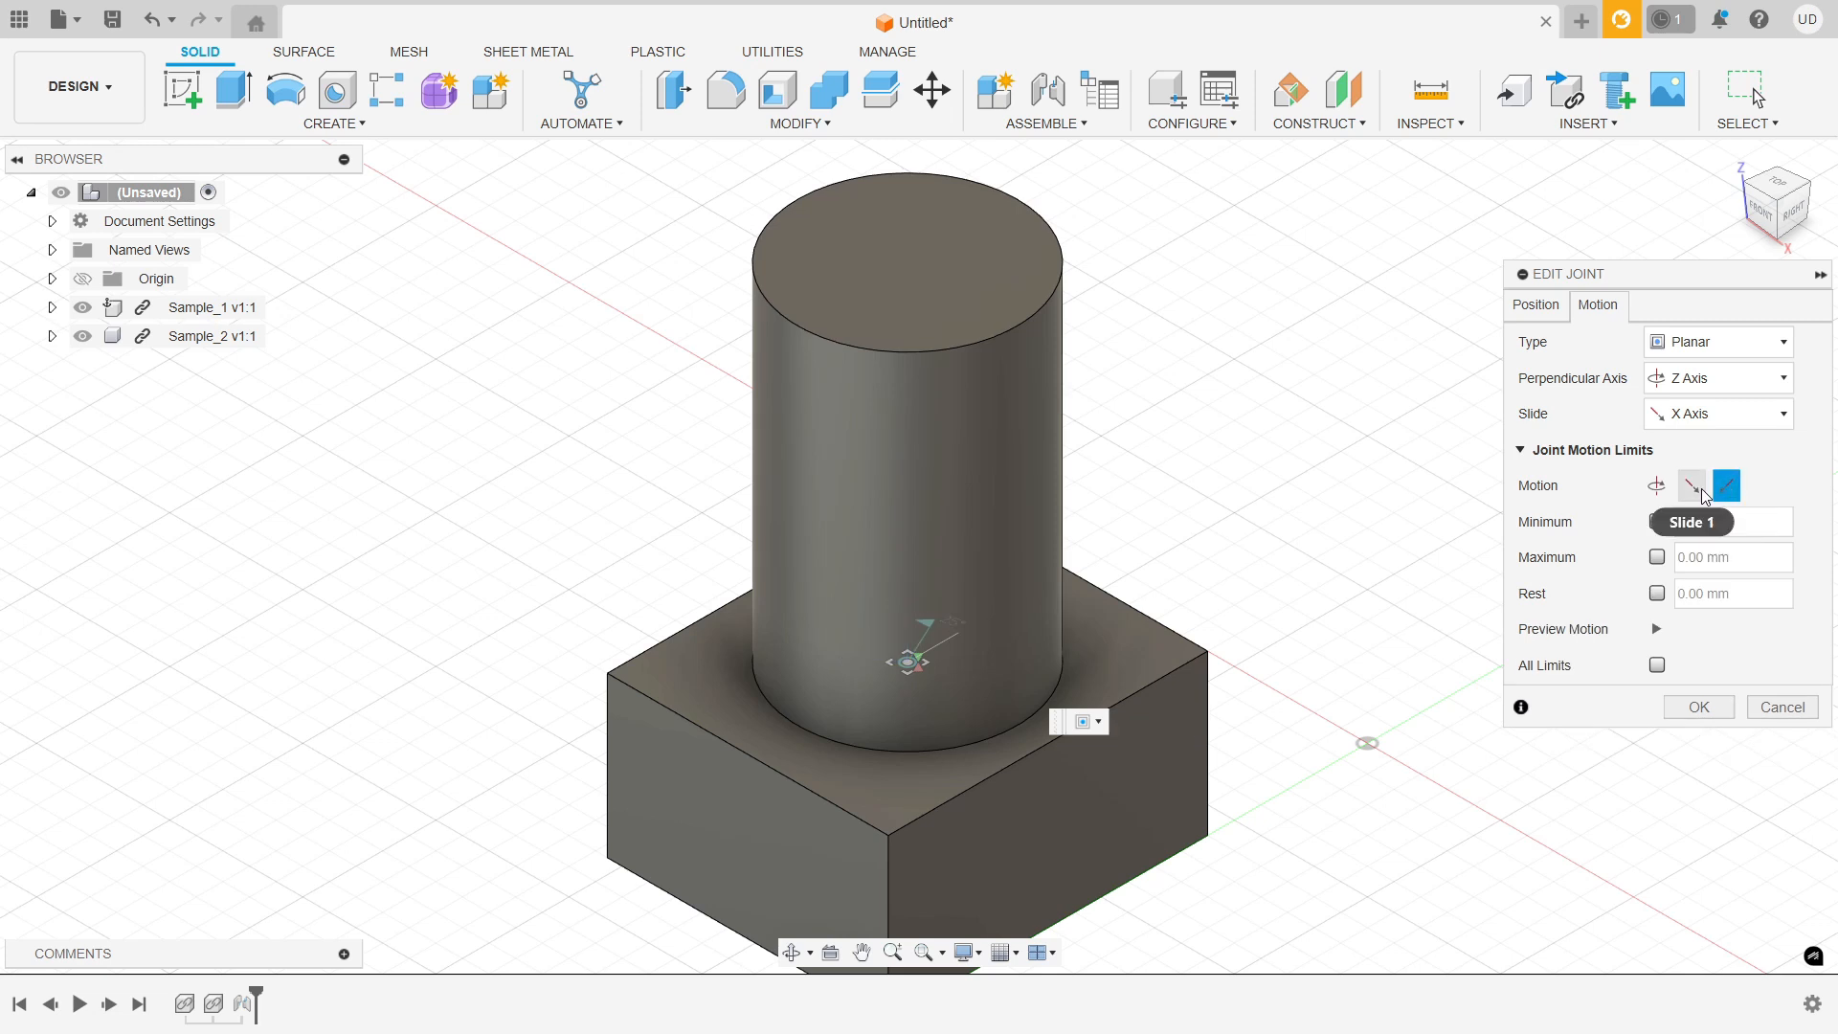
left_click(1693, 488)
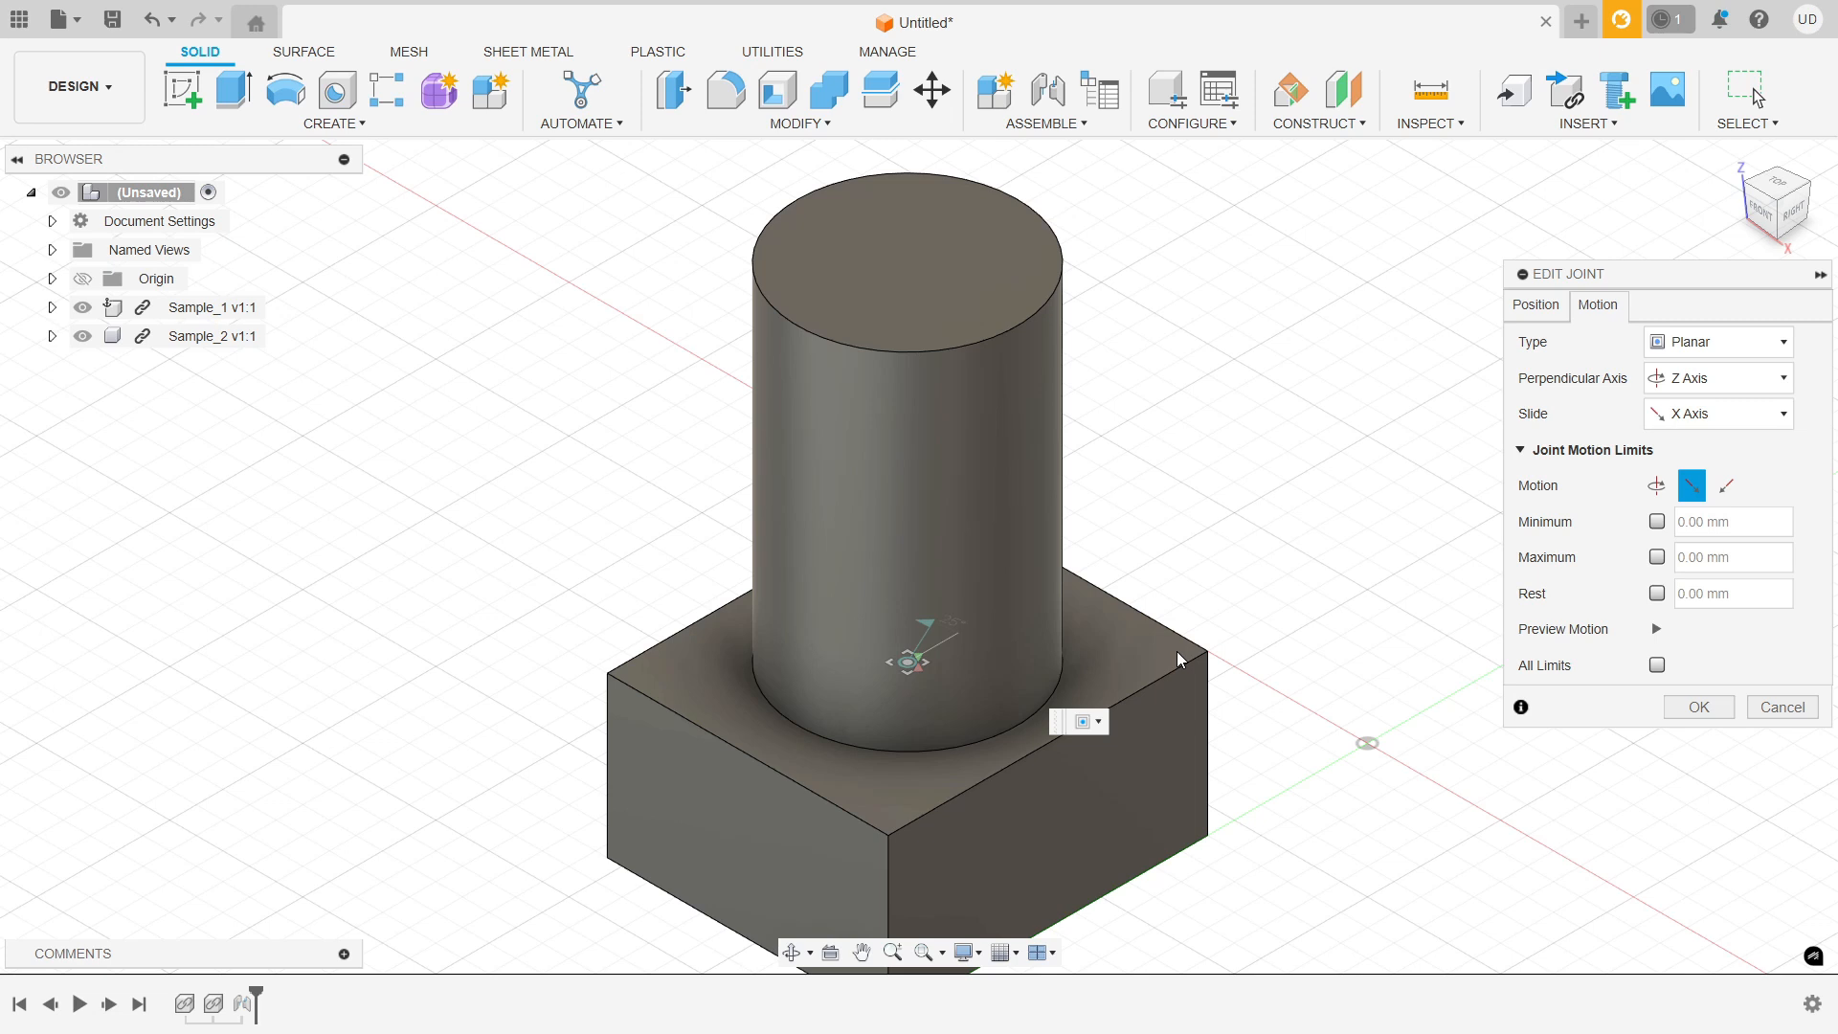
left_click(1657, 522)
left_click(1657, 557)
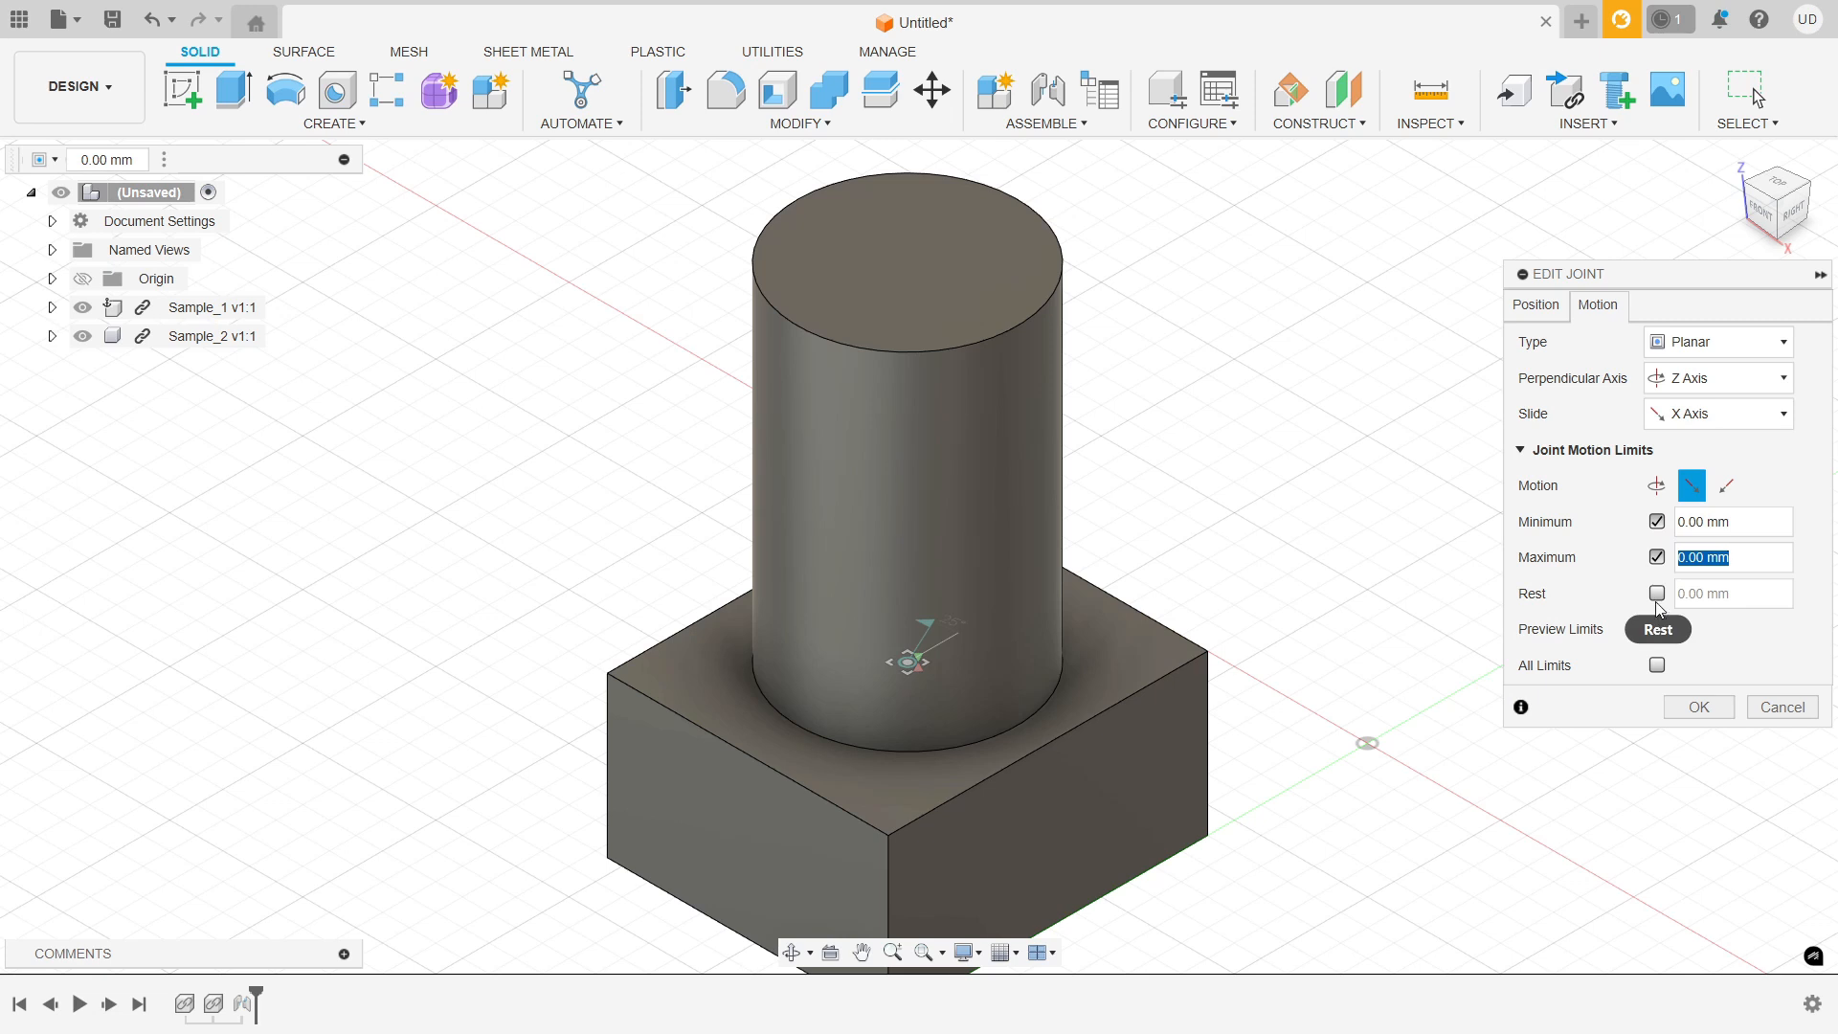
left_click(1657, 593)
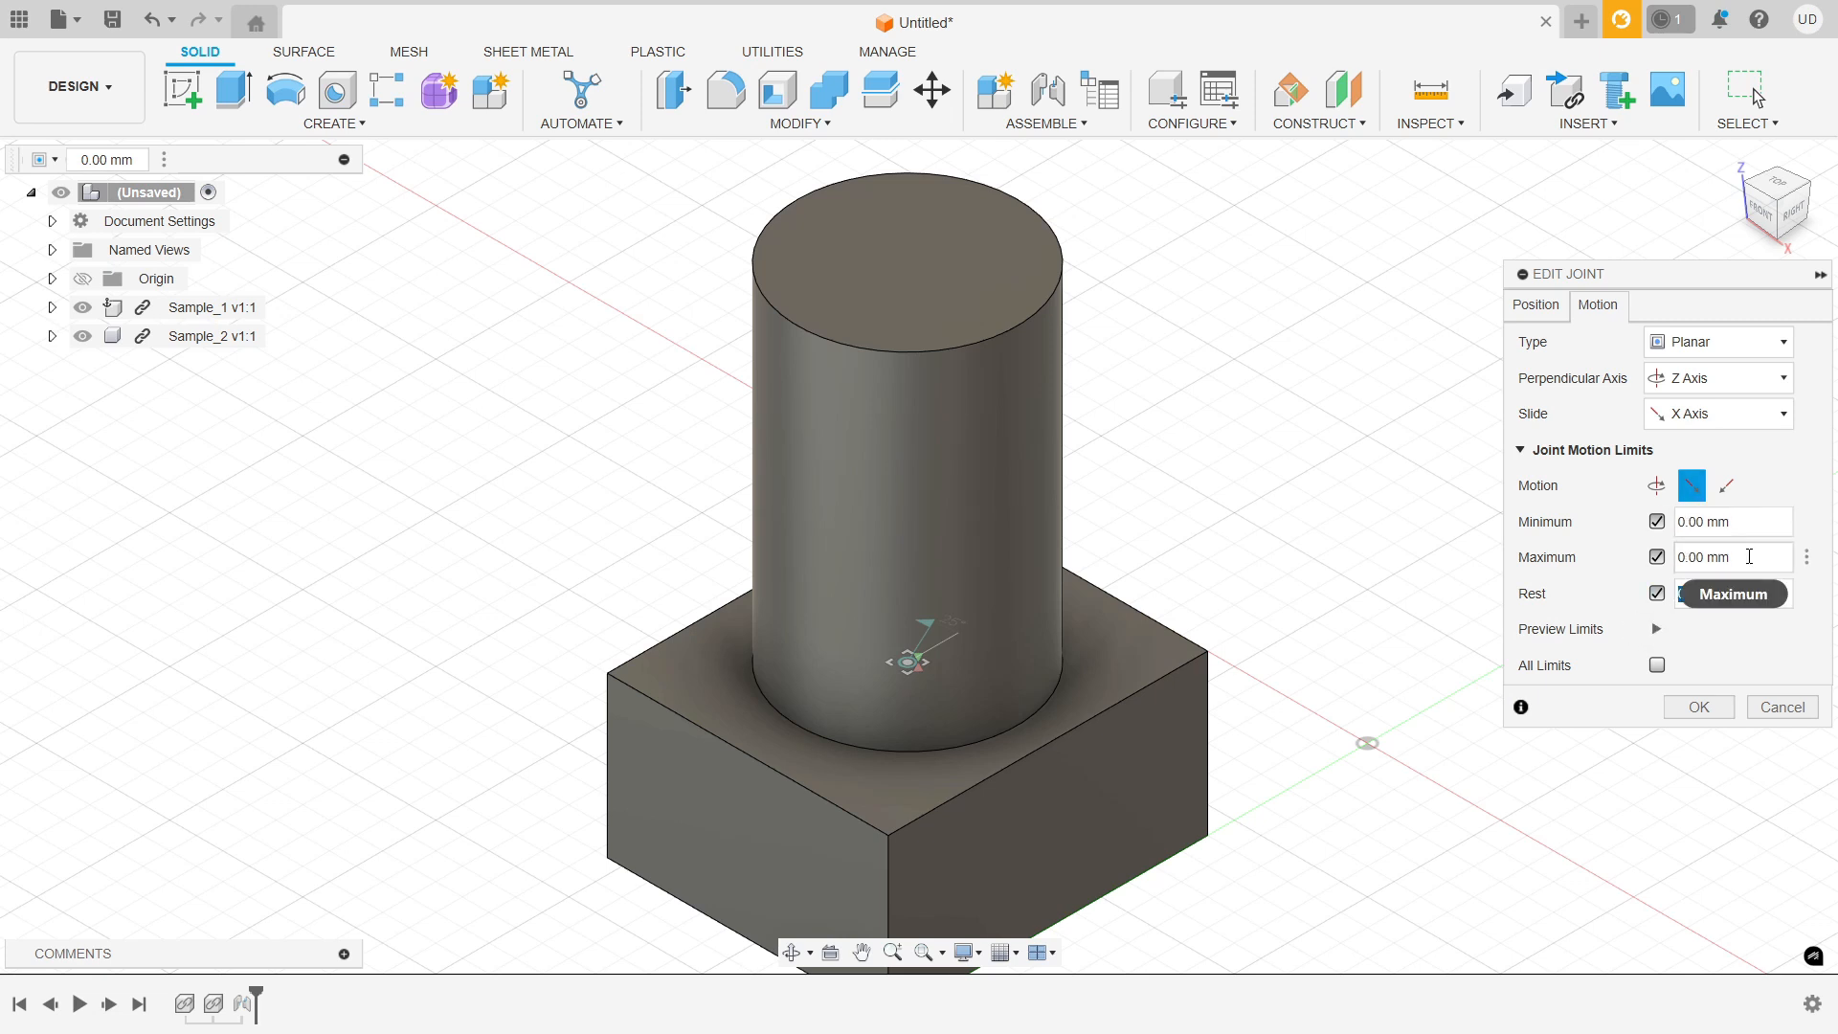
left_click(1677, 556)
type("100")
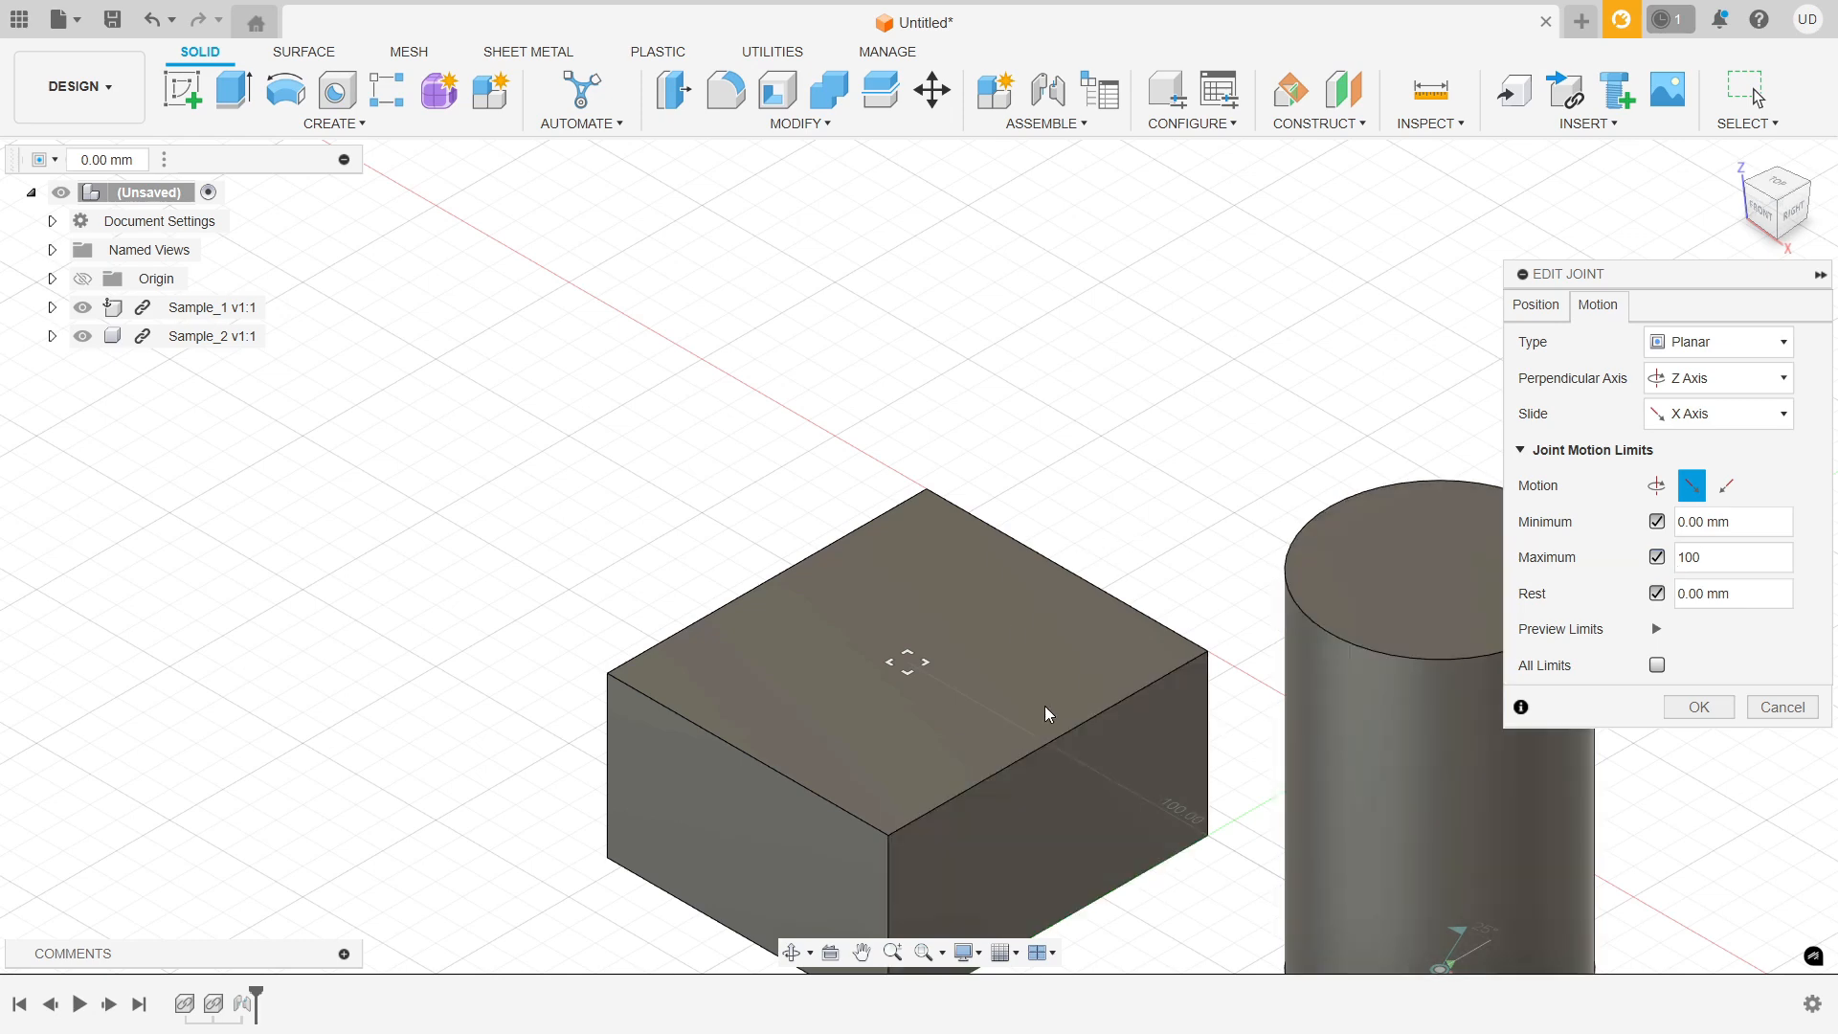
scroll(1072, 747, "down", 3)
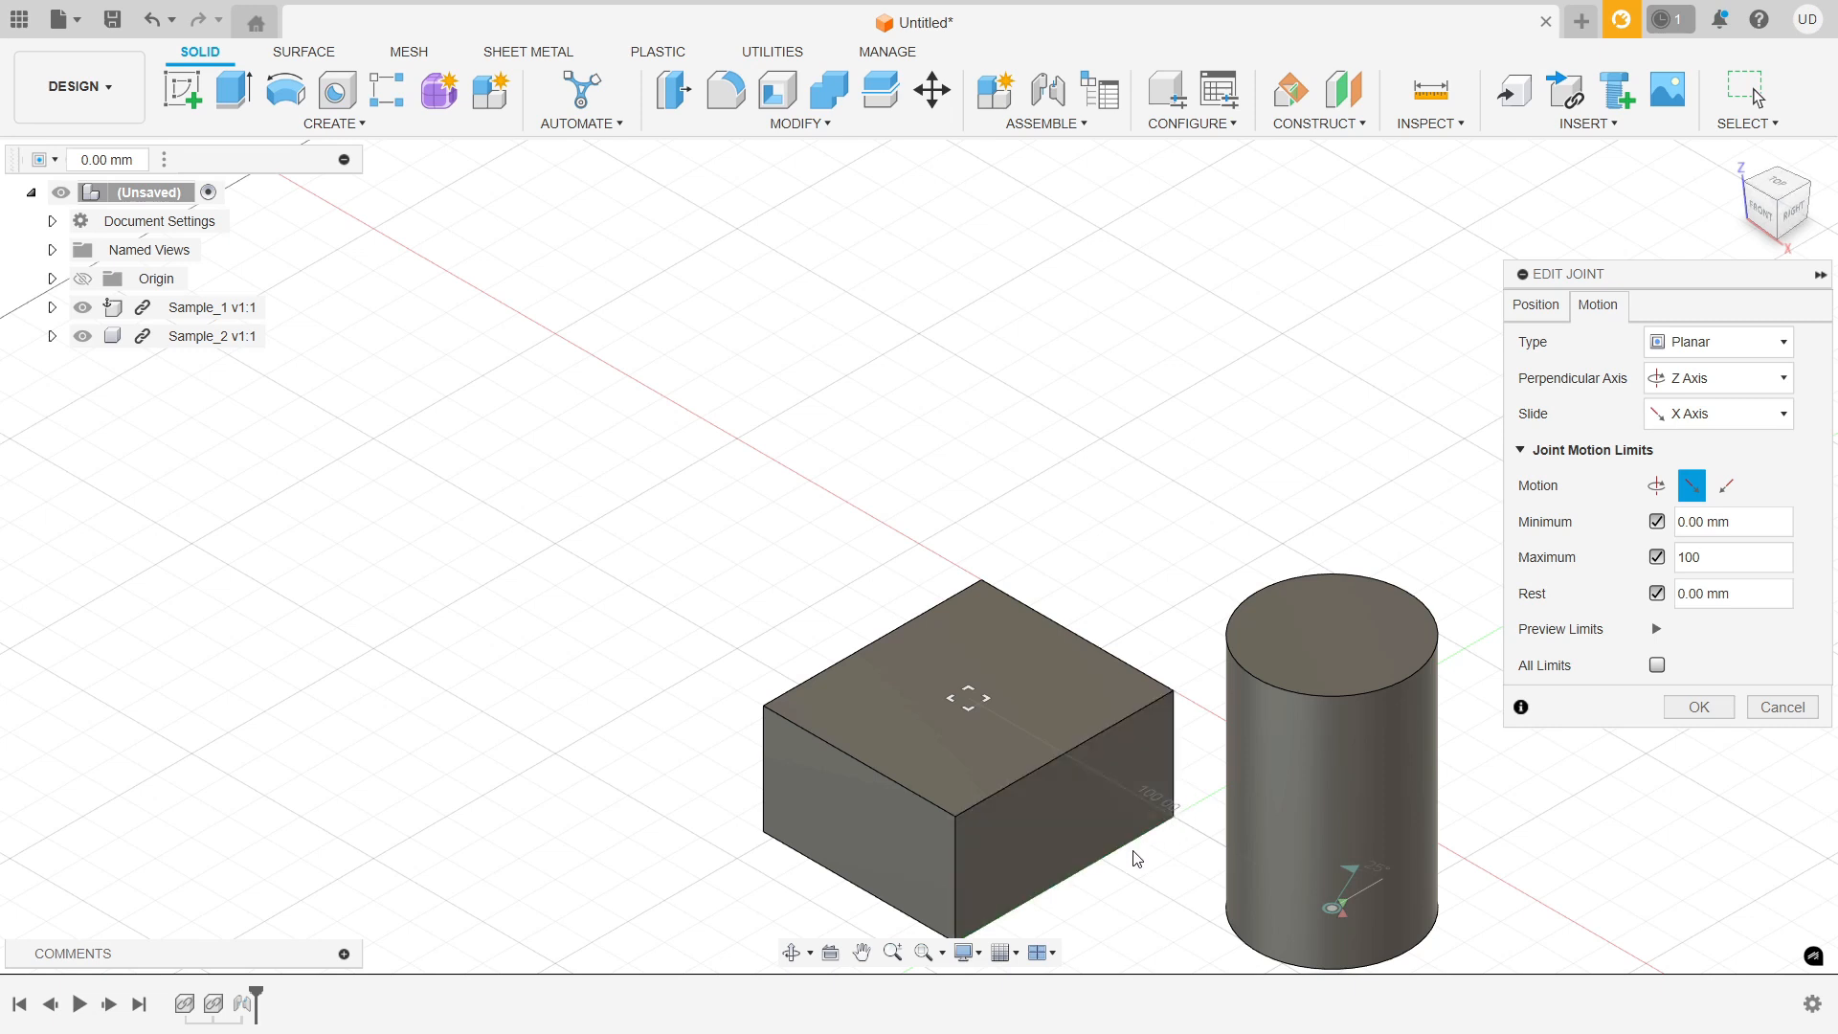
middle_click_drag(1141, 858, 988, 735, "shift")
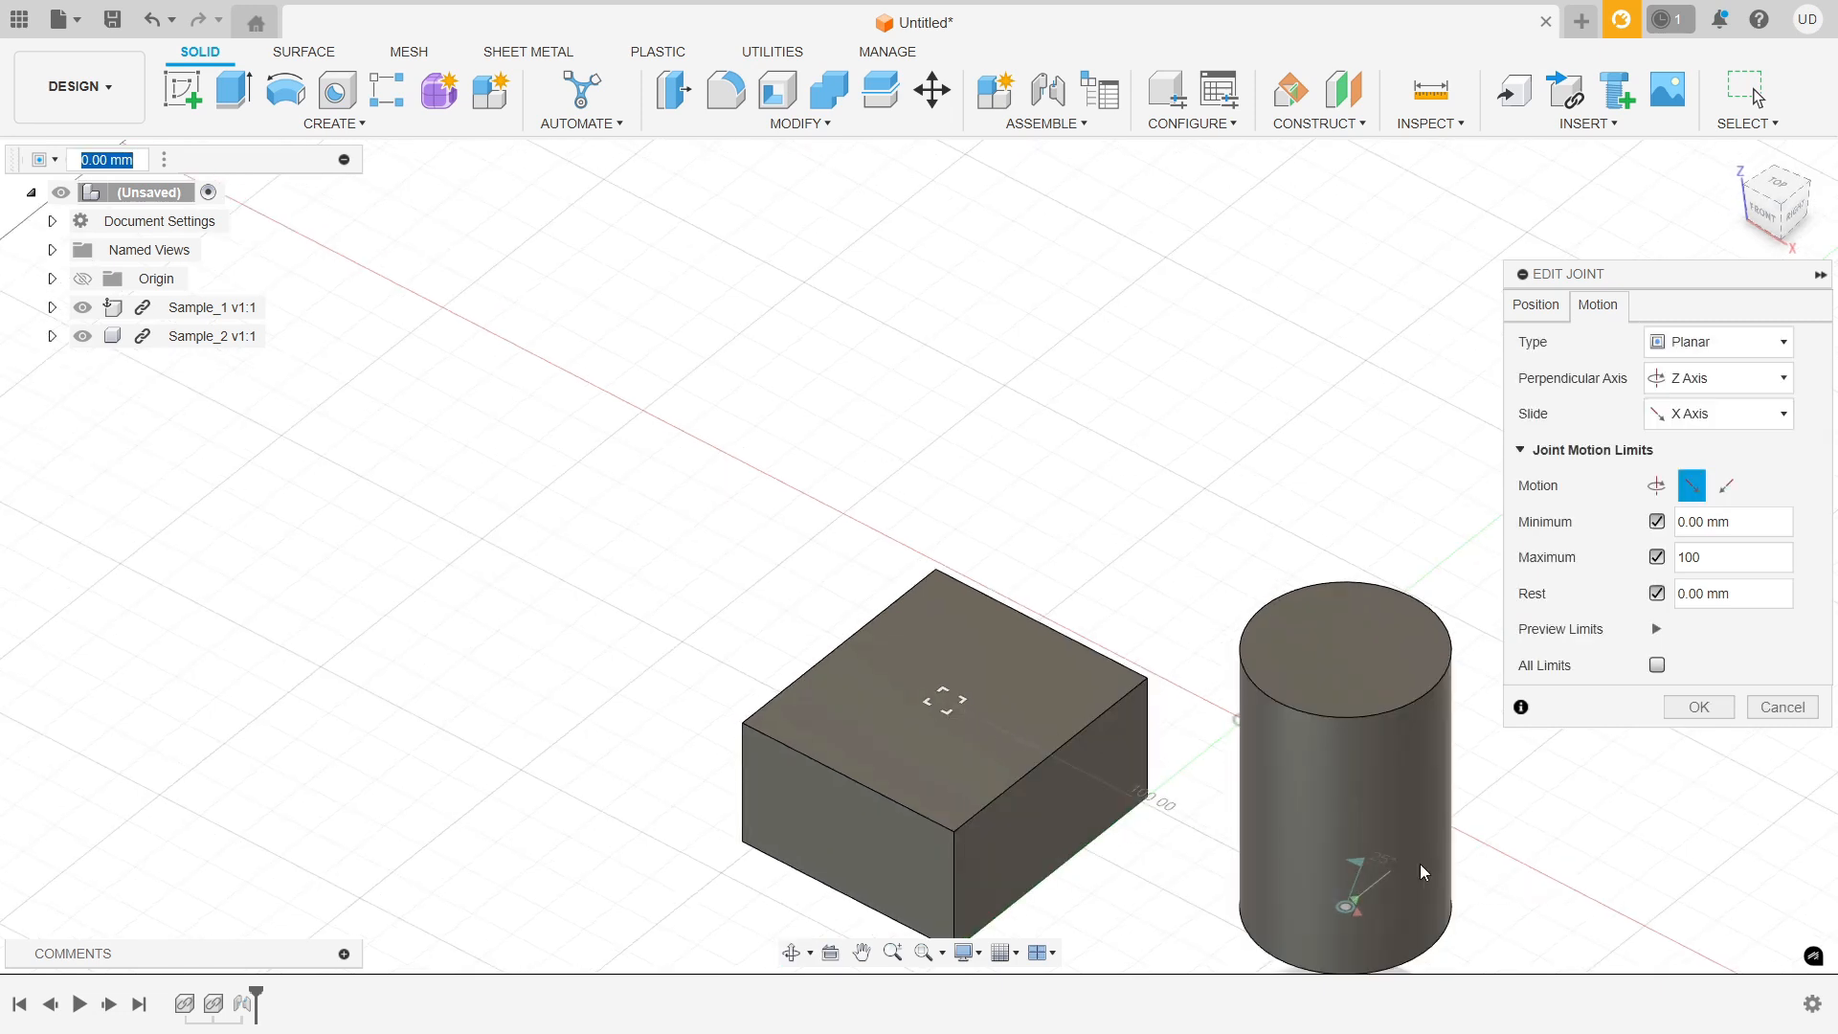
Enable minimum, maximum and rest limits for the second slide motion, set its maximum to 100 mm and accept the joint edit.
left_click(1728, 488)
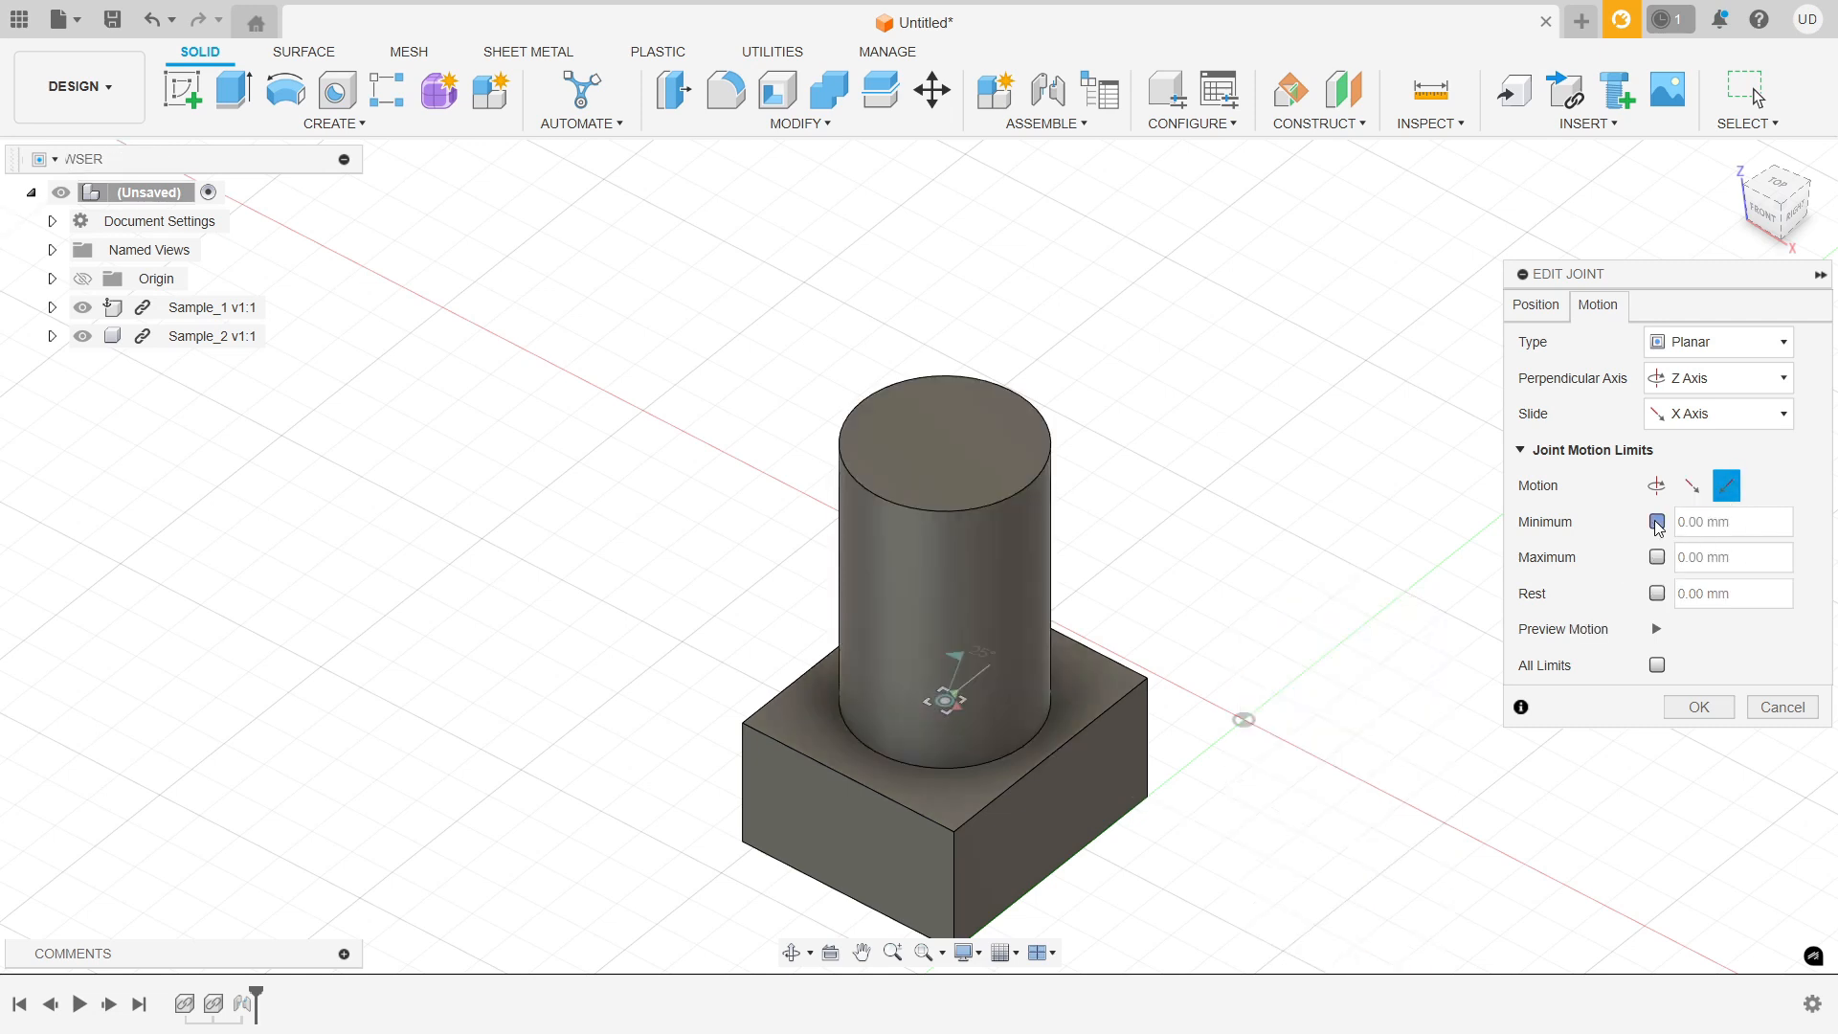
left_click(1656, 523)
left_click(1657, 558)
left_click(1657, 595)
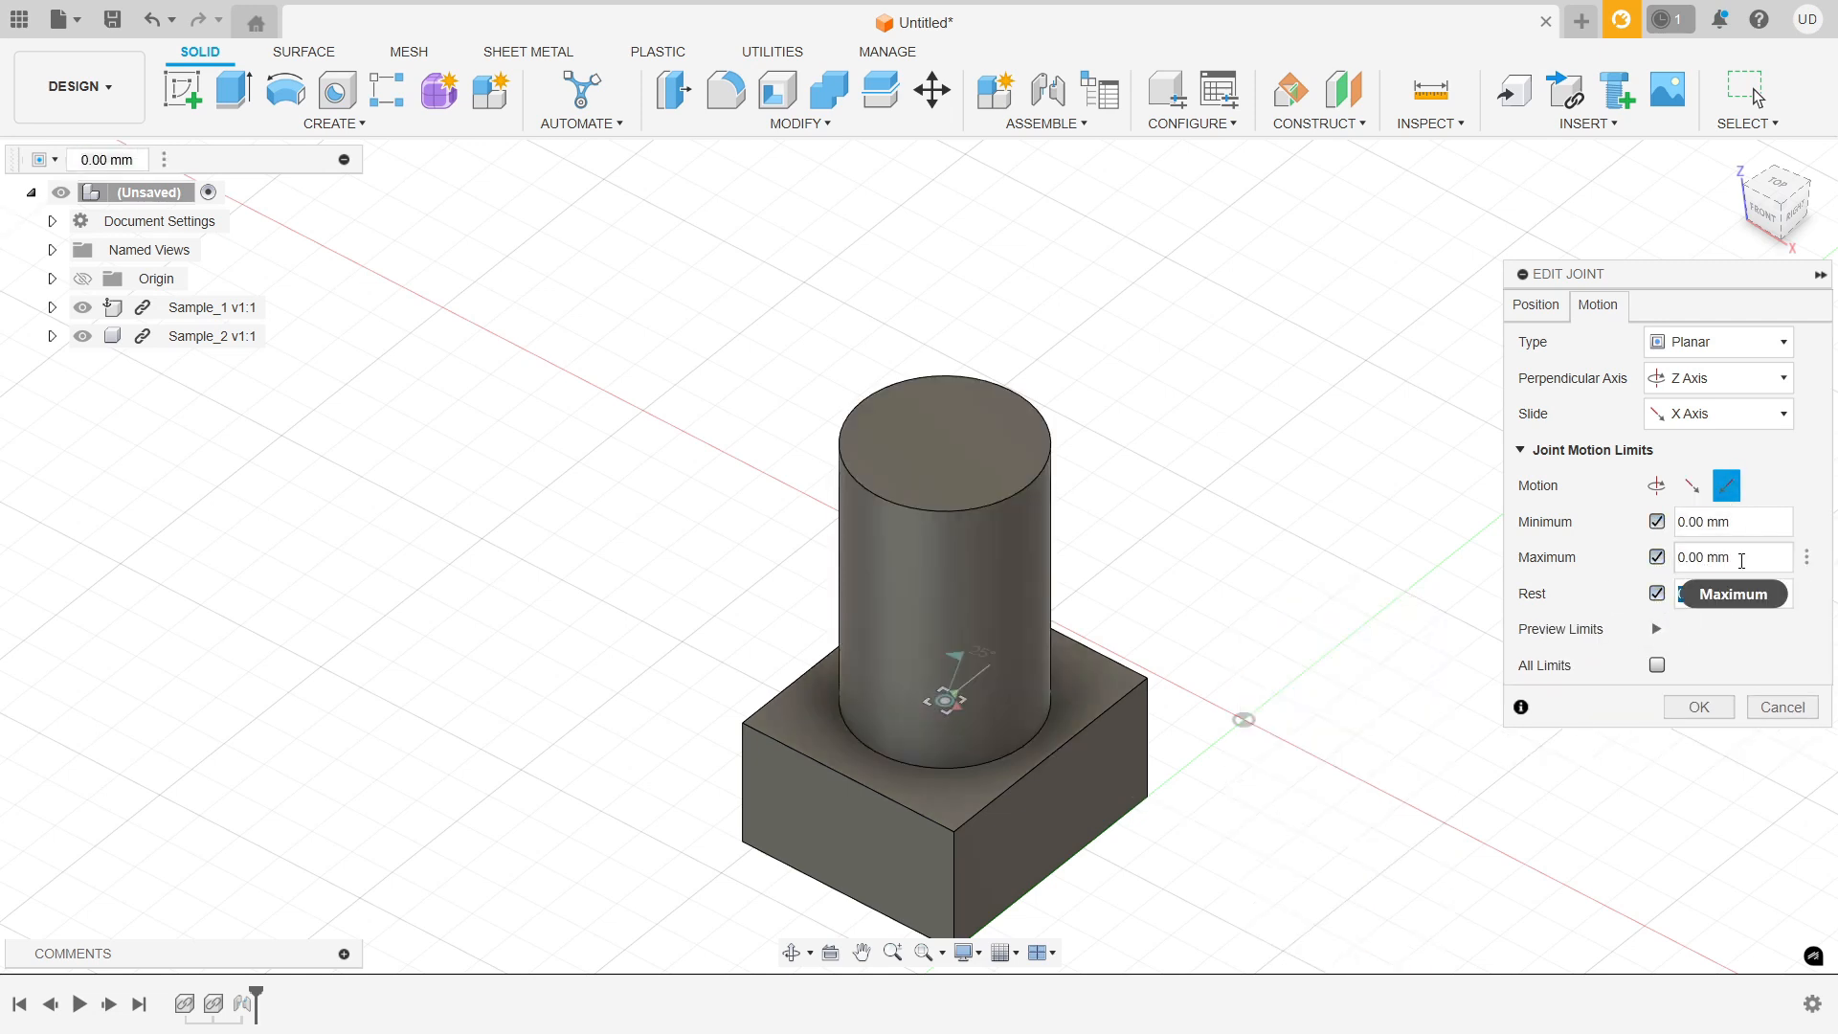
left_click(1741, 560)
type("100")
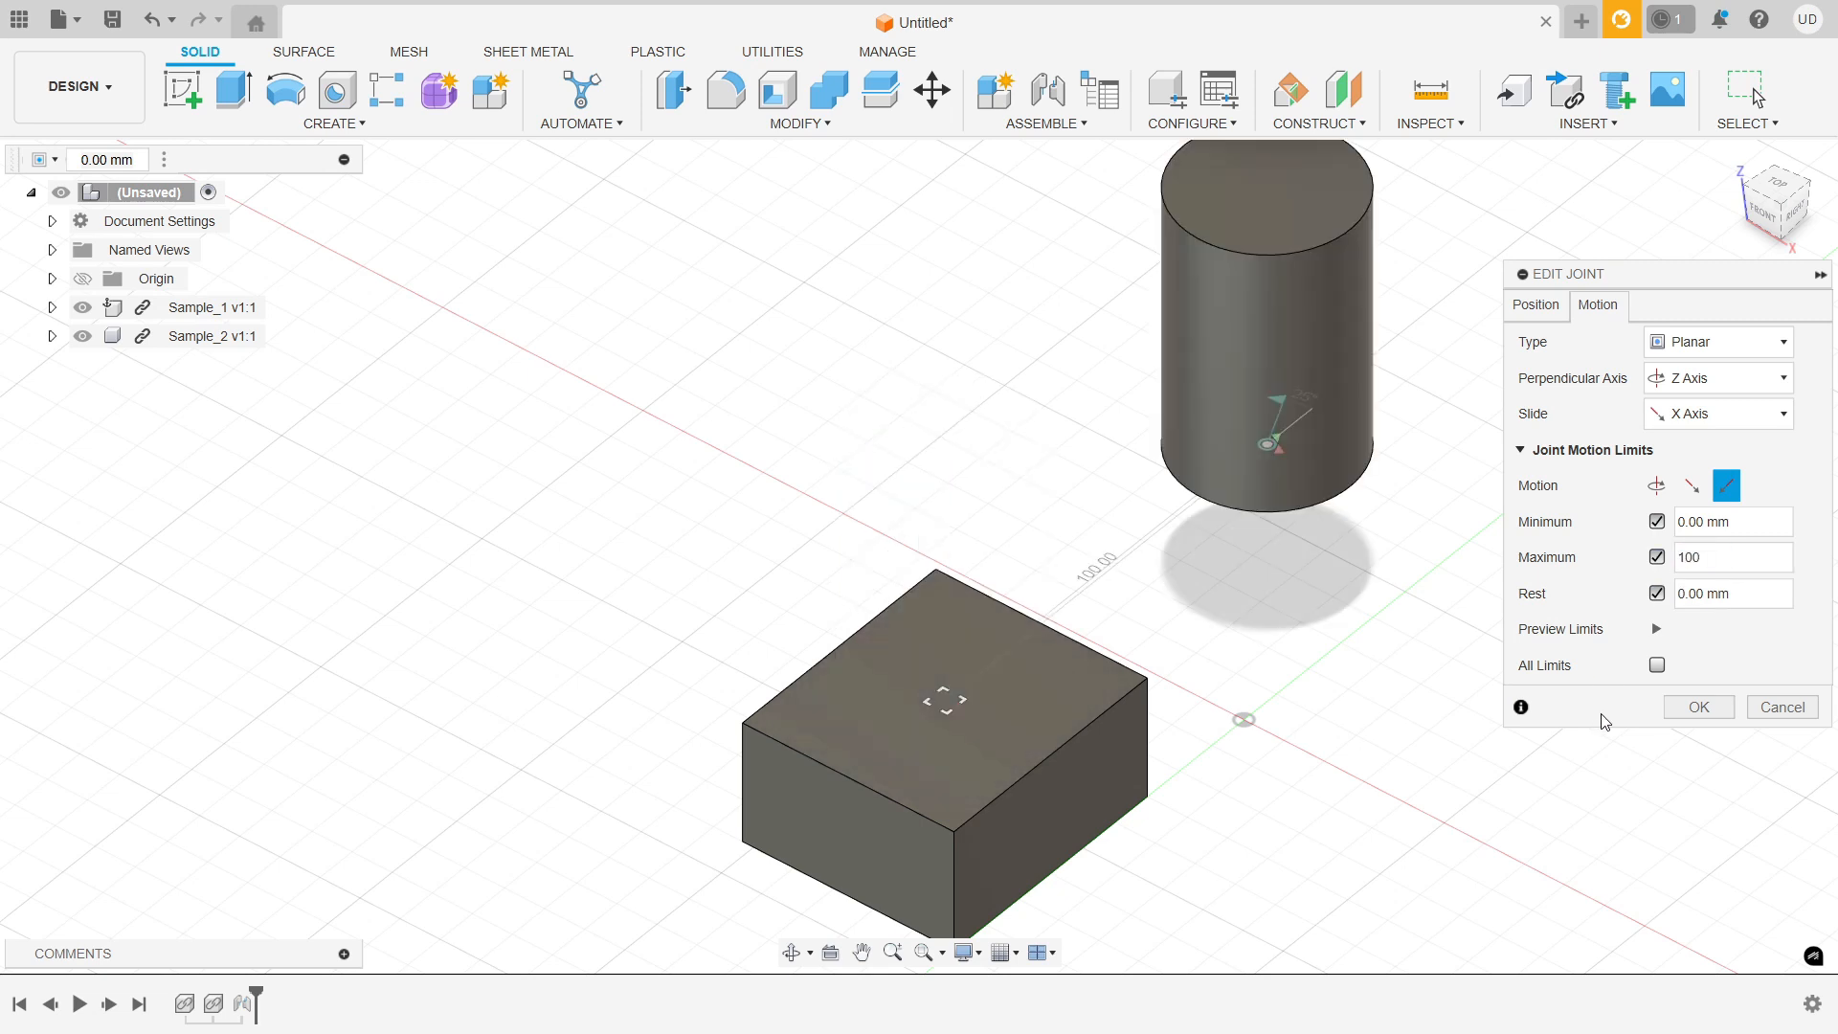
left_click(1697, 709)
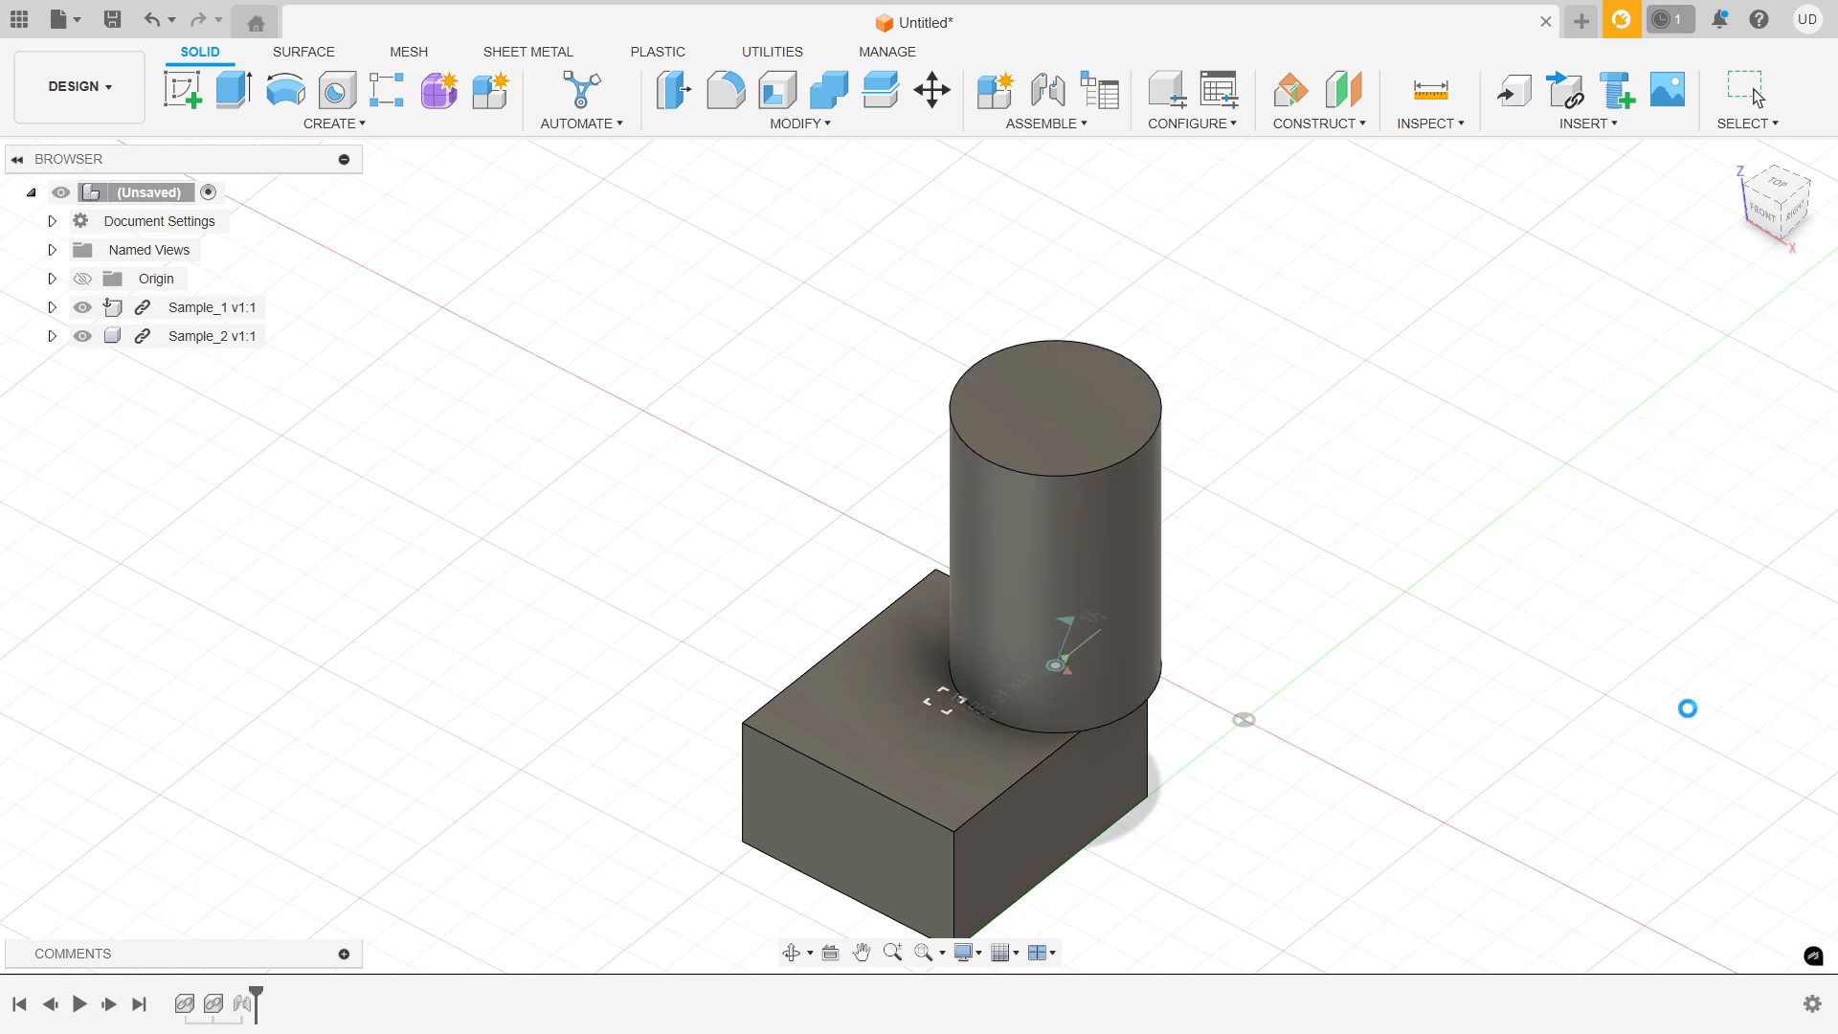
Move the cylinder across the box to test the limited joint motion.
middle_click_drag(1576, 698, 1152, 679, "shift")
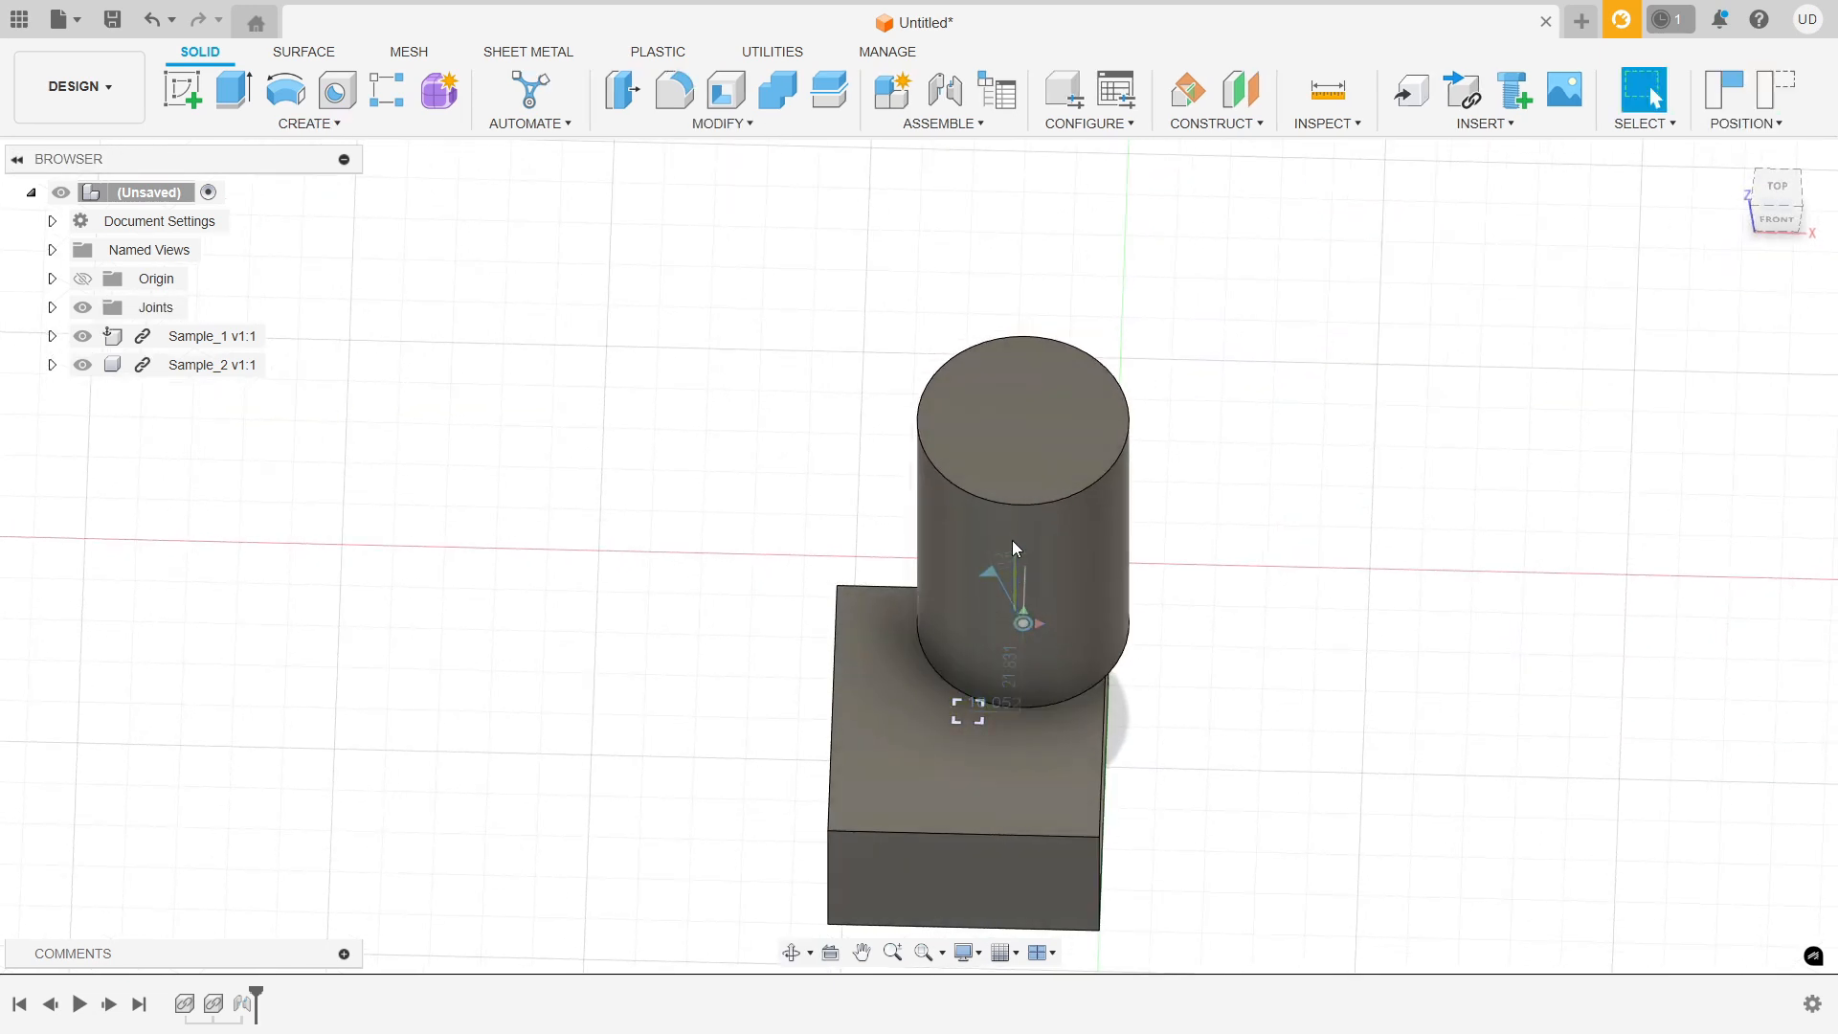
left_click(1012, 540)
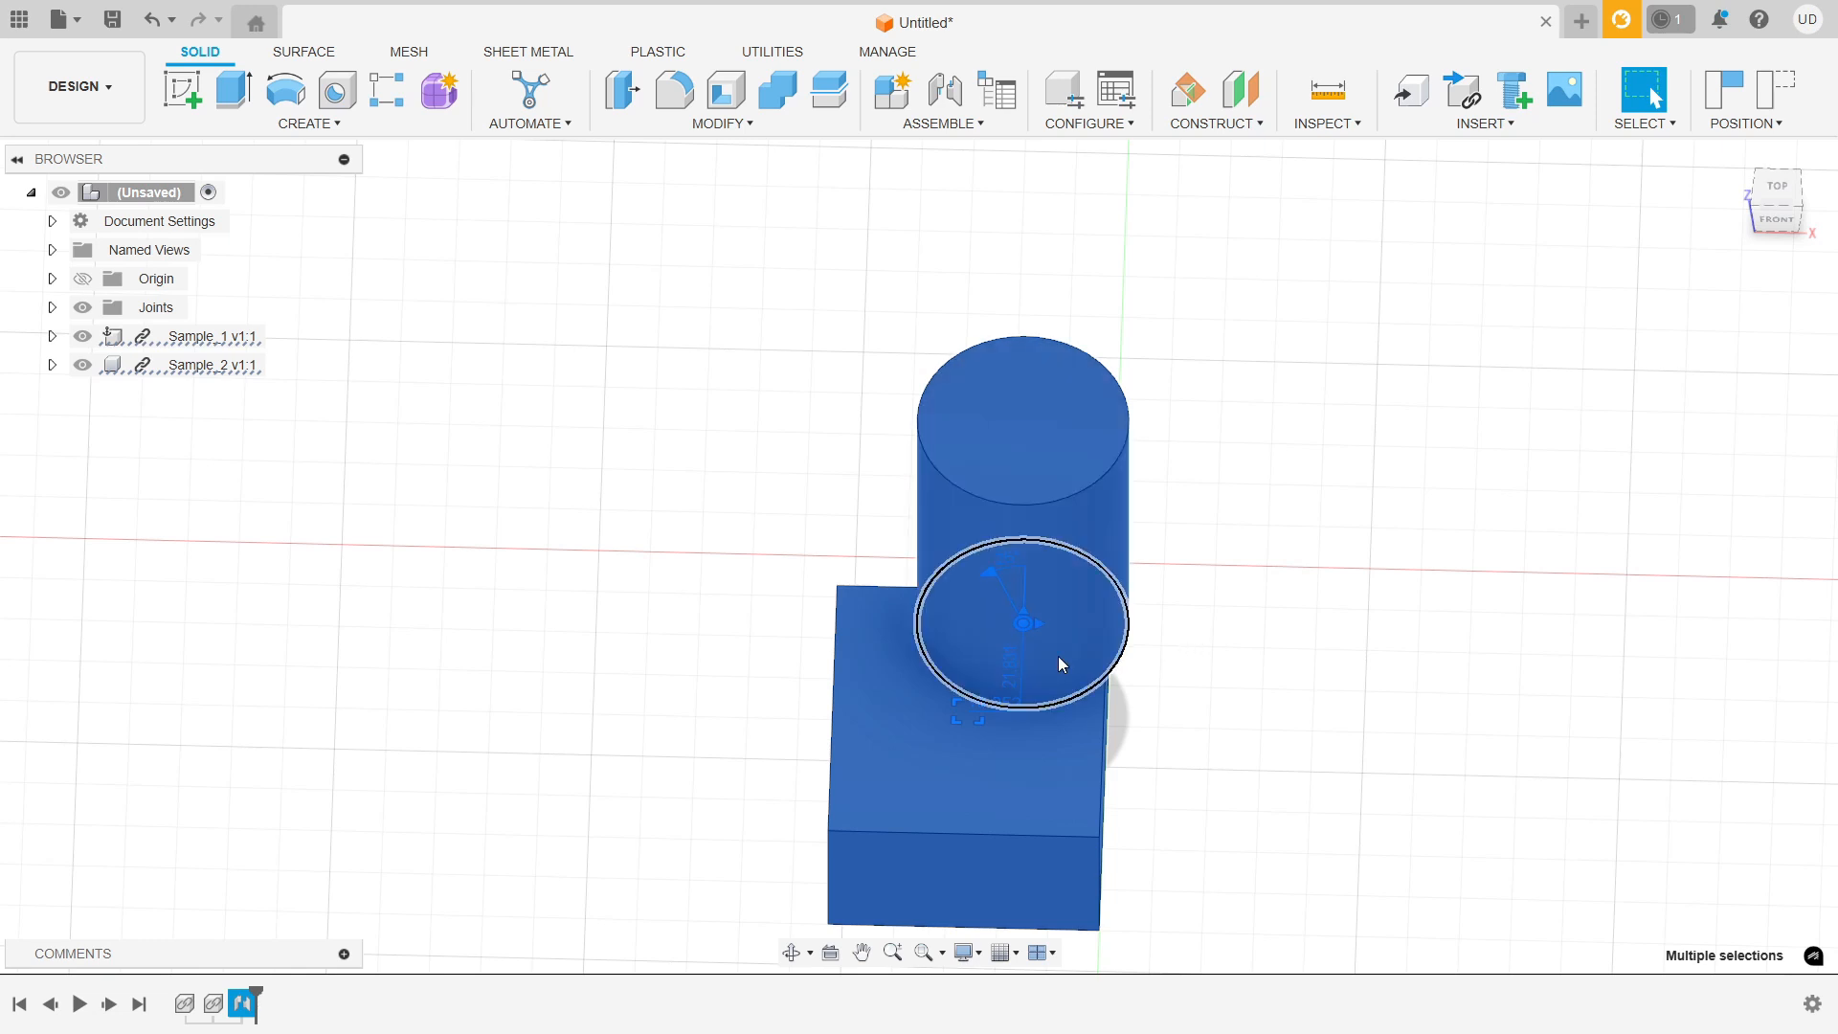
left_click_drag(1060, 572, 1034, 3)
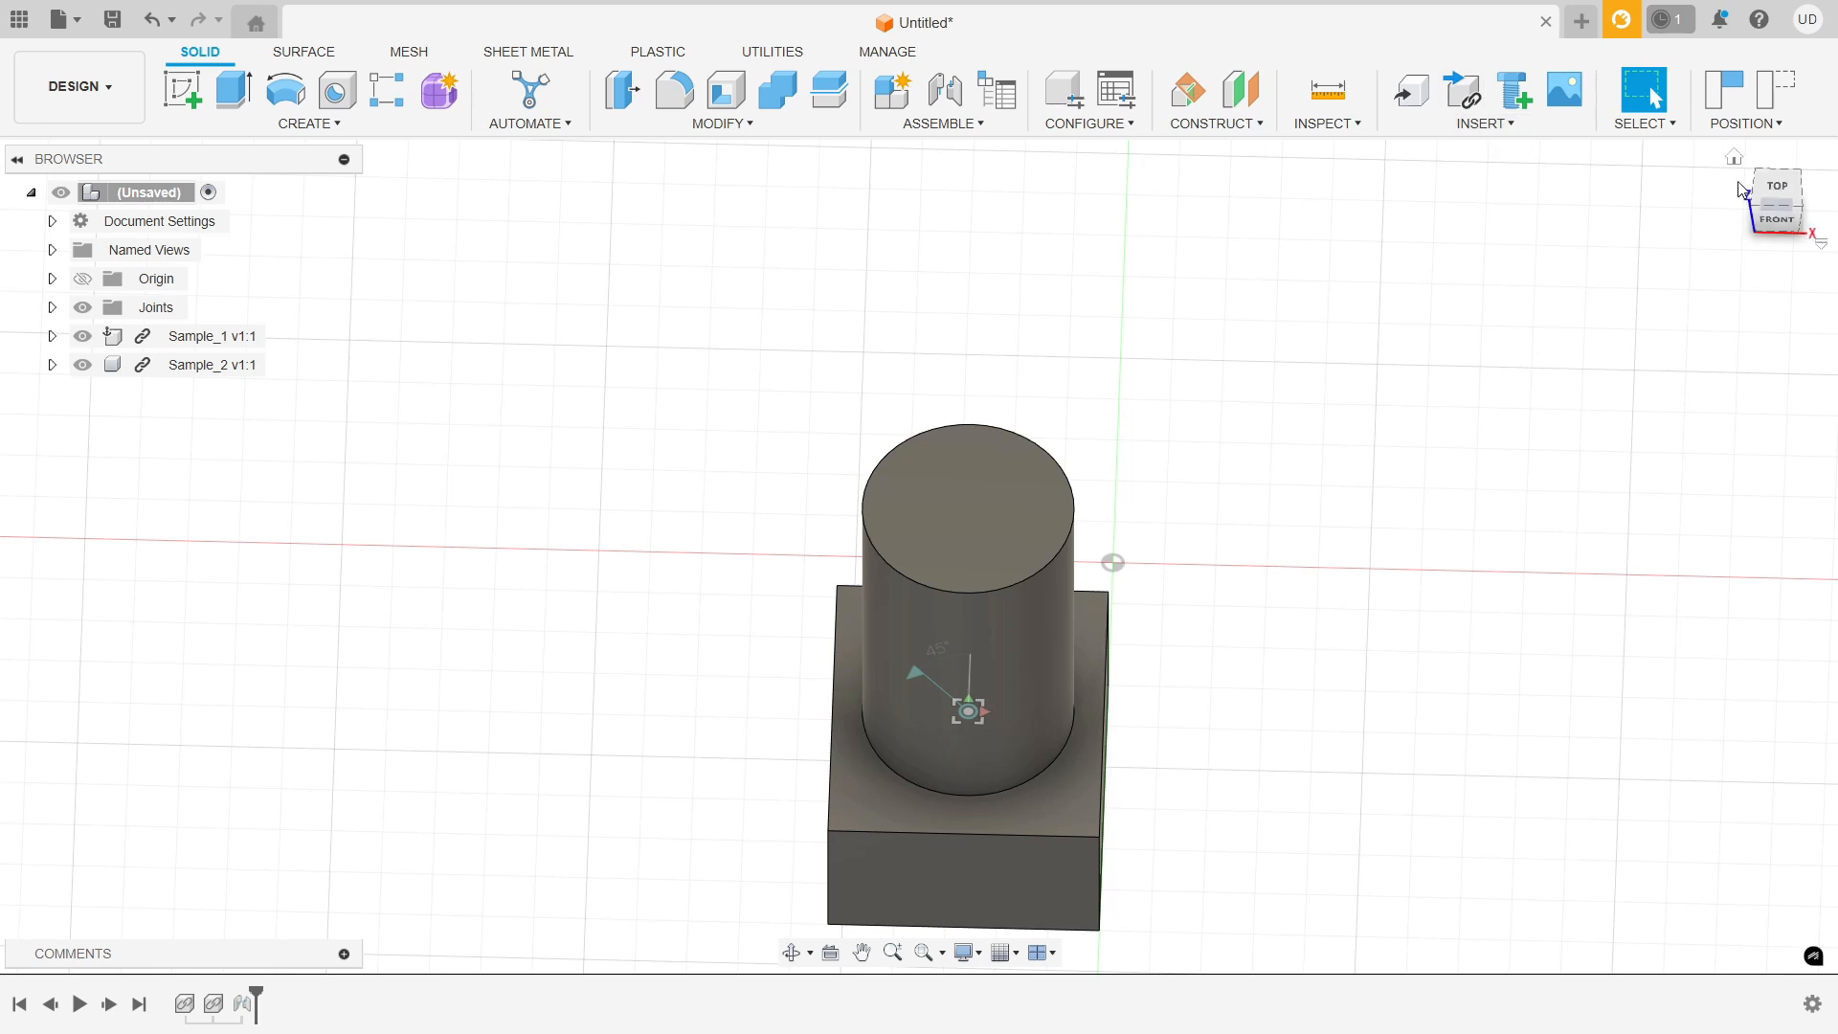
Test both slide limits from the top view by moving the cylinder diagonally away from the box and partway back.
left_click(1734, 157)
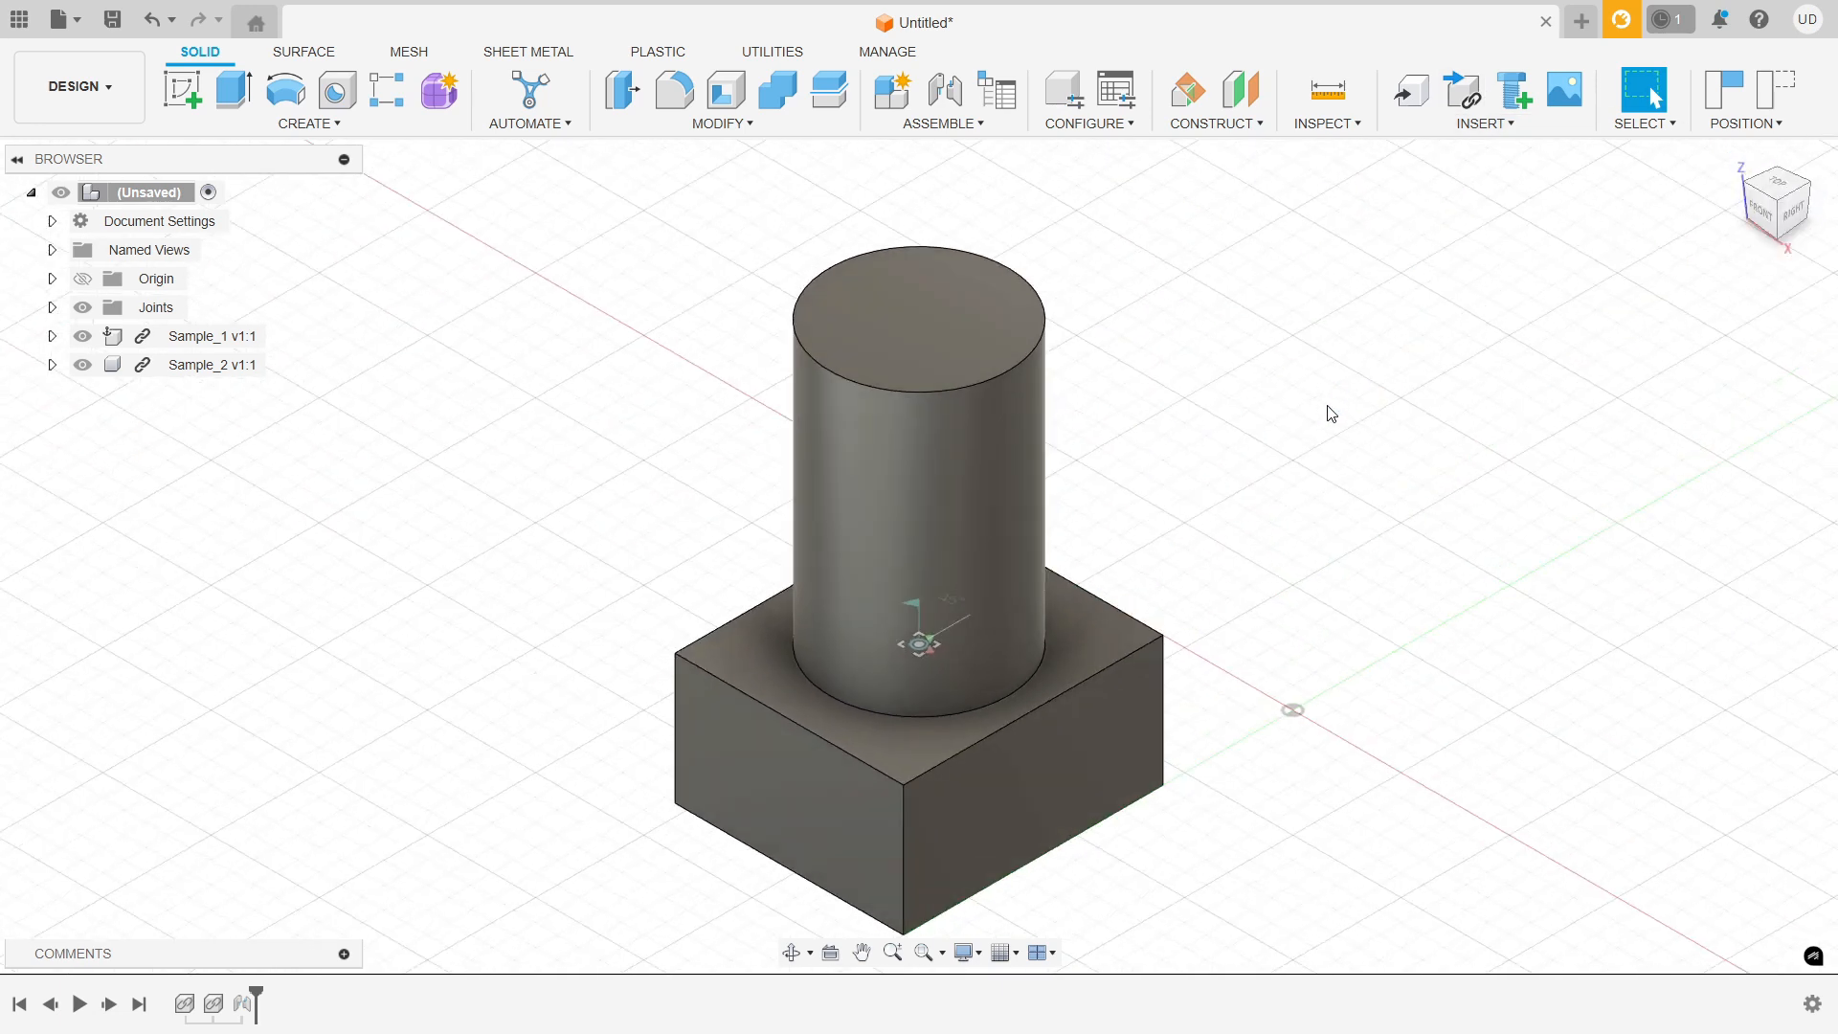
left_click(1781, 182)
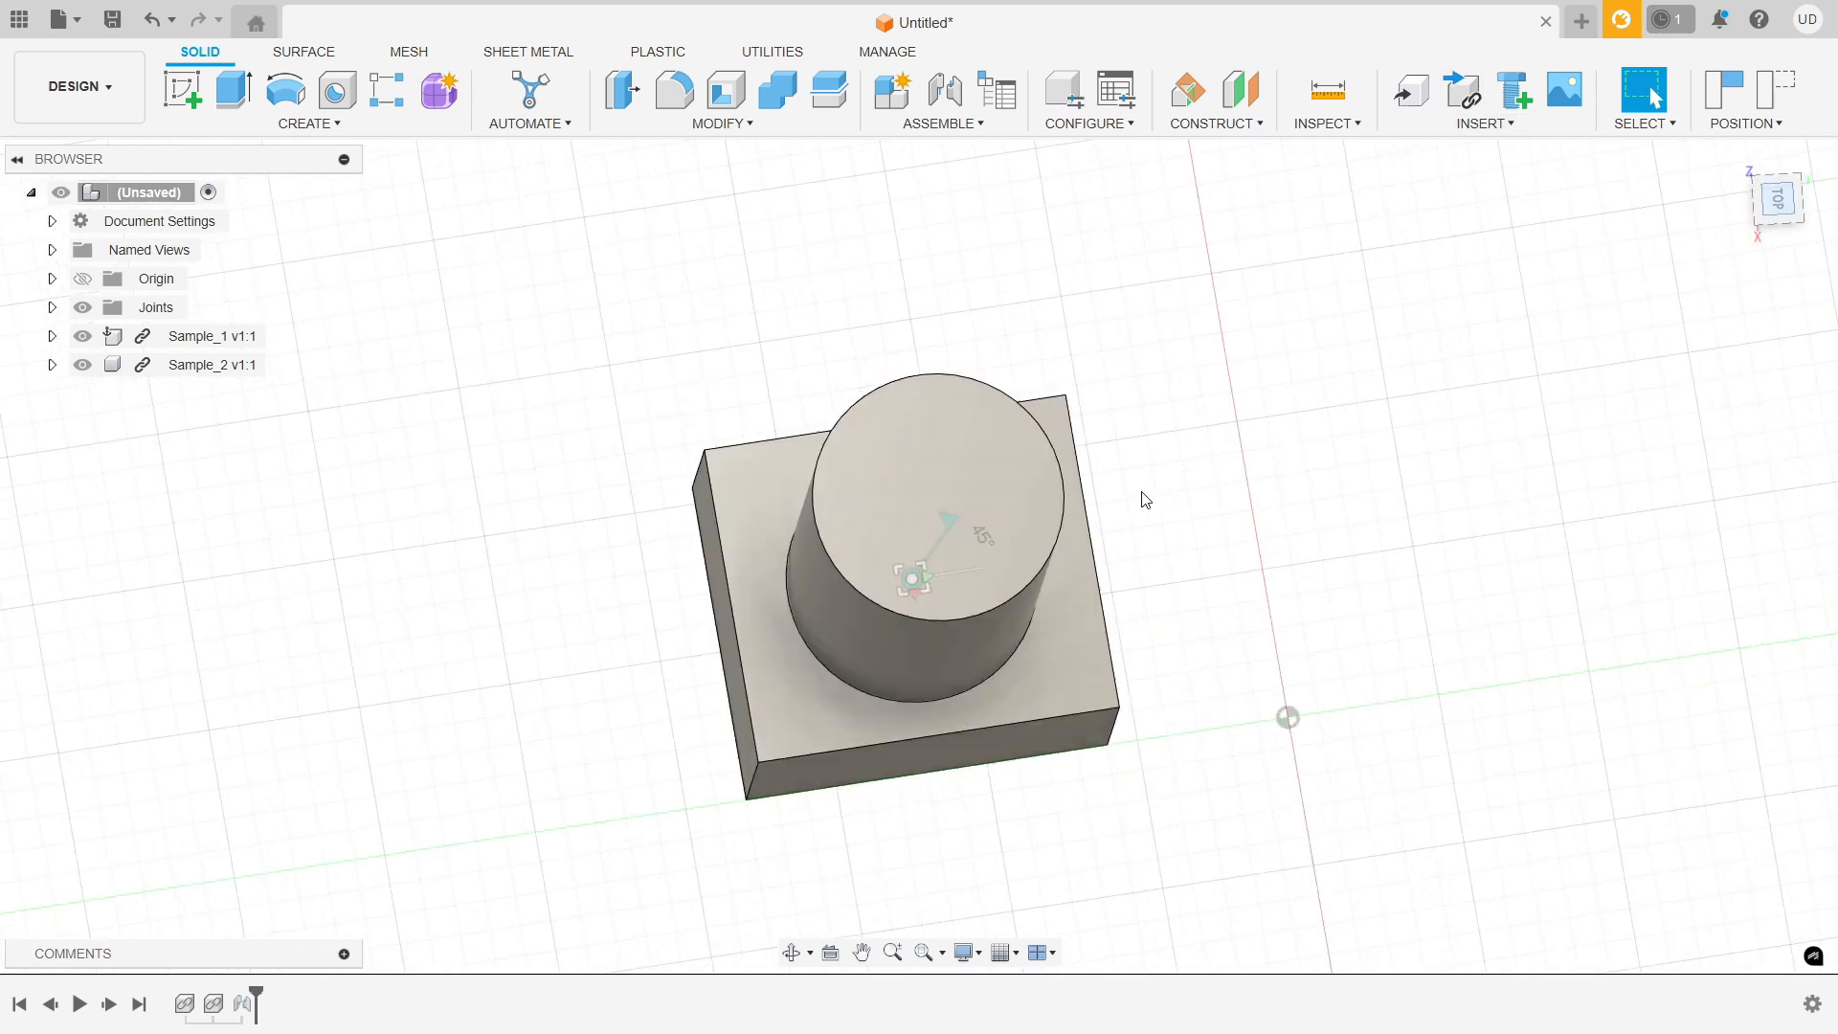
scroll(984, 599, "down", 3)
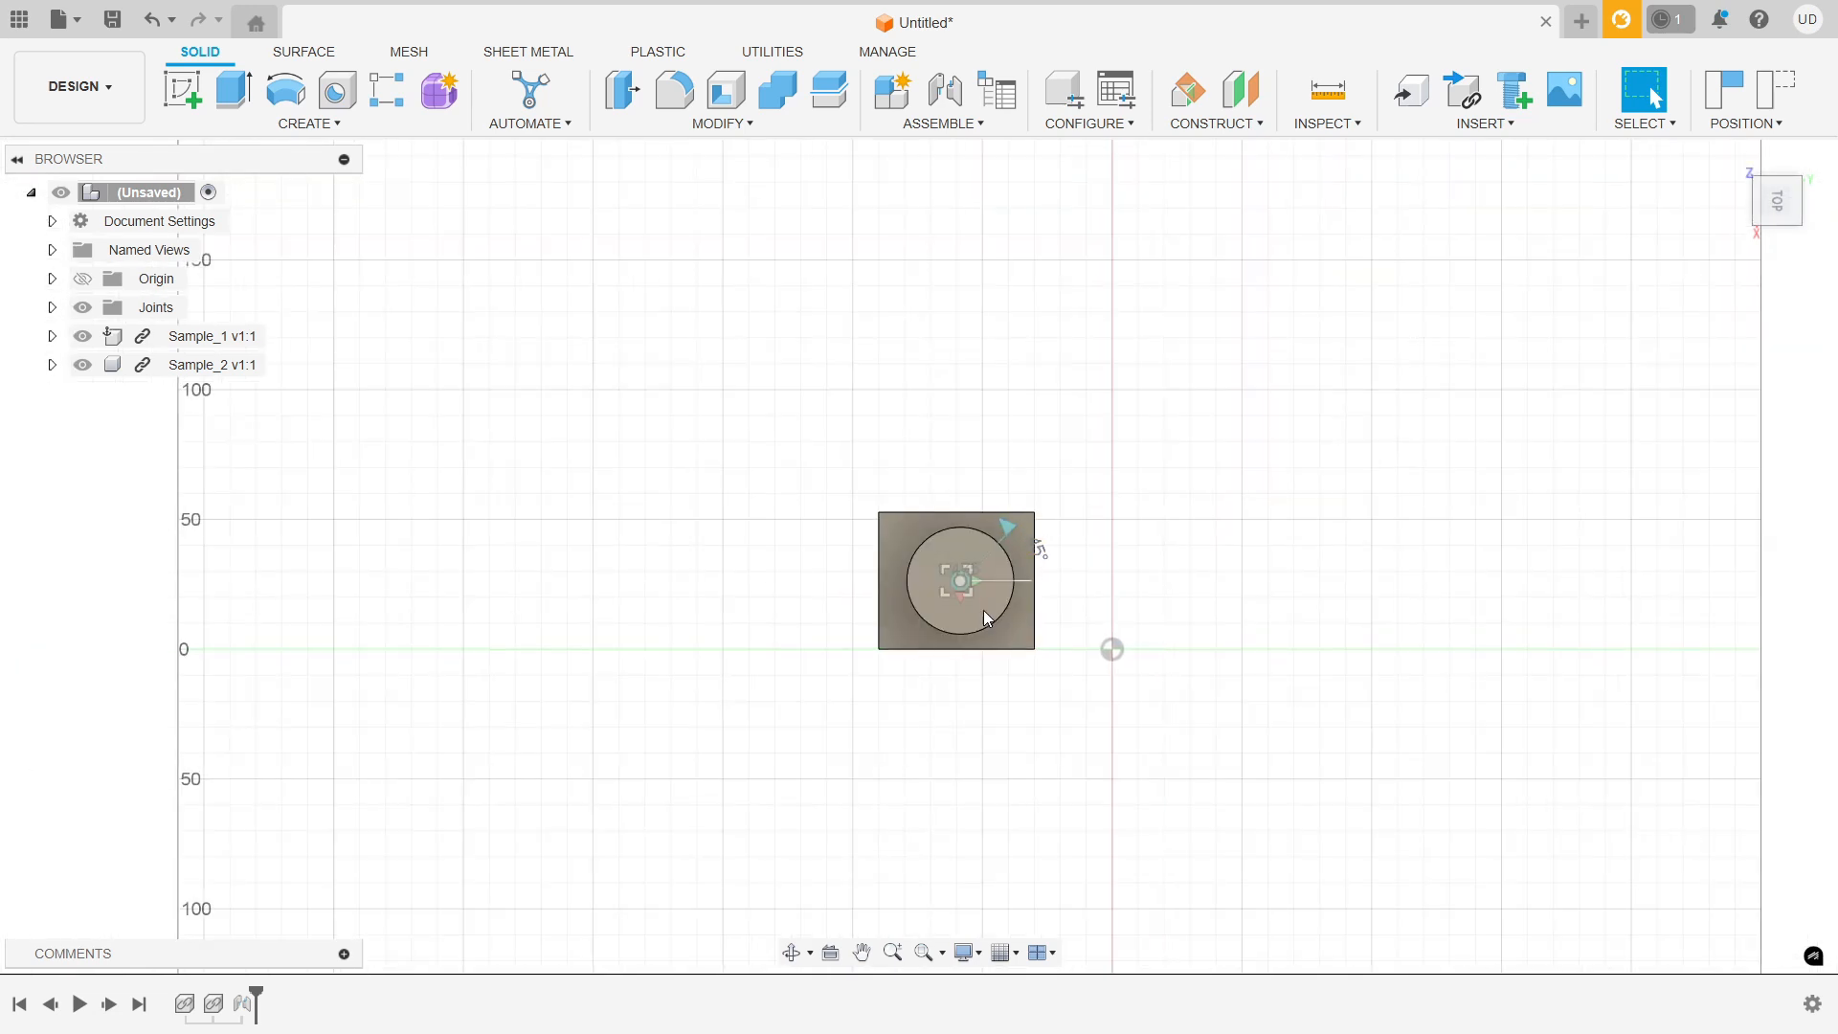
left_click_drag(968, 593, 1801, 1033)
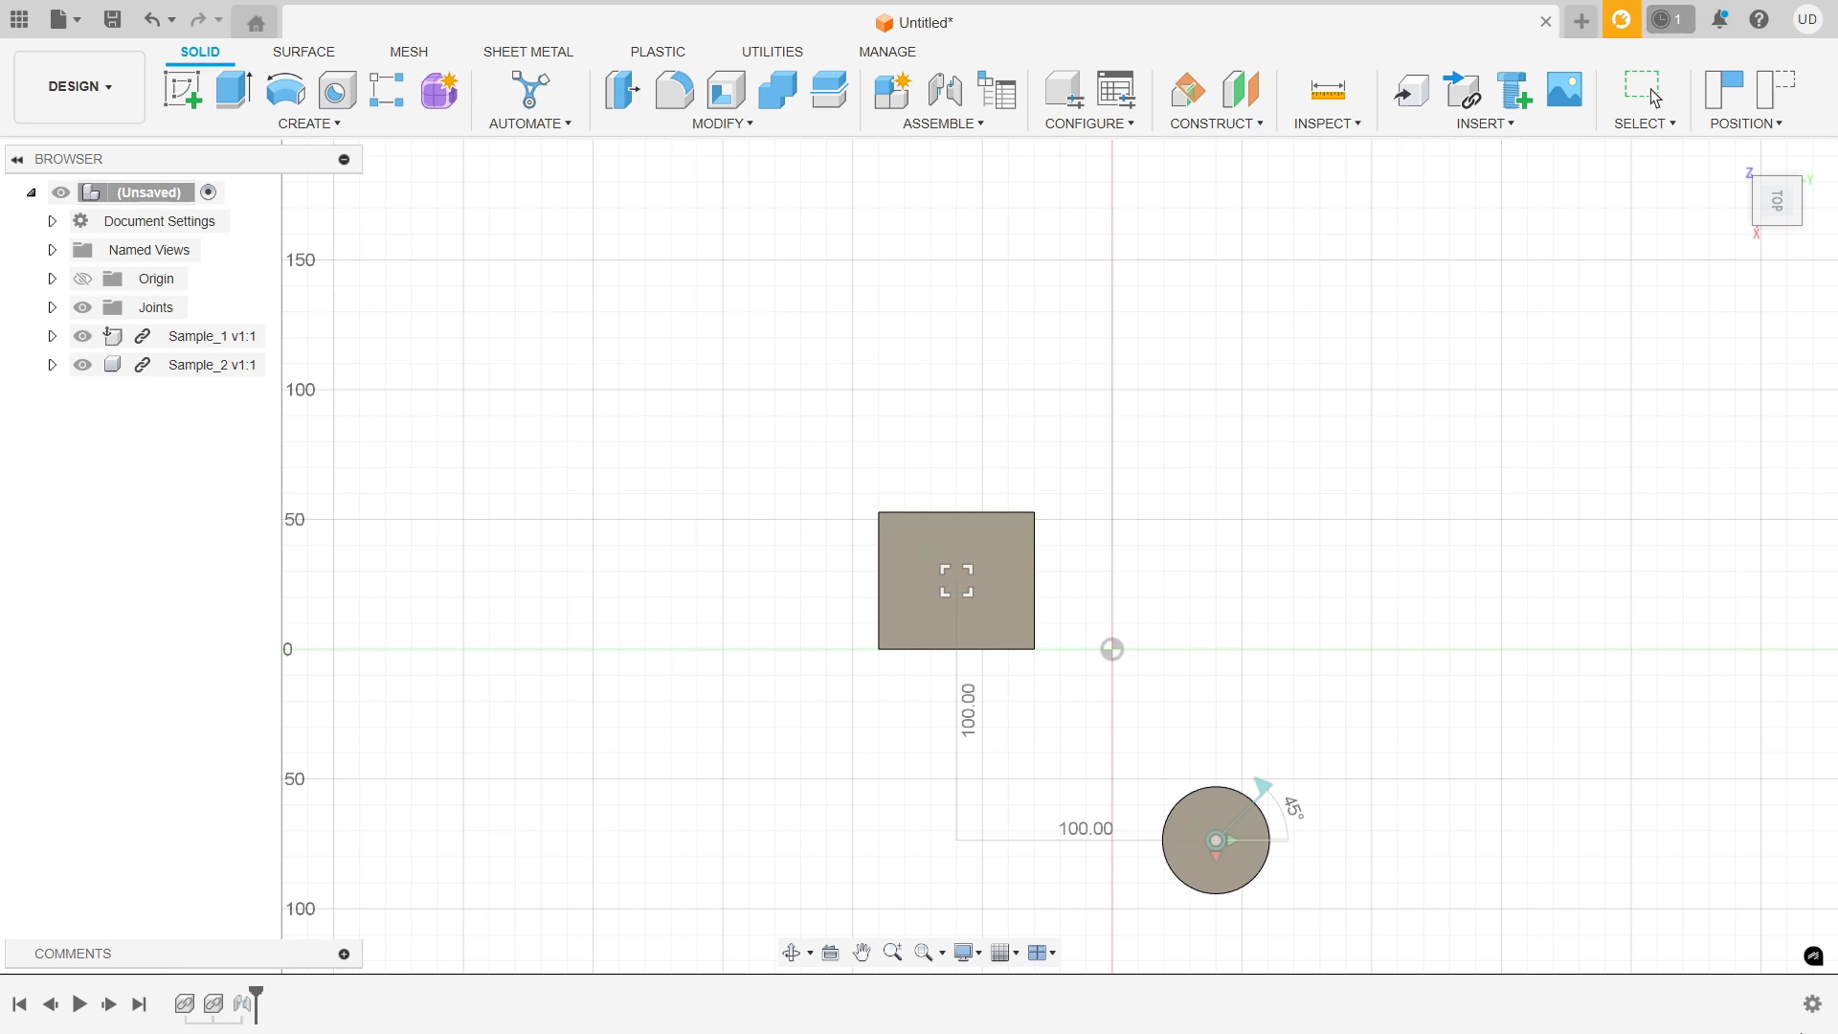
left_click_drag(1801, 1033, 1178, 685)
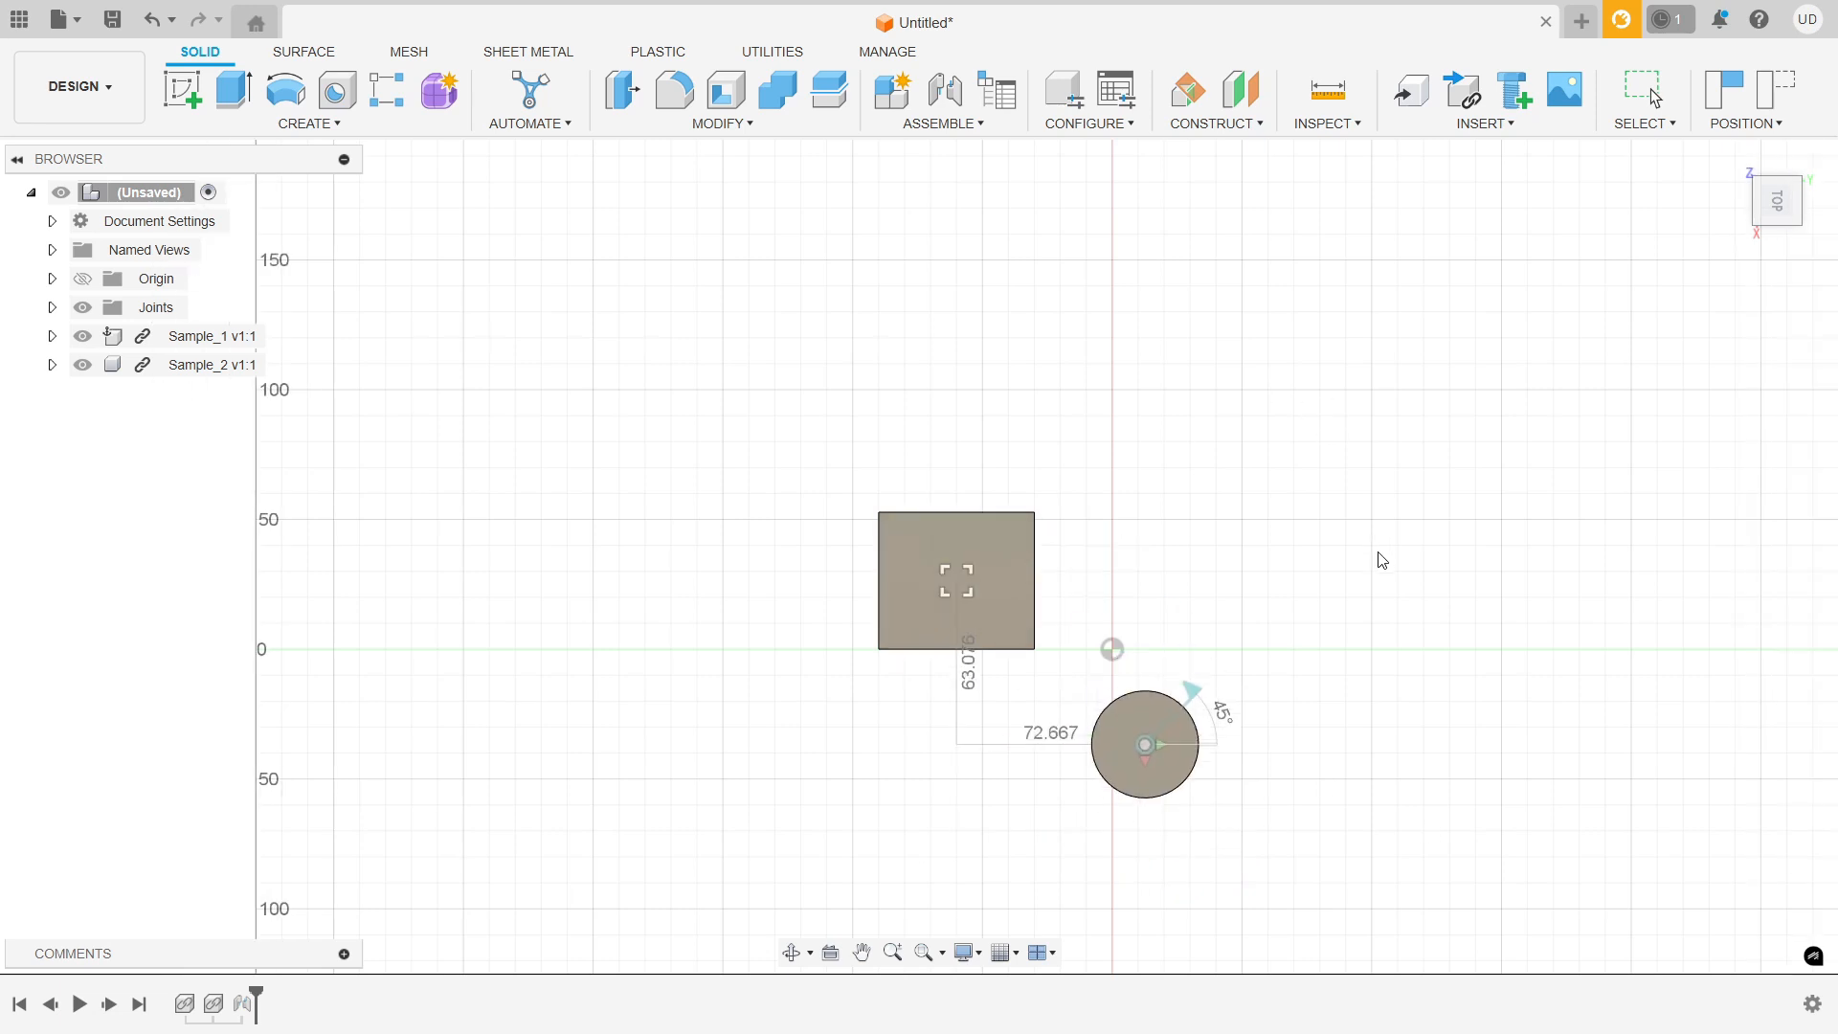
key("Escape")
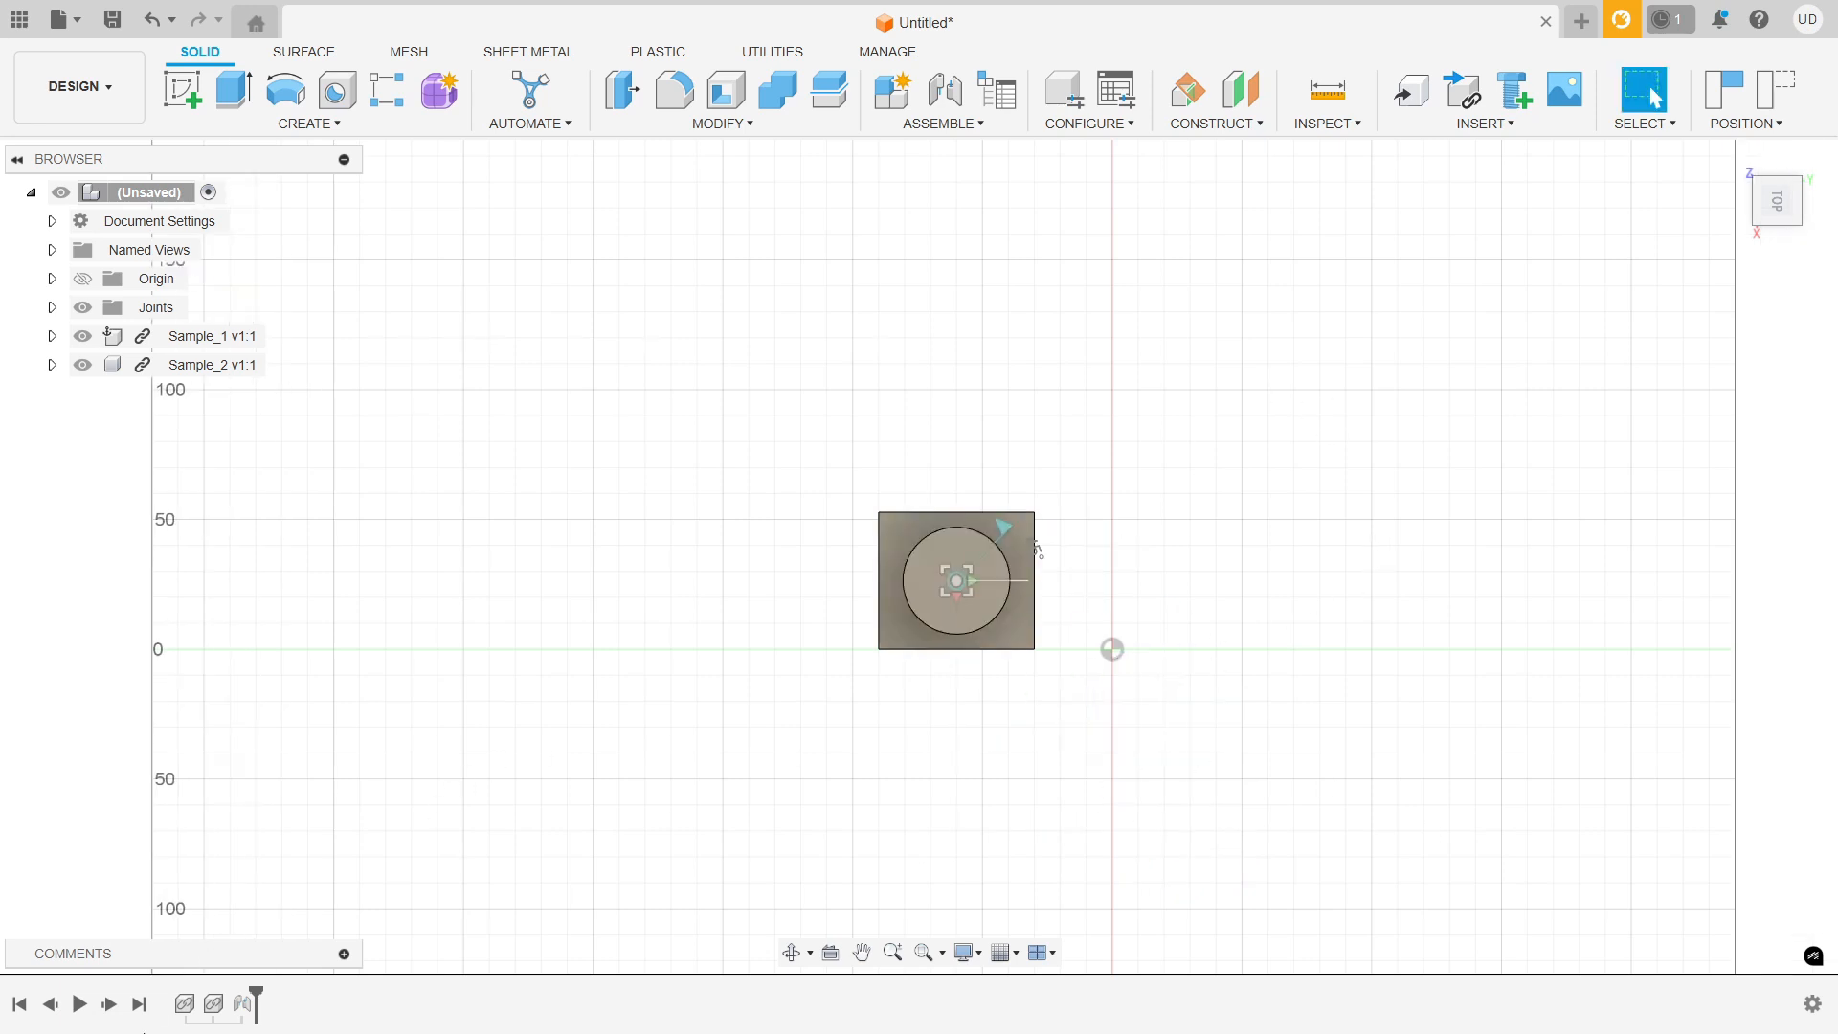
Reopen the planar joint's motion settings, flip the rotation limits to the opposite arc and flip them back.
right_click(242, 1003)
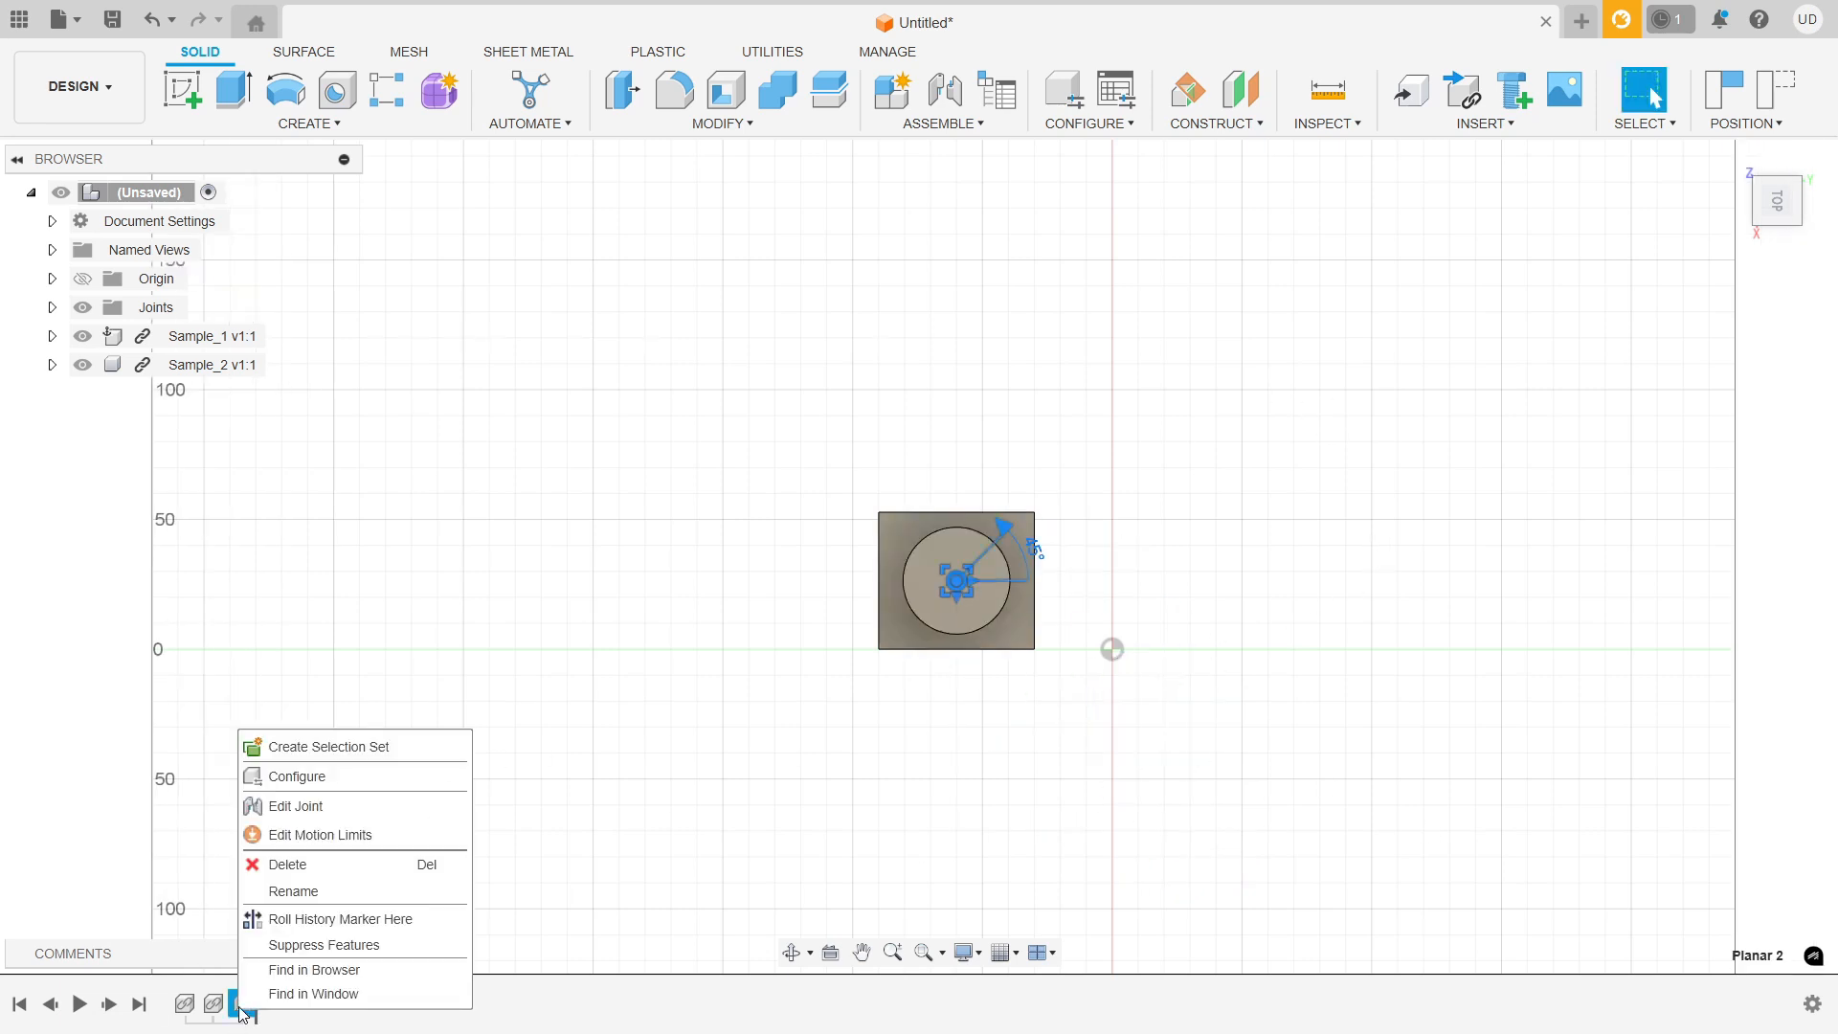
left_click(317, 808)
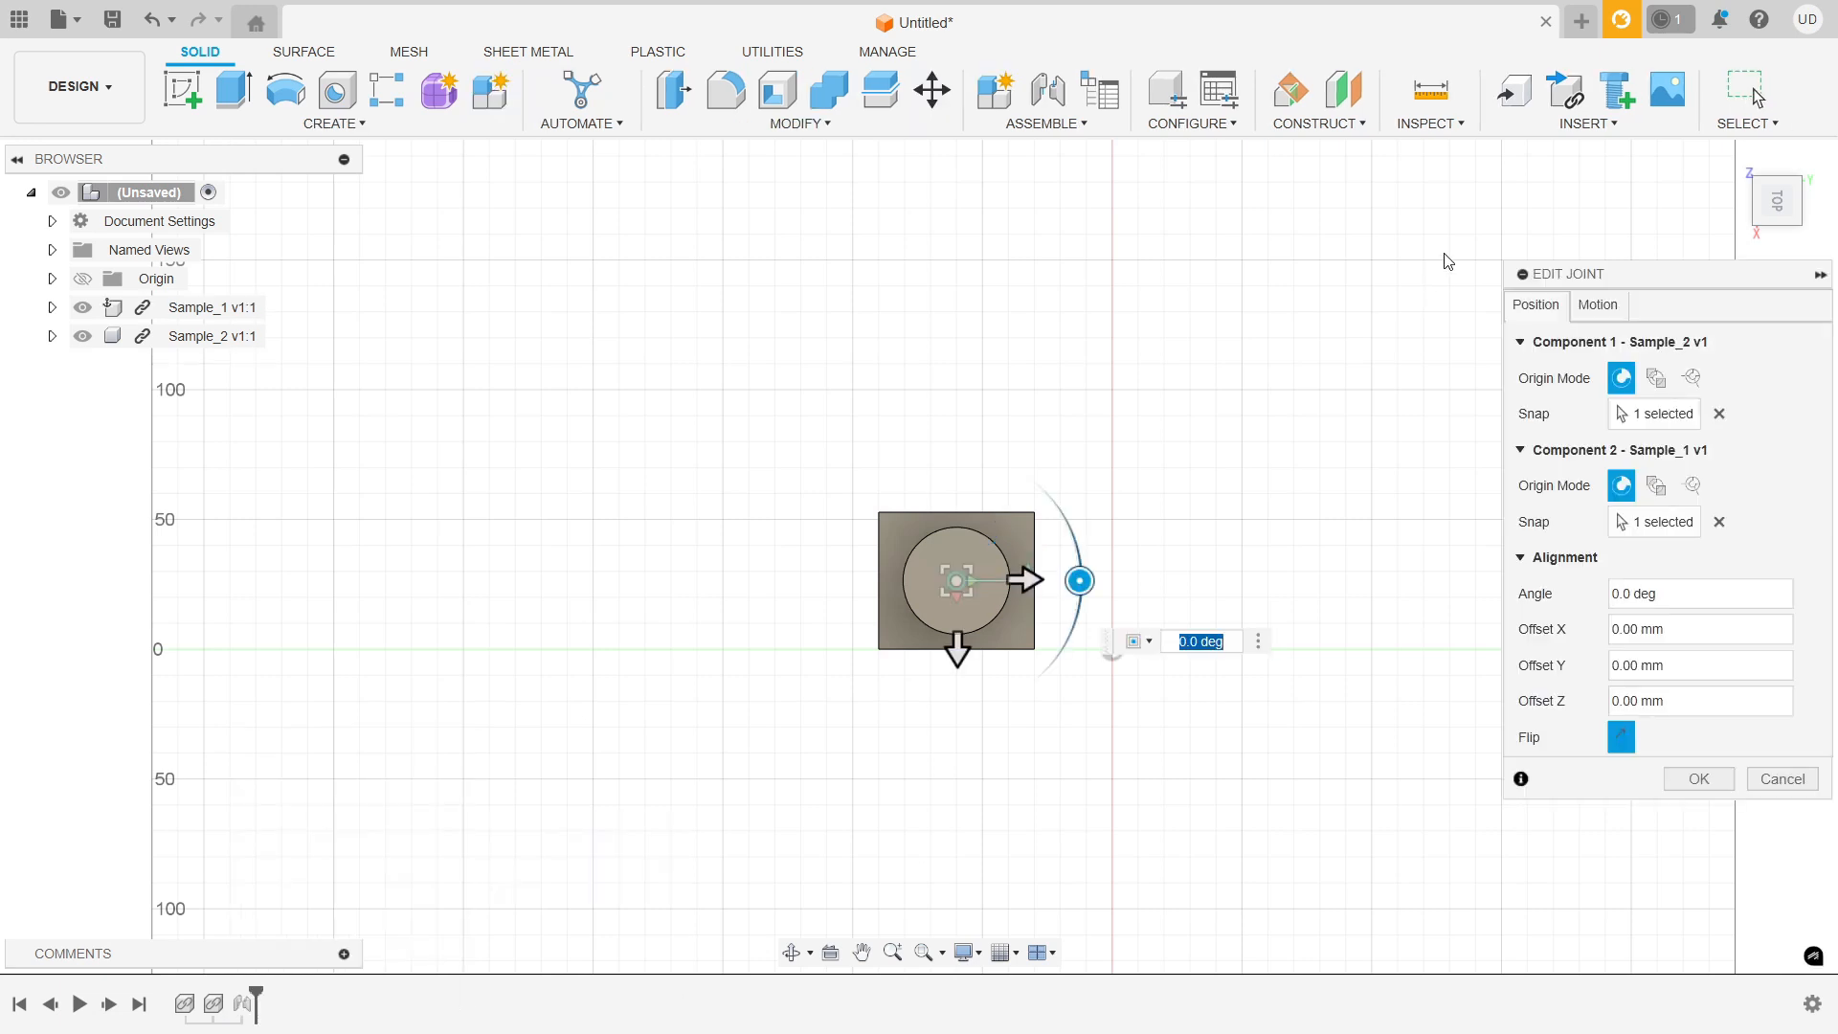
left_click(1598, 304)
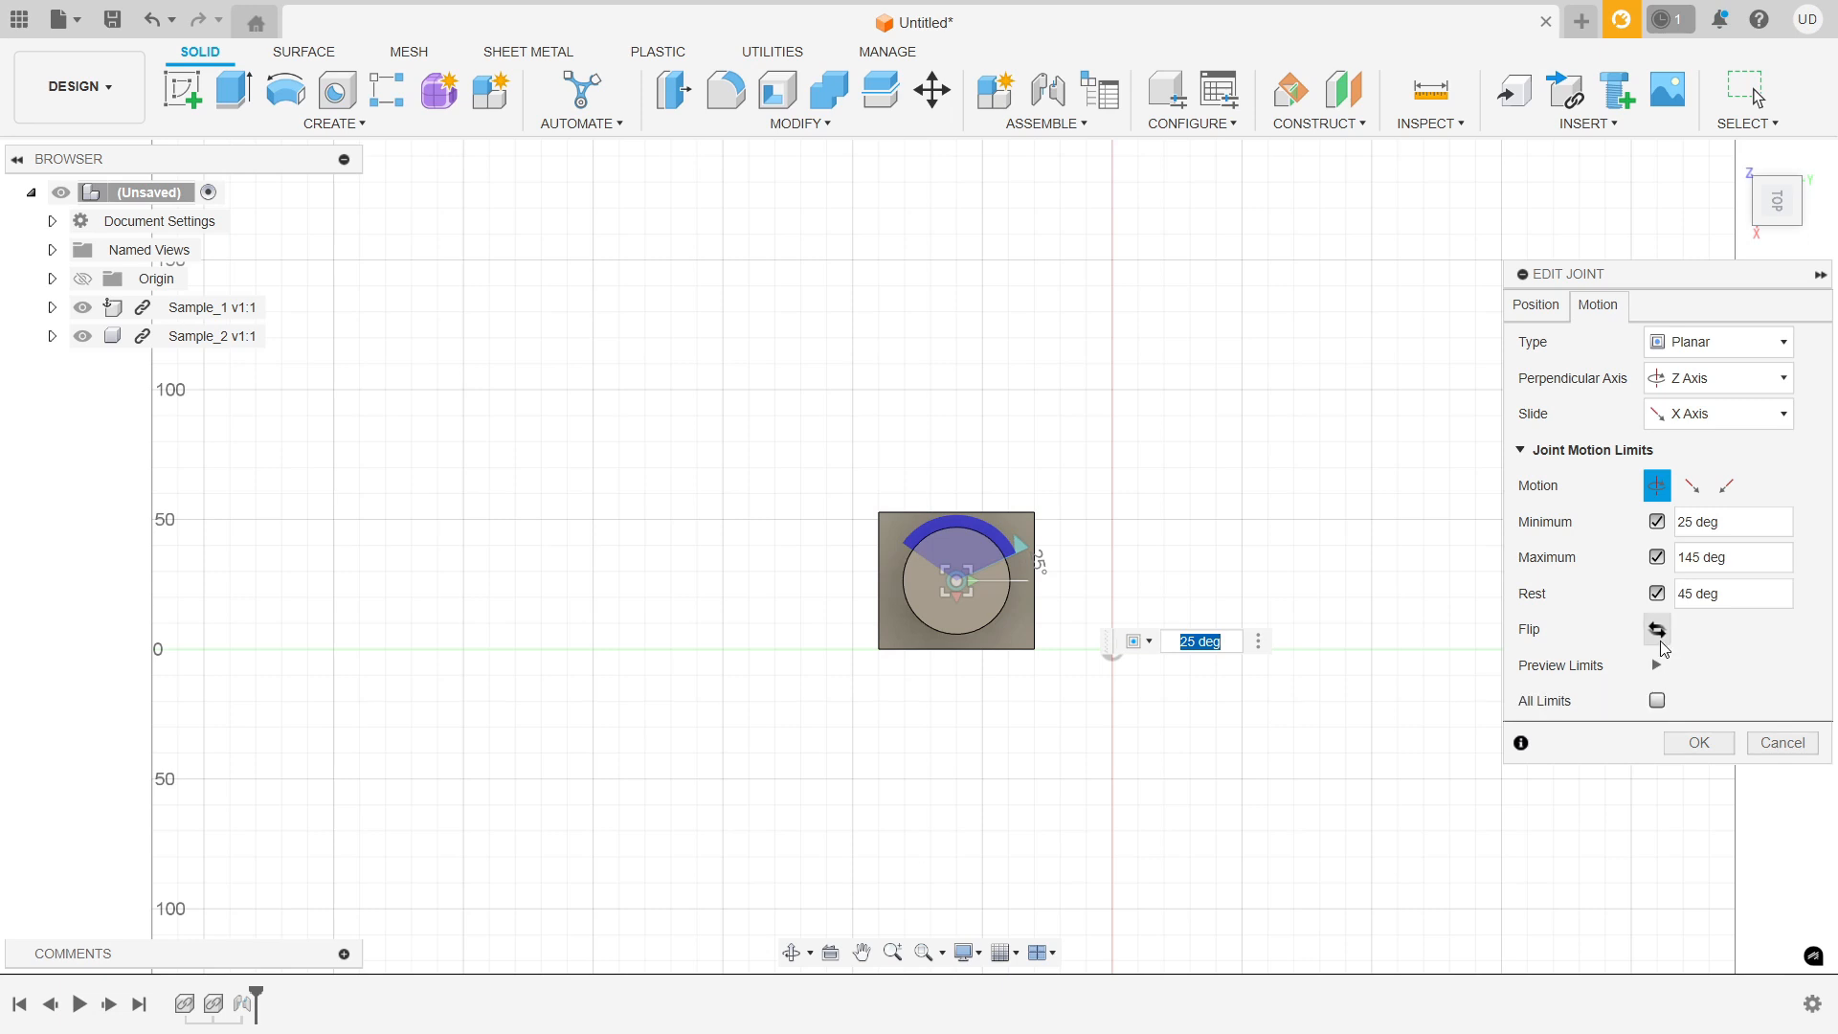
left_click(1659, 642)
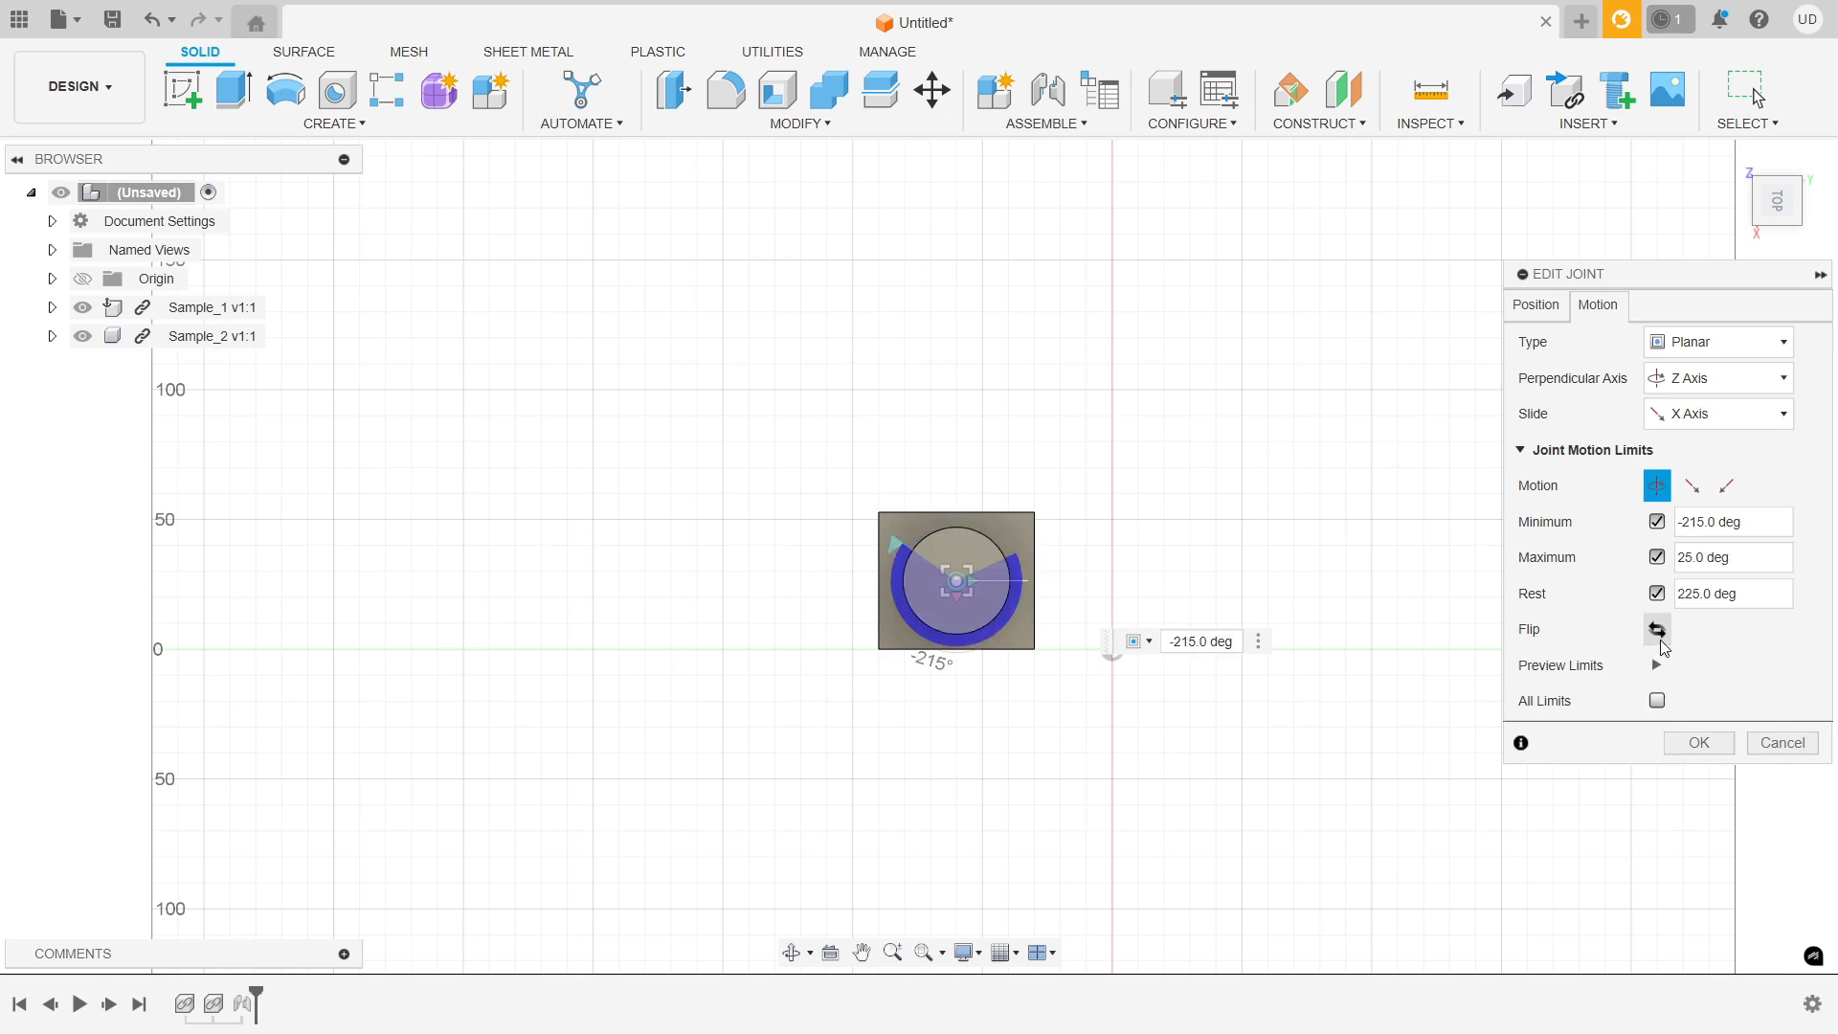
left_click(1659, 633)
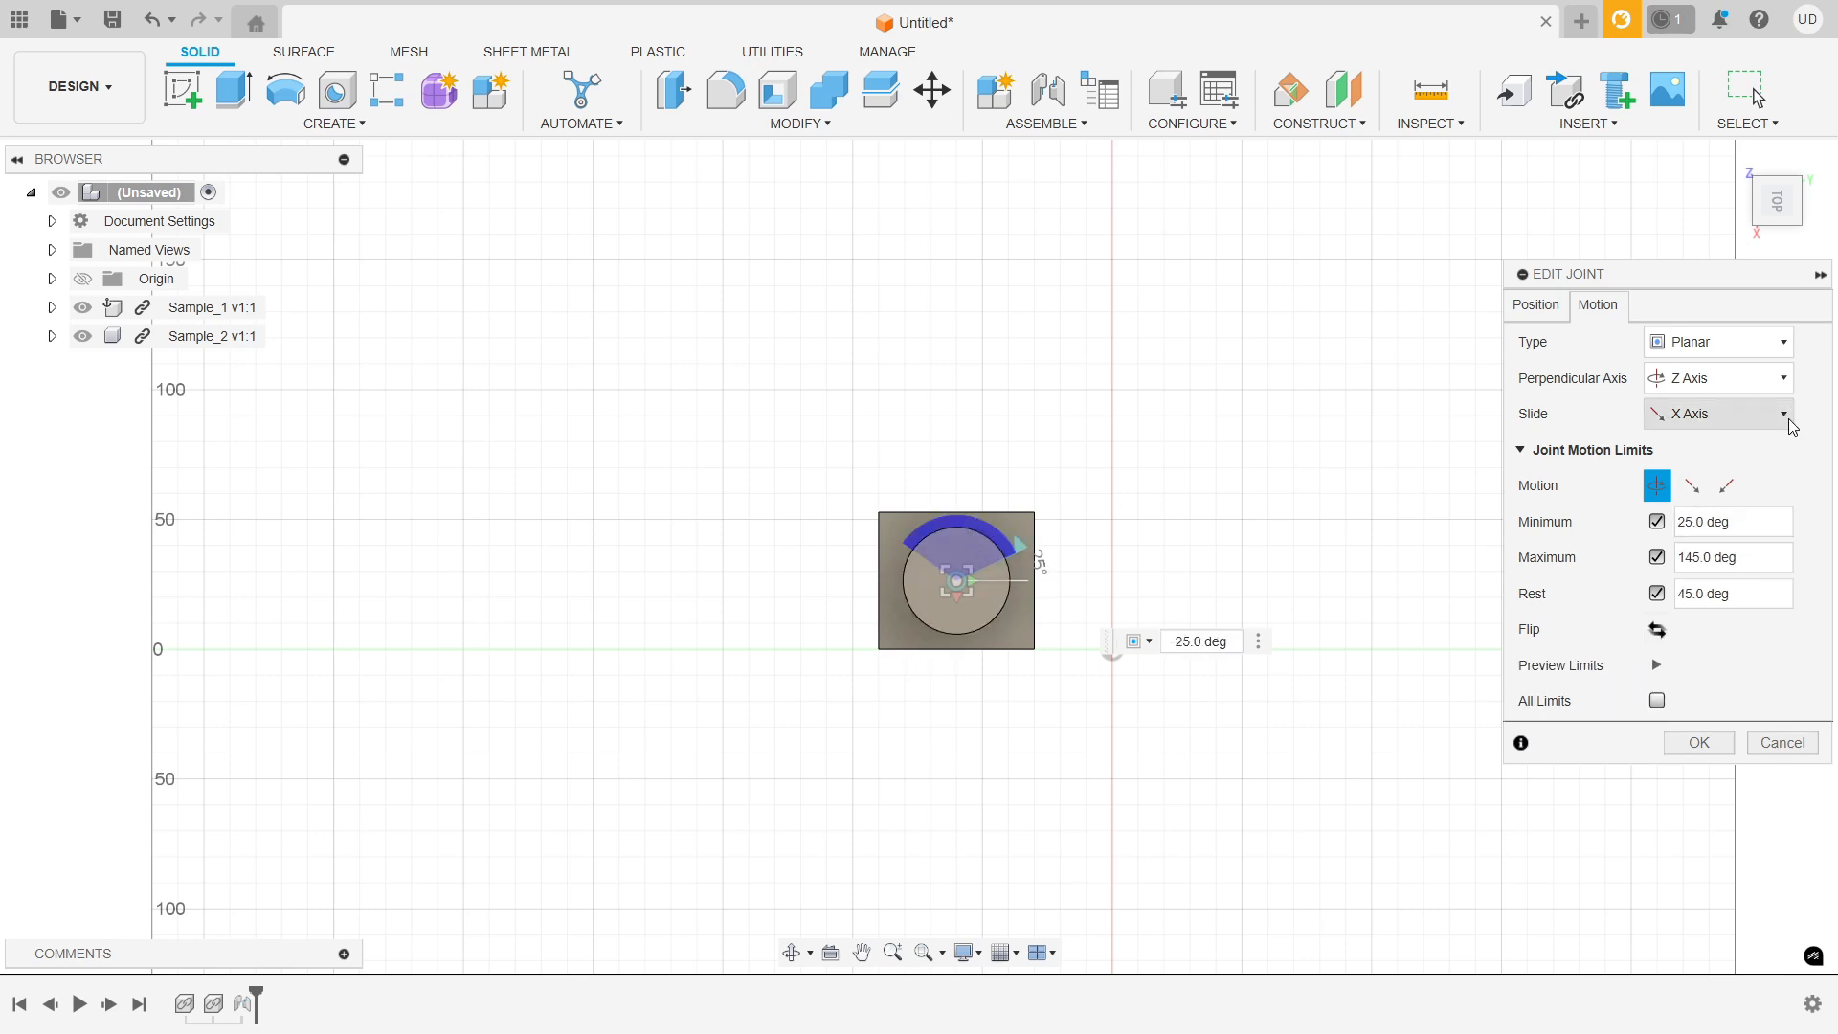
Preview the Slide 1 motion limits and set the Slide 1 maximum to -100 mm.
left_click(1691, 486)
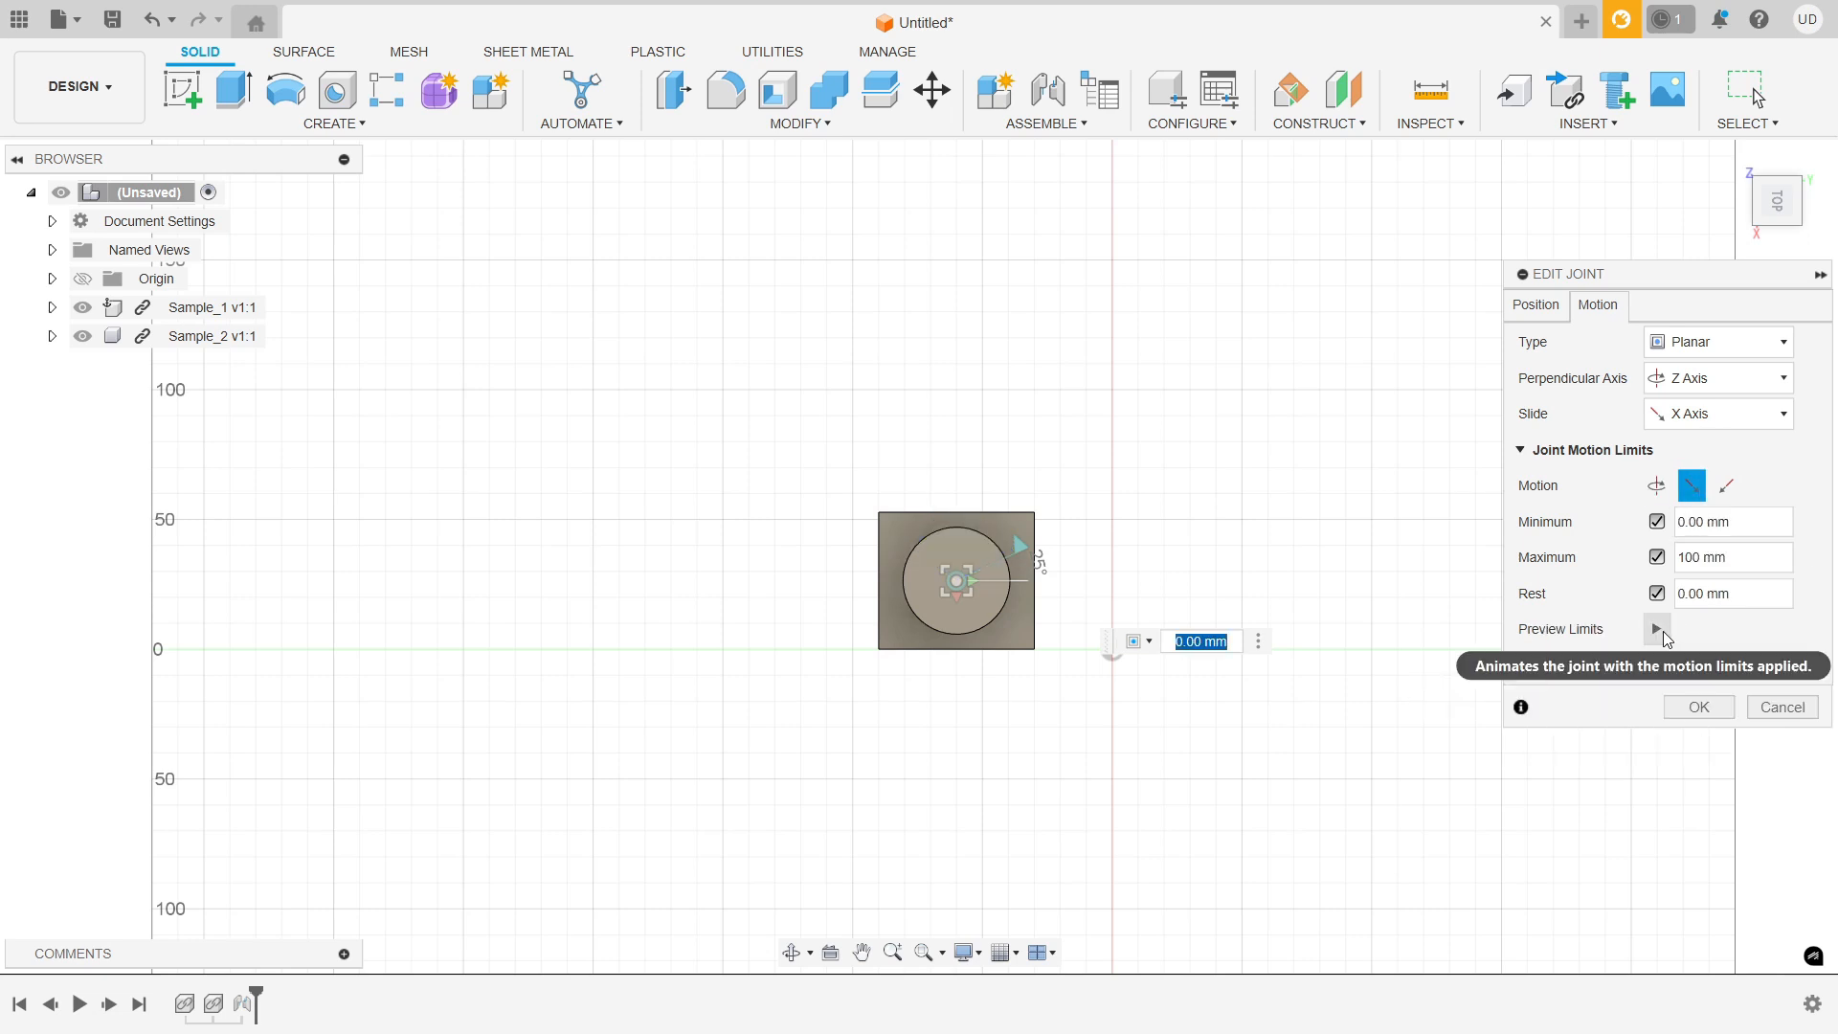
left_click(1662, 630)
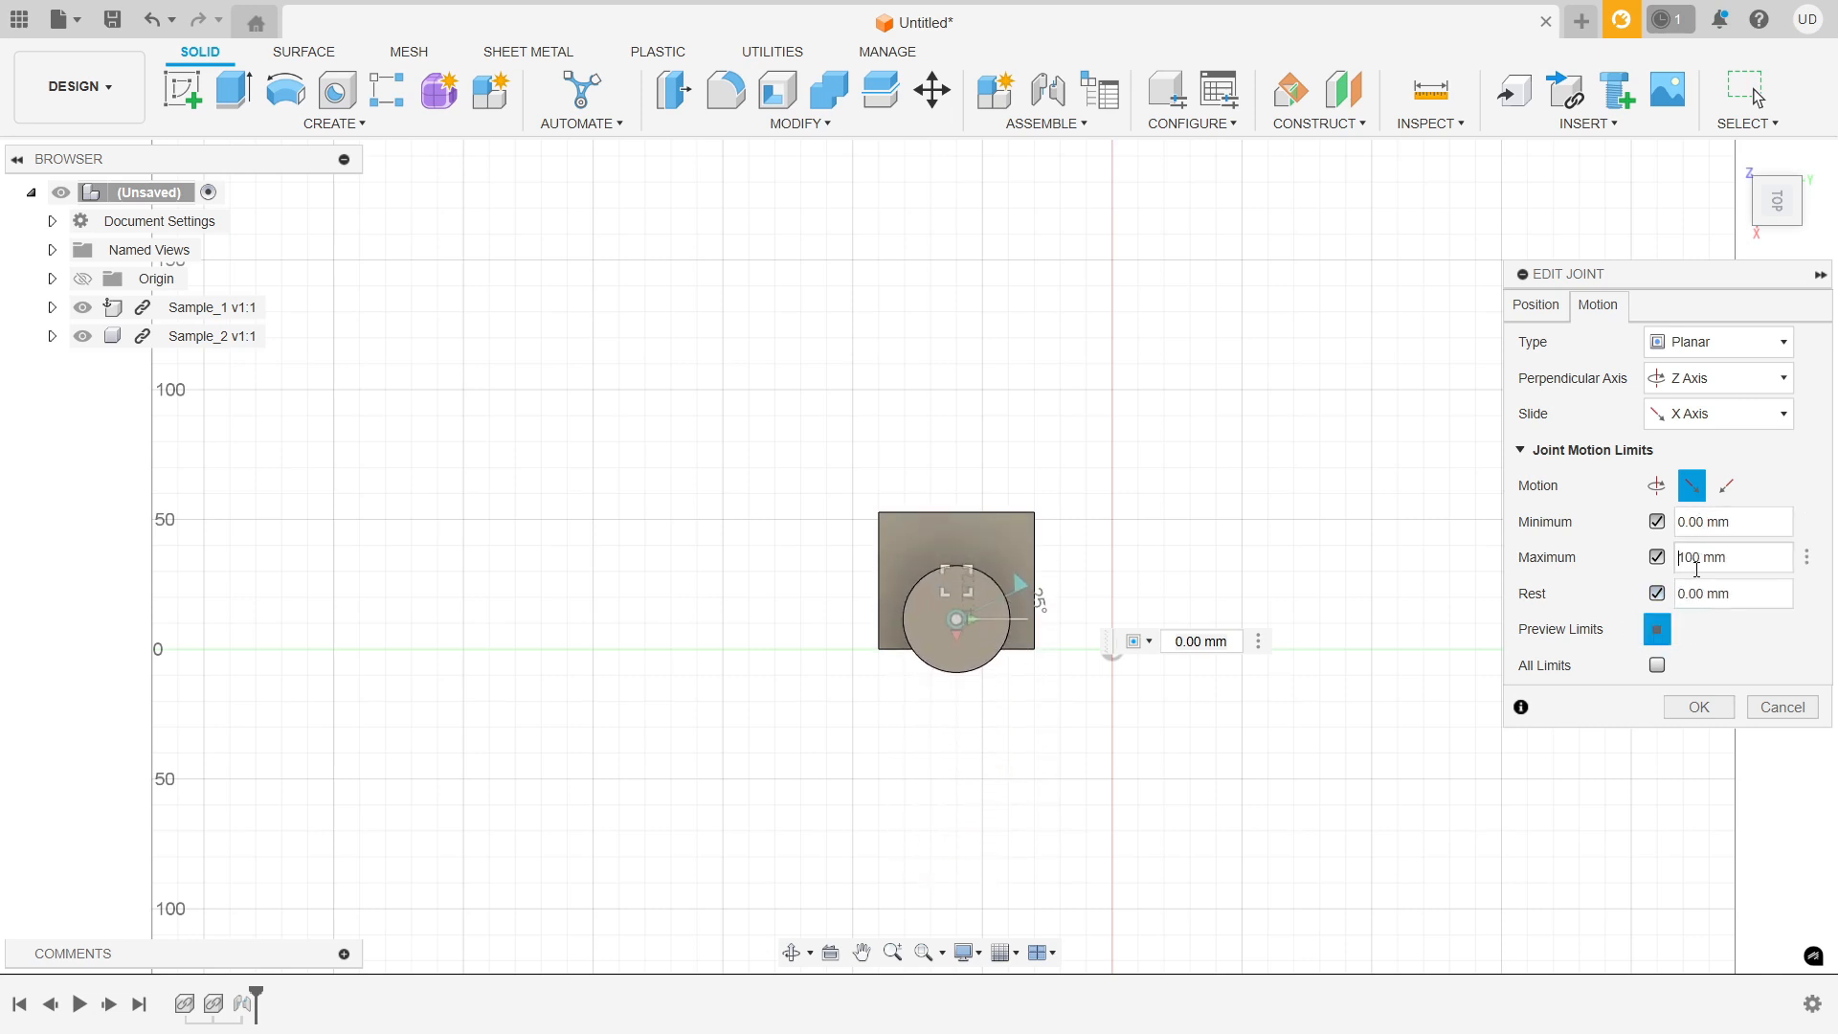
type("-")
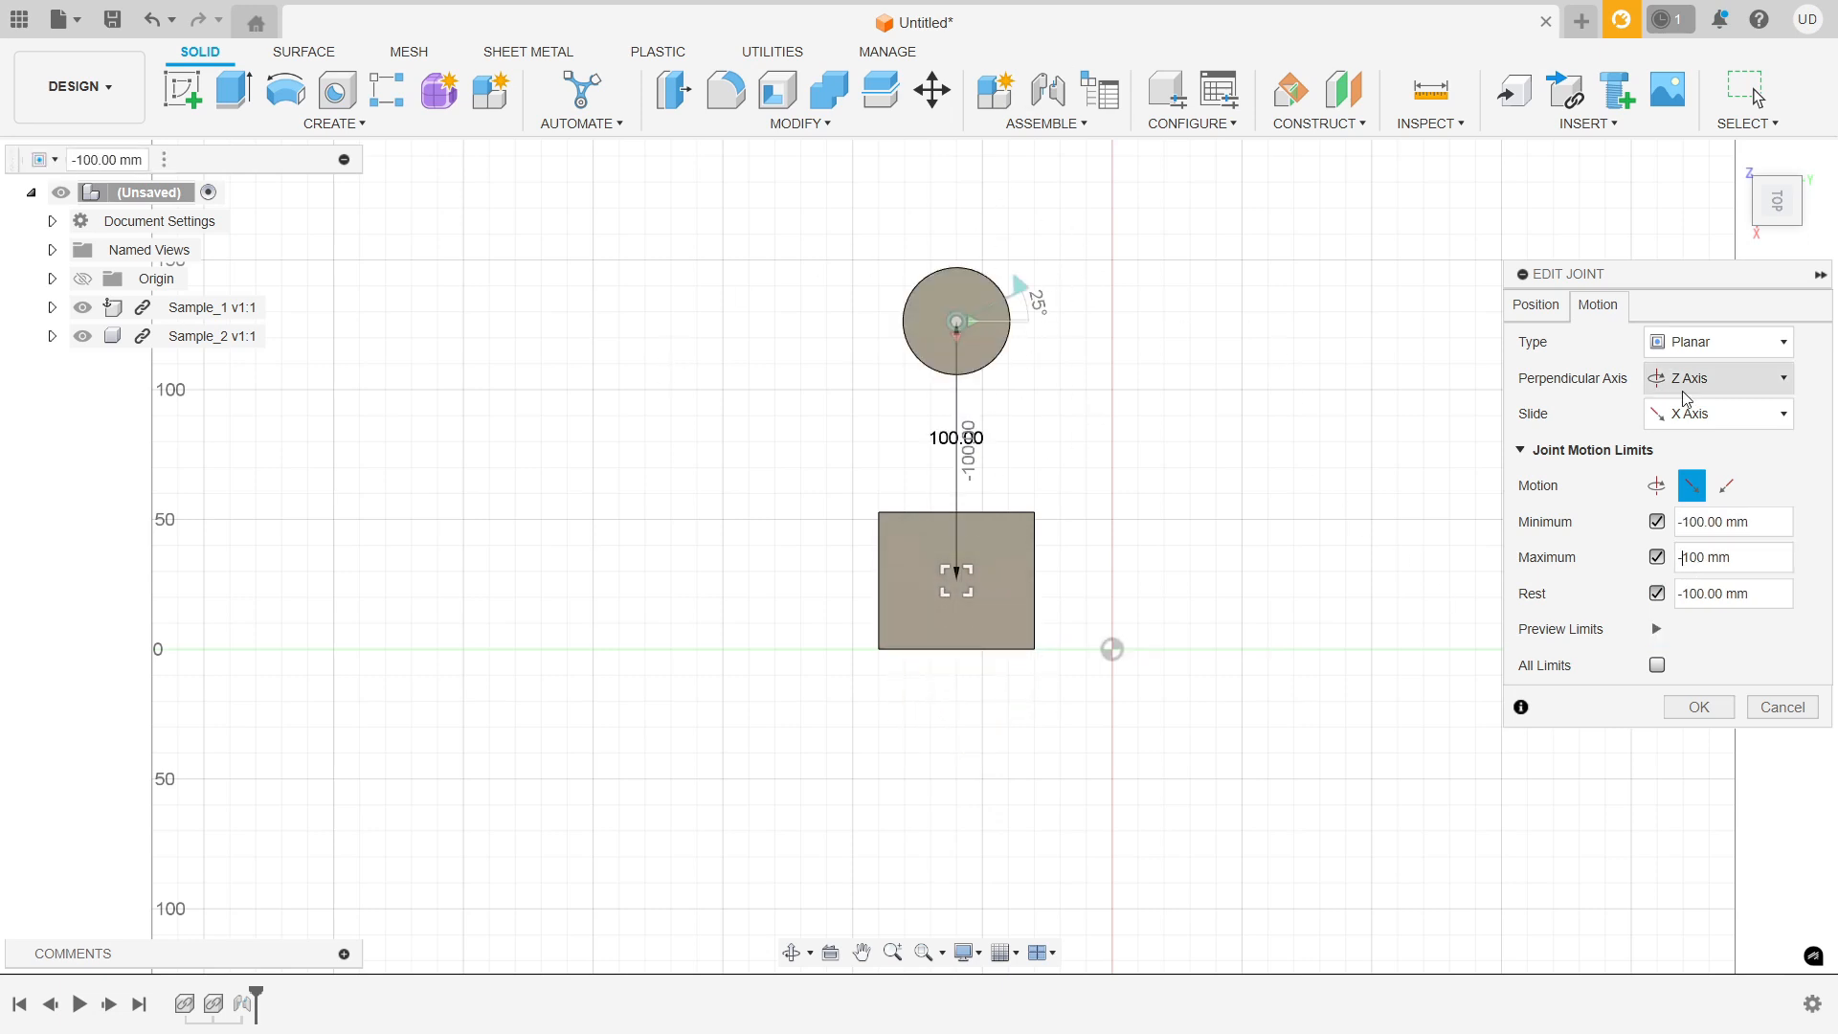
Set the second slide's maximum to -100 mm and accept the joint edit.
left_click(1728, 483)
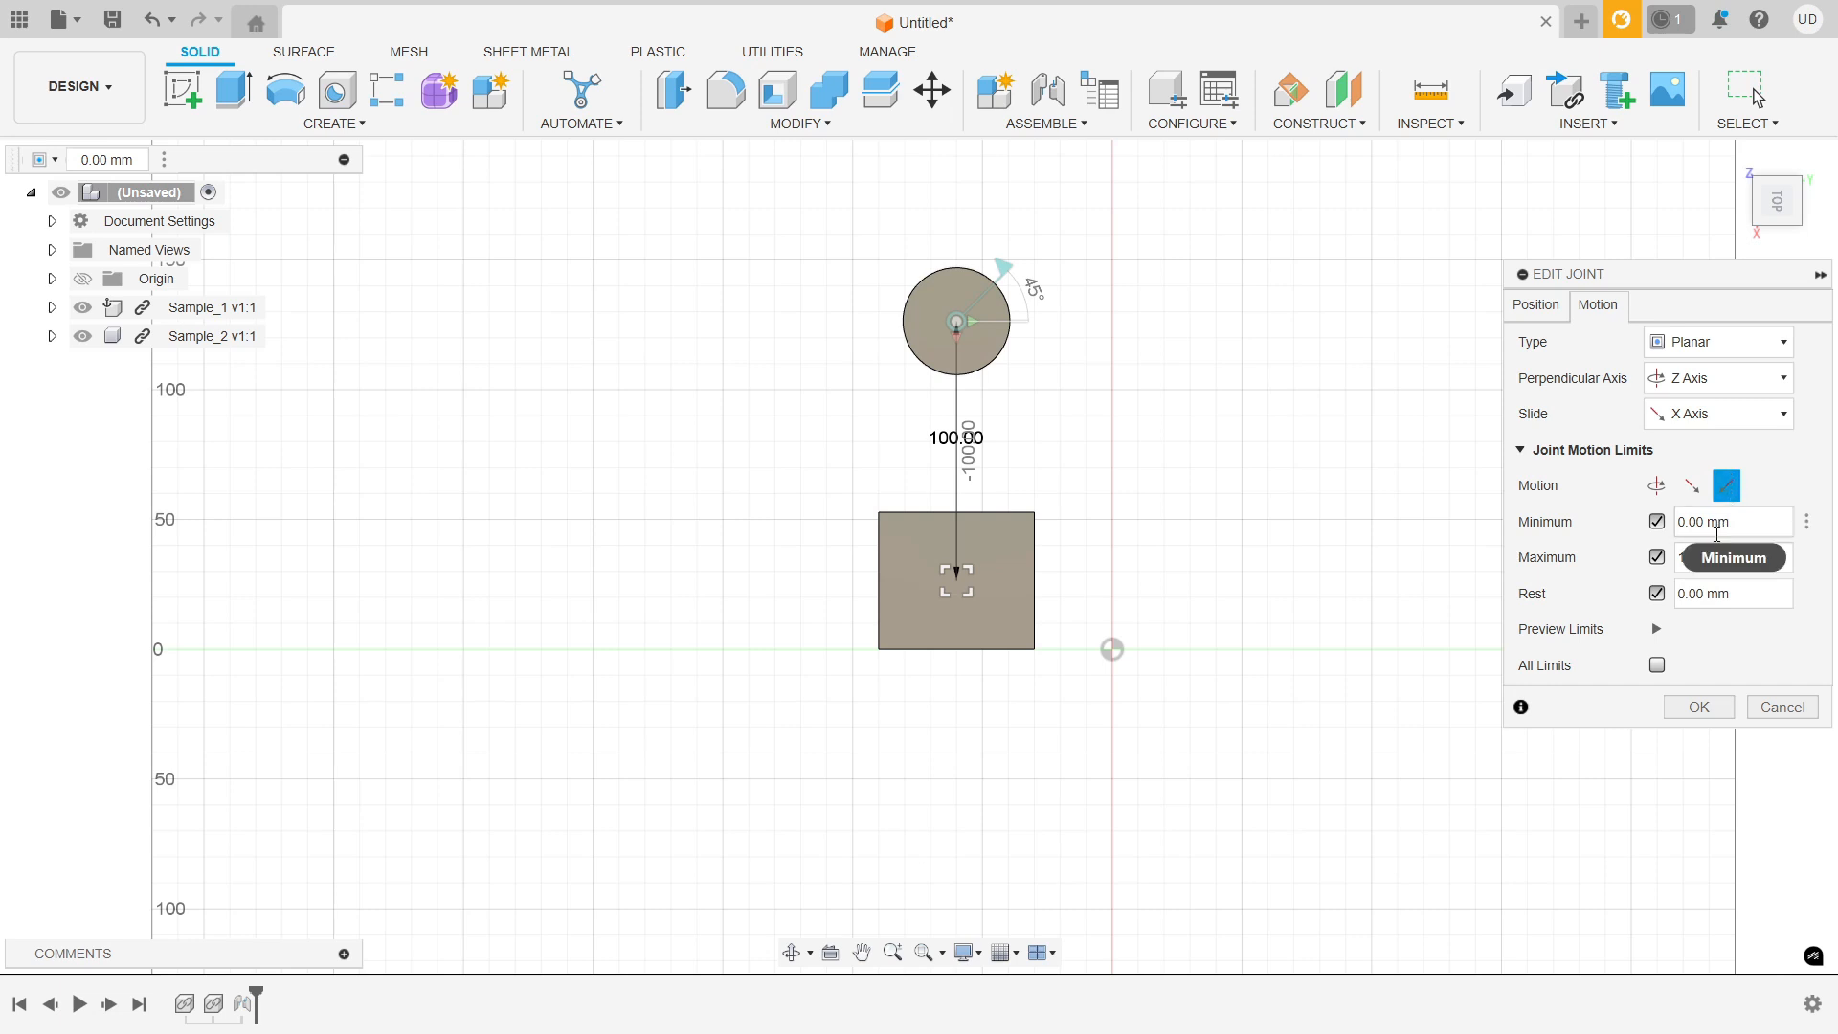
left_click(1677, 564)
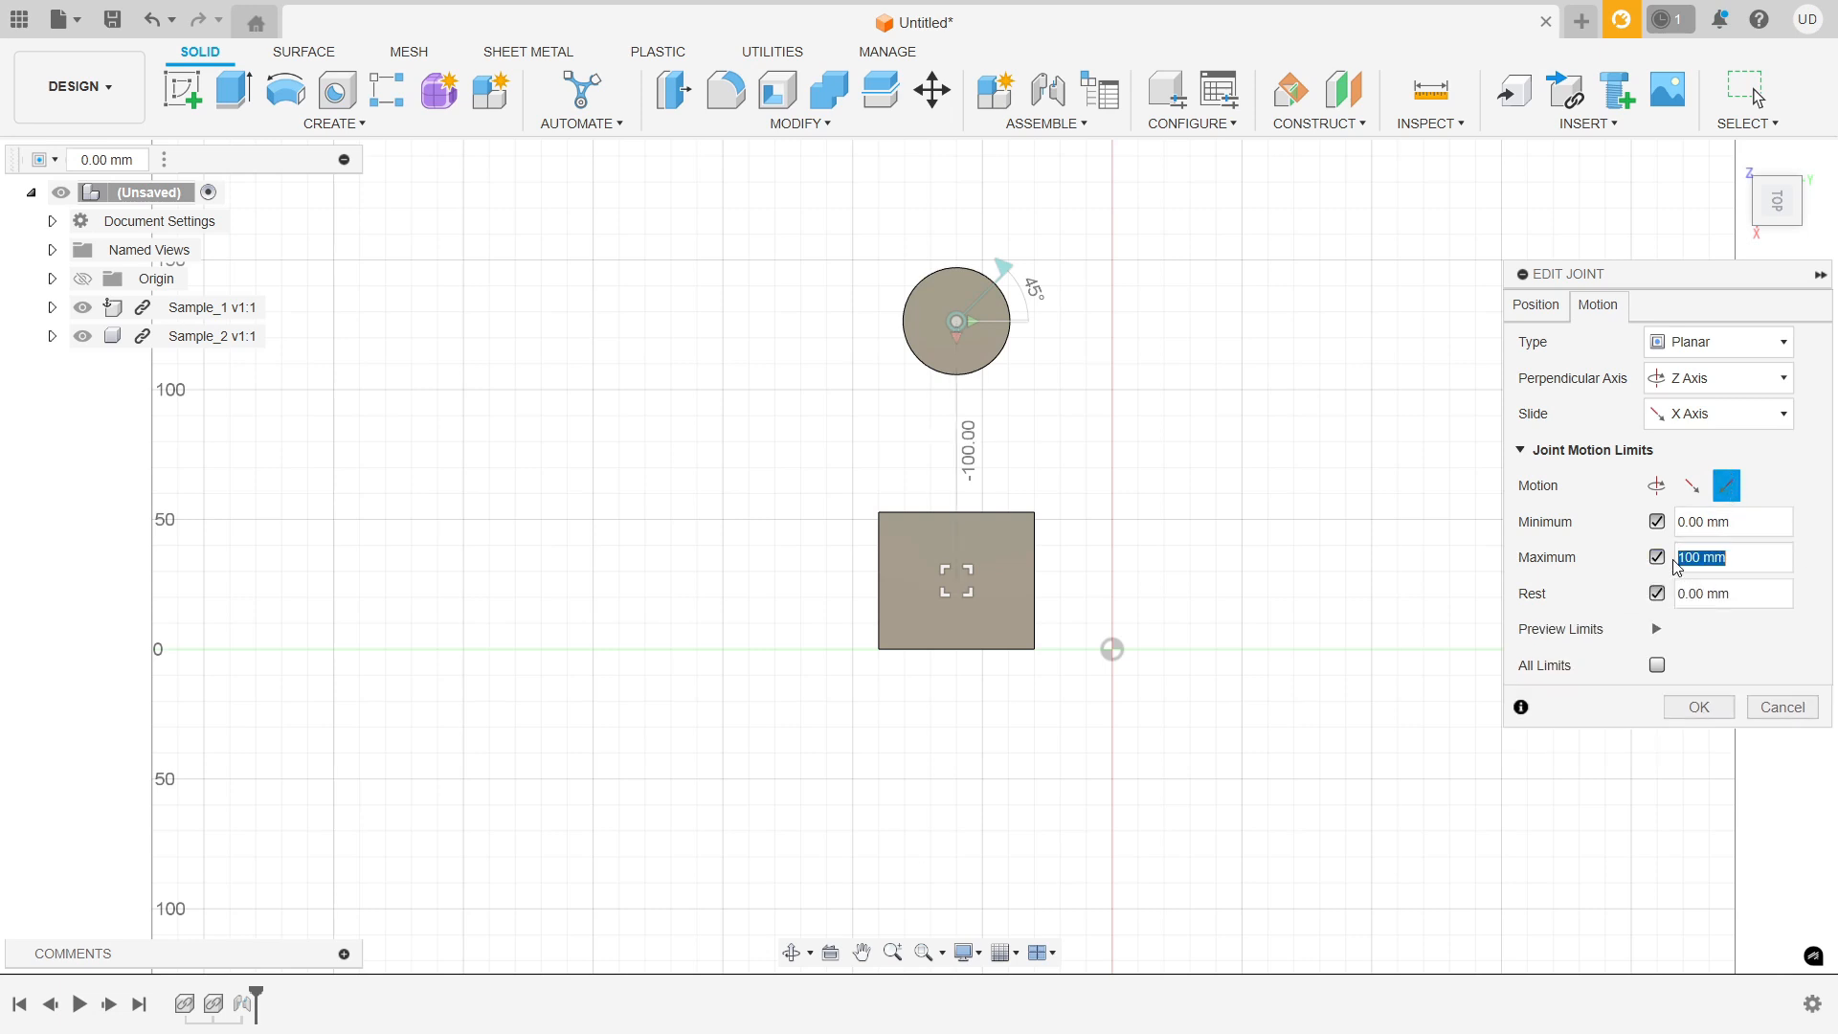
left_click(1677, 561)
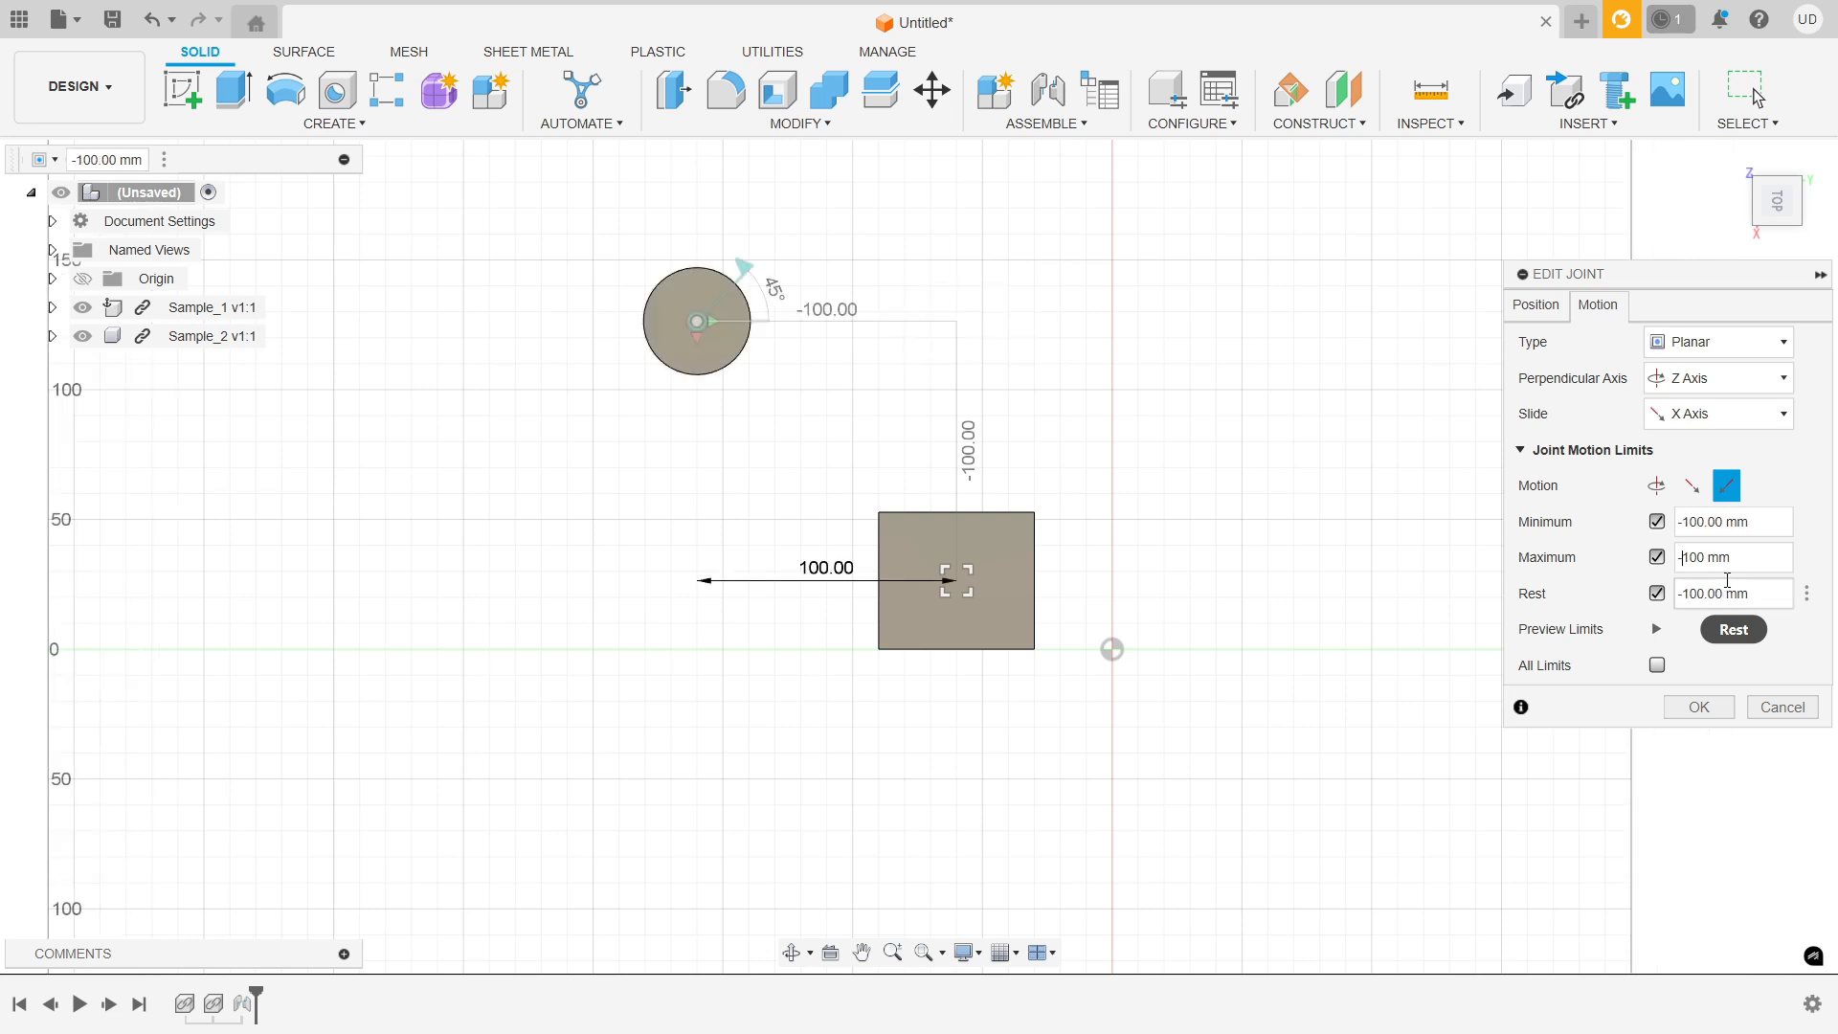
left_click(1697, 709)
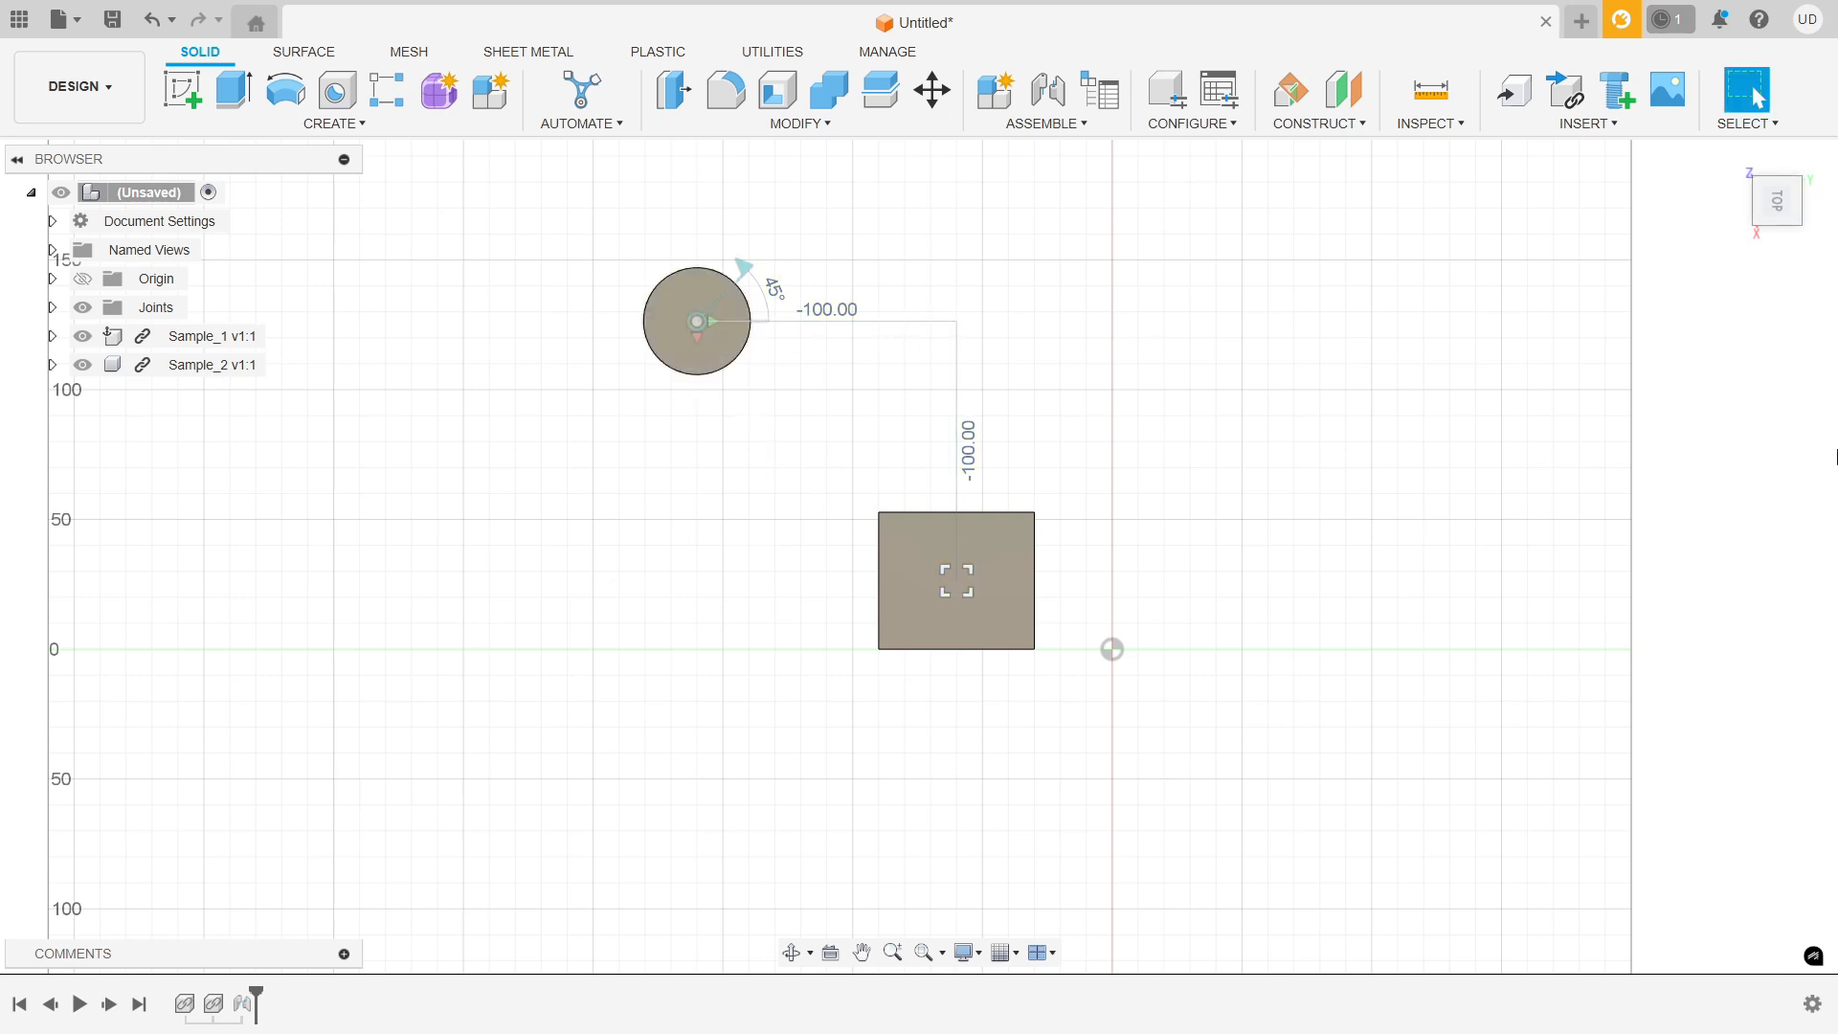
Reopen the planar joint's motion settings in the home view and set the Slide 1 minimum to 0 mm.
left_click(1733, 156)
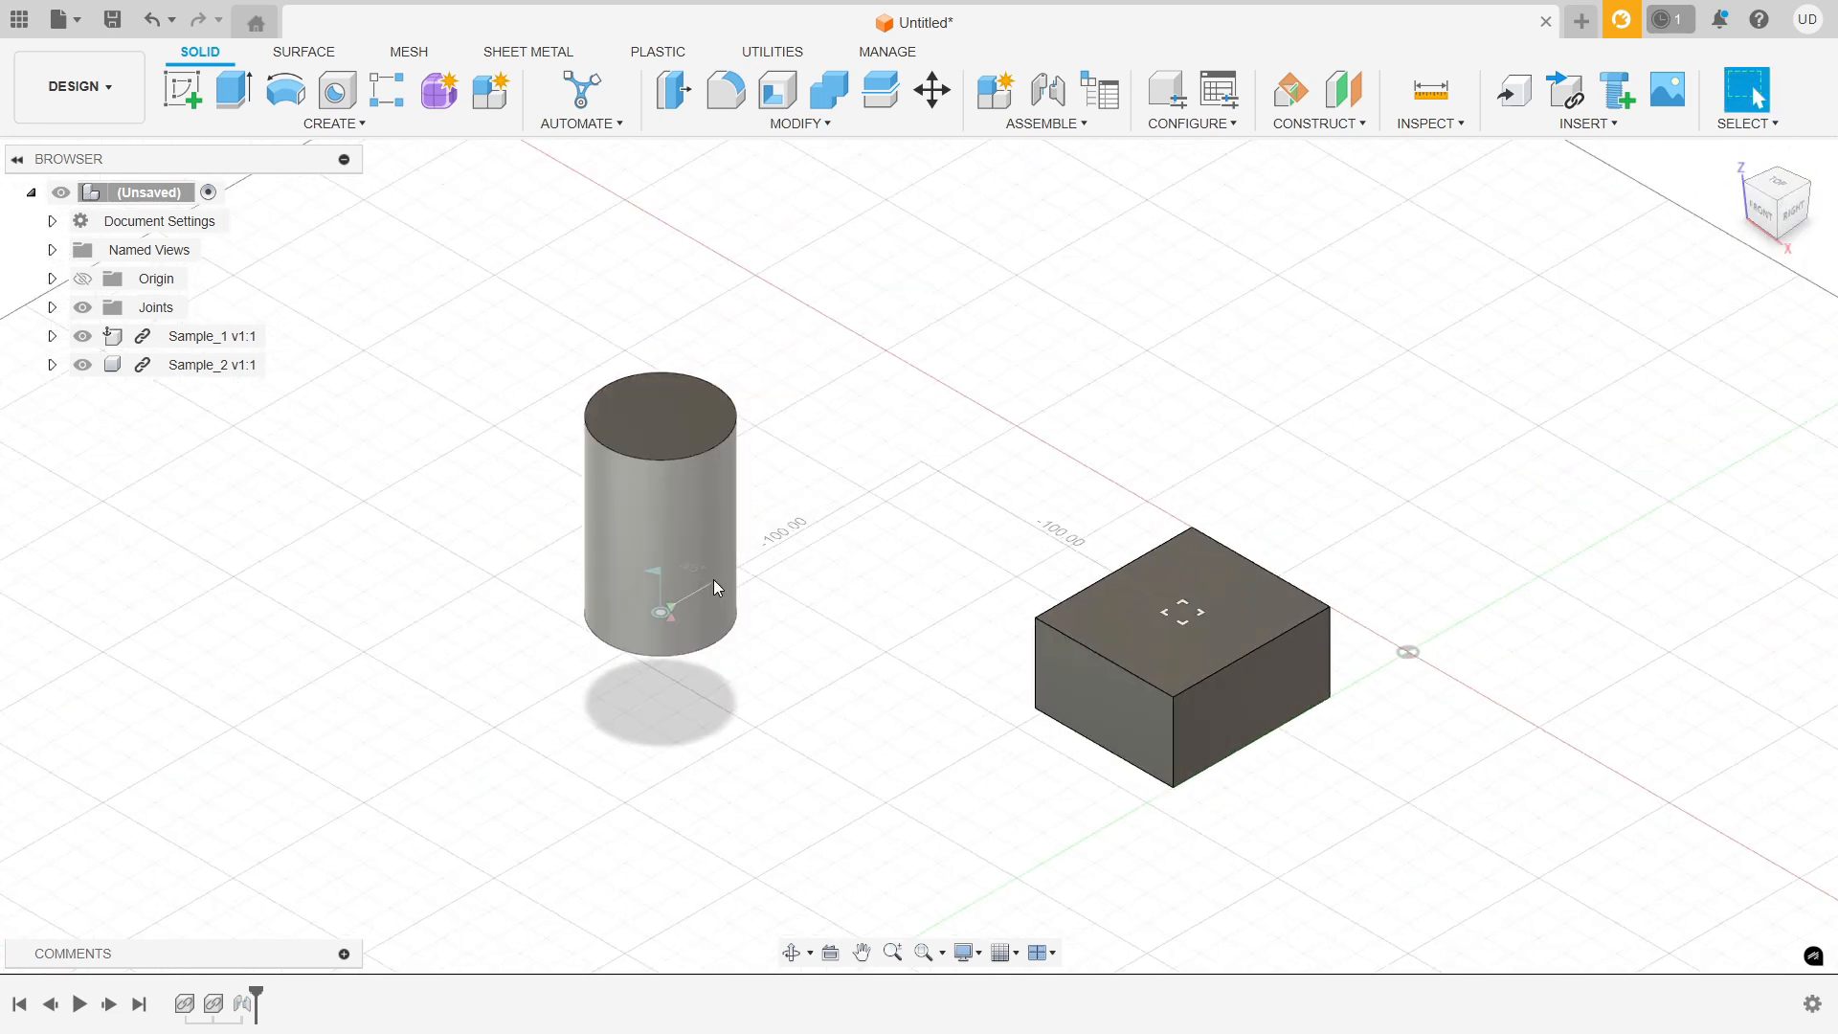
right_click(251, 1001)
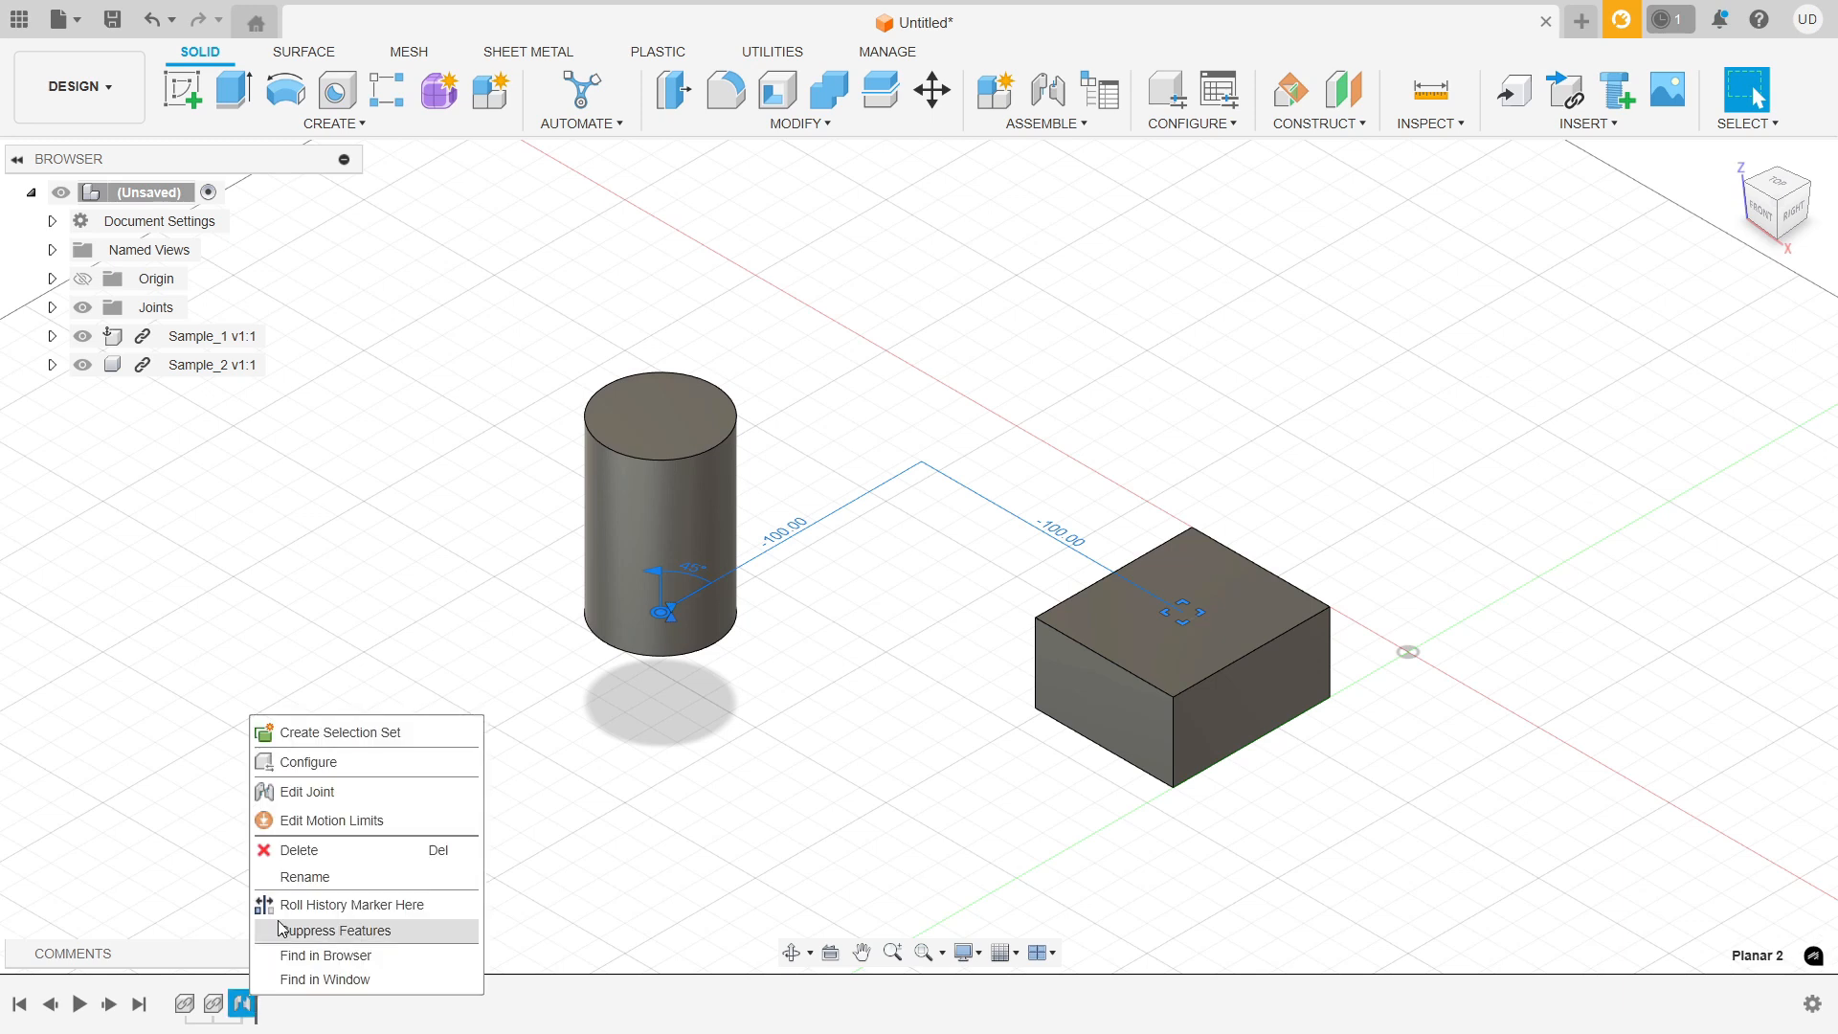
left_click(302, 797)
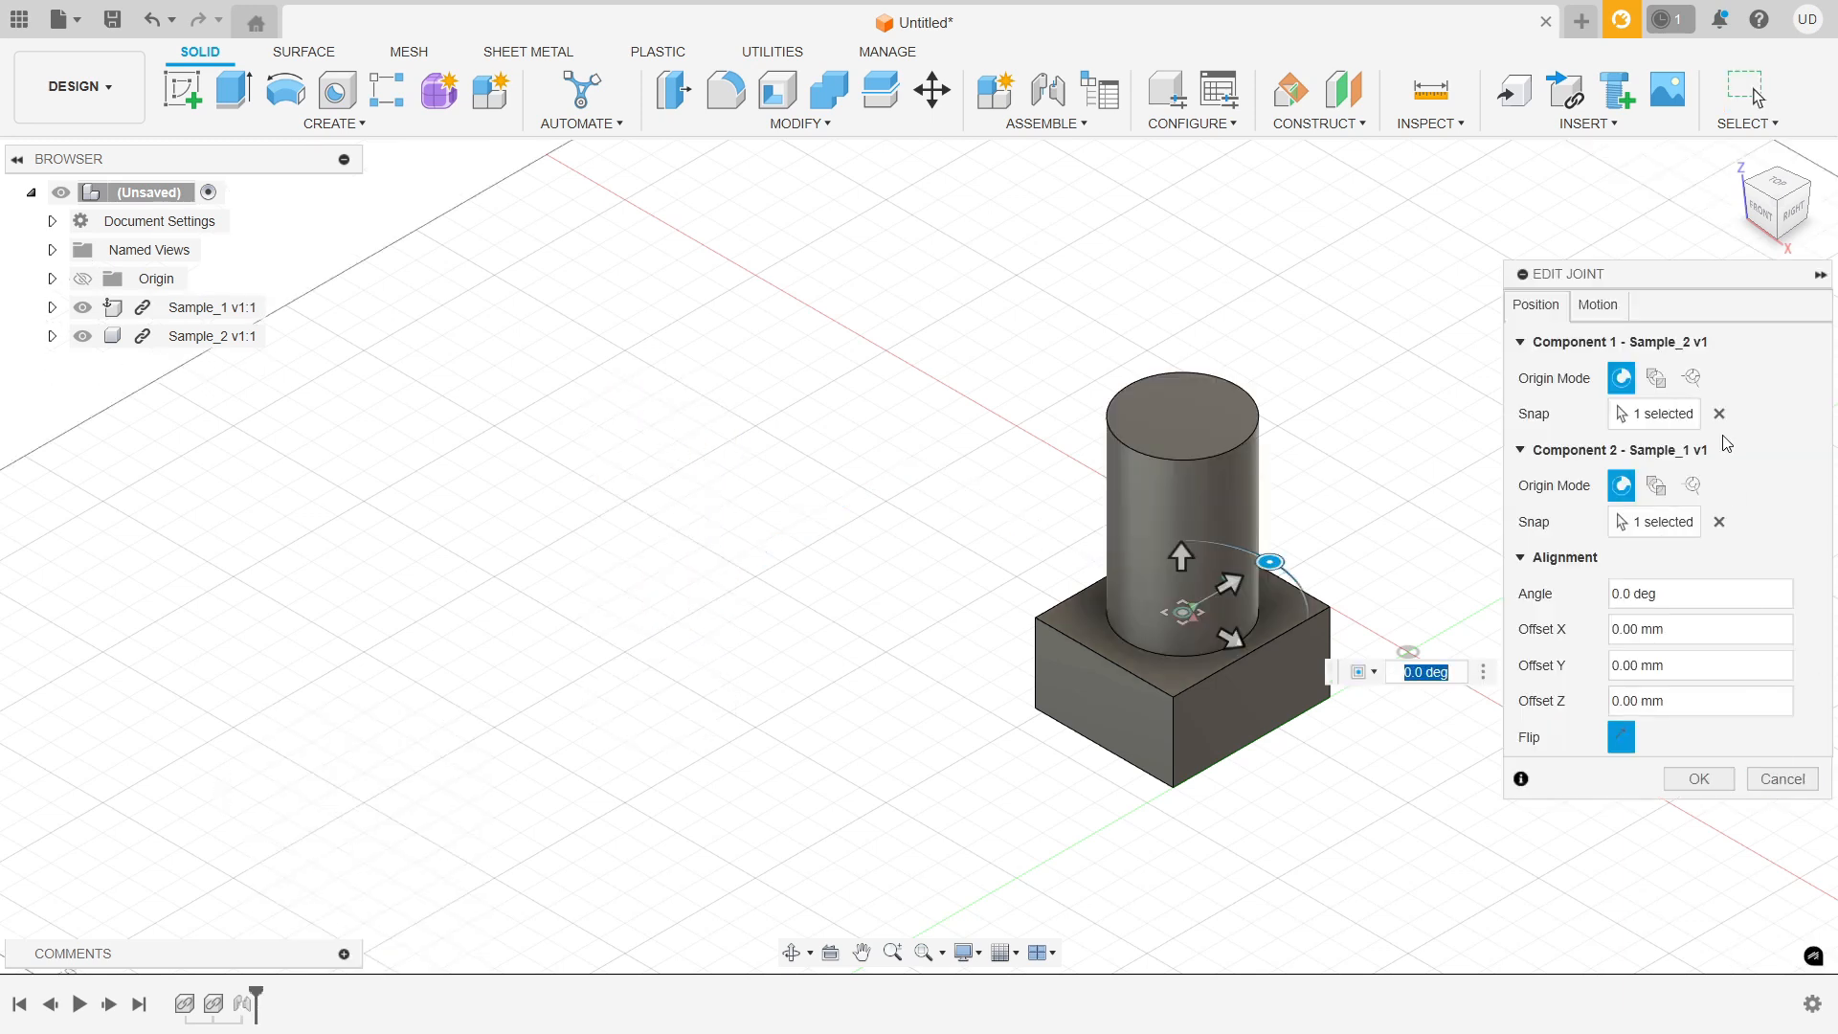
left_click(1614, 307)
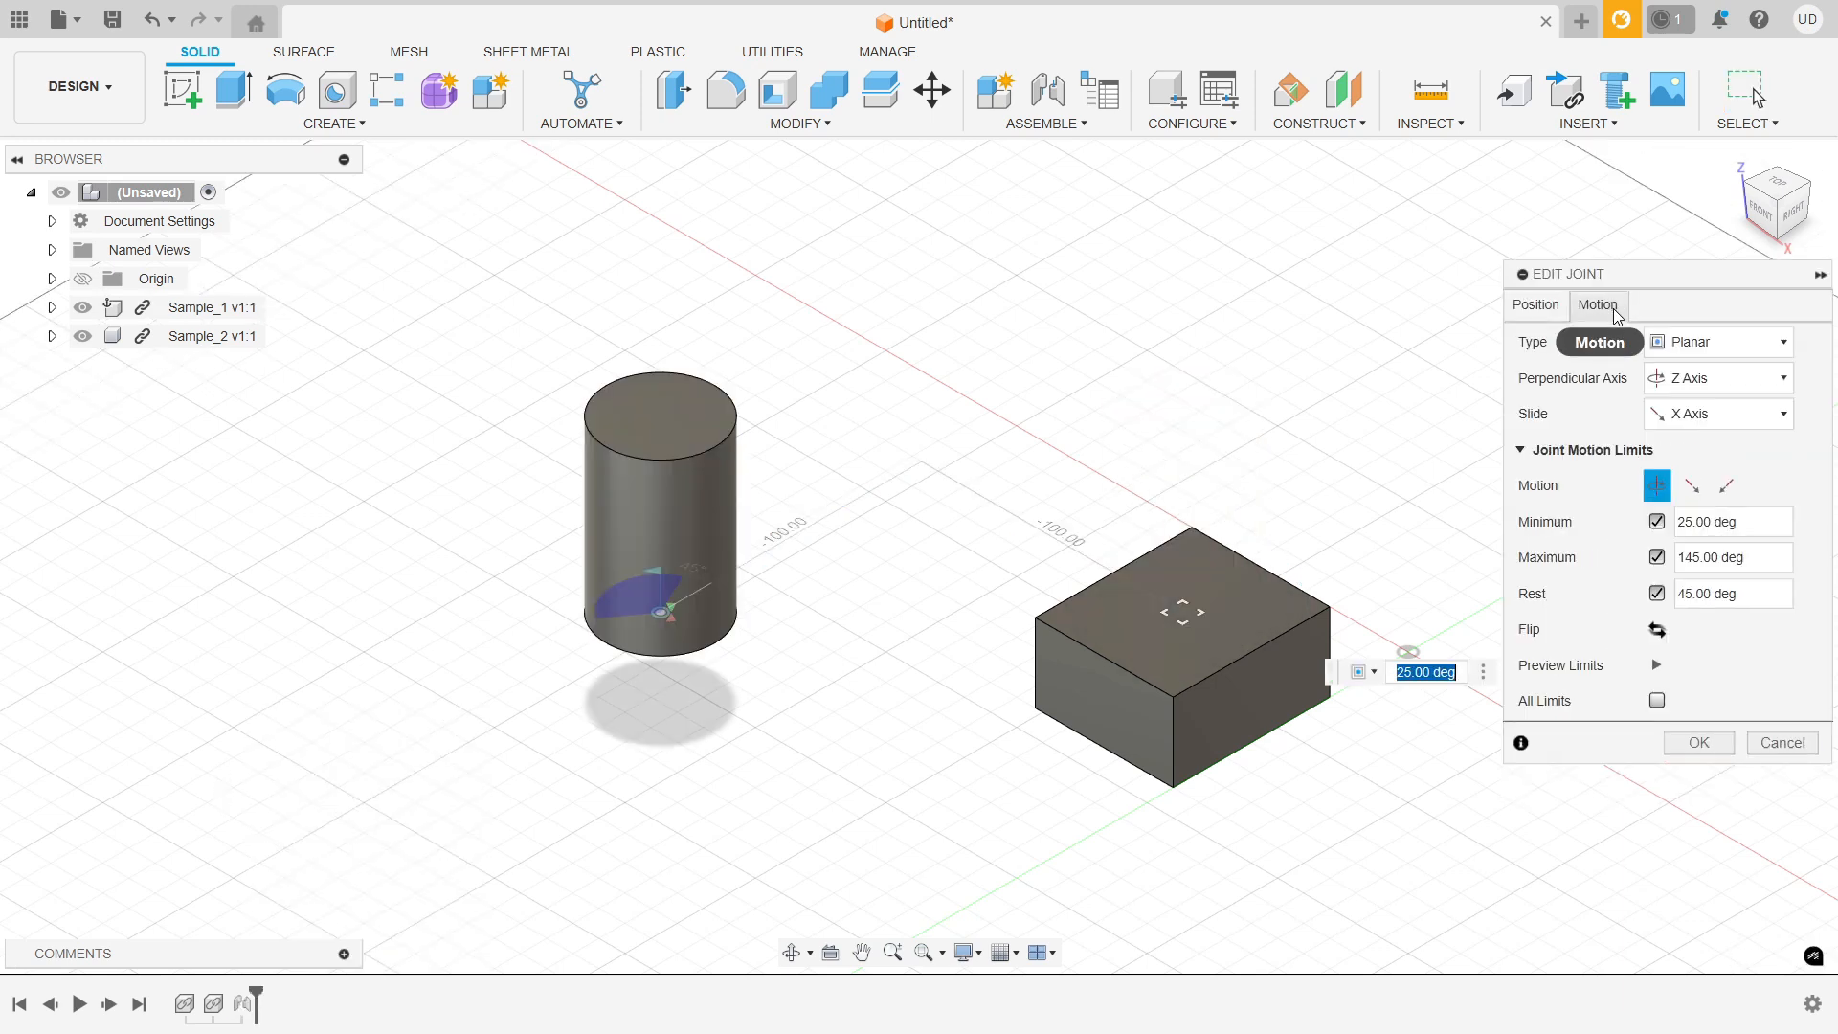
left_click(1691, 485)
left_click(1695, 514)
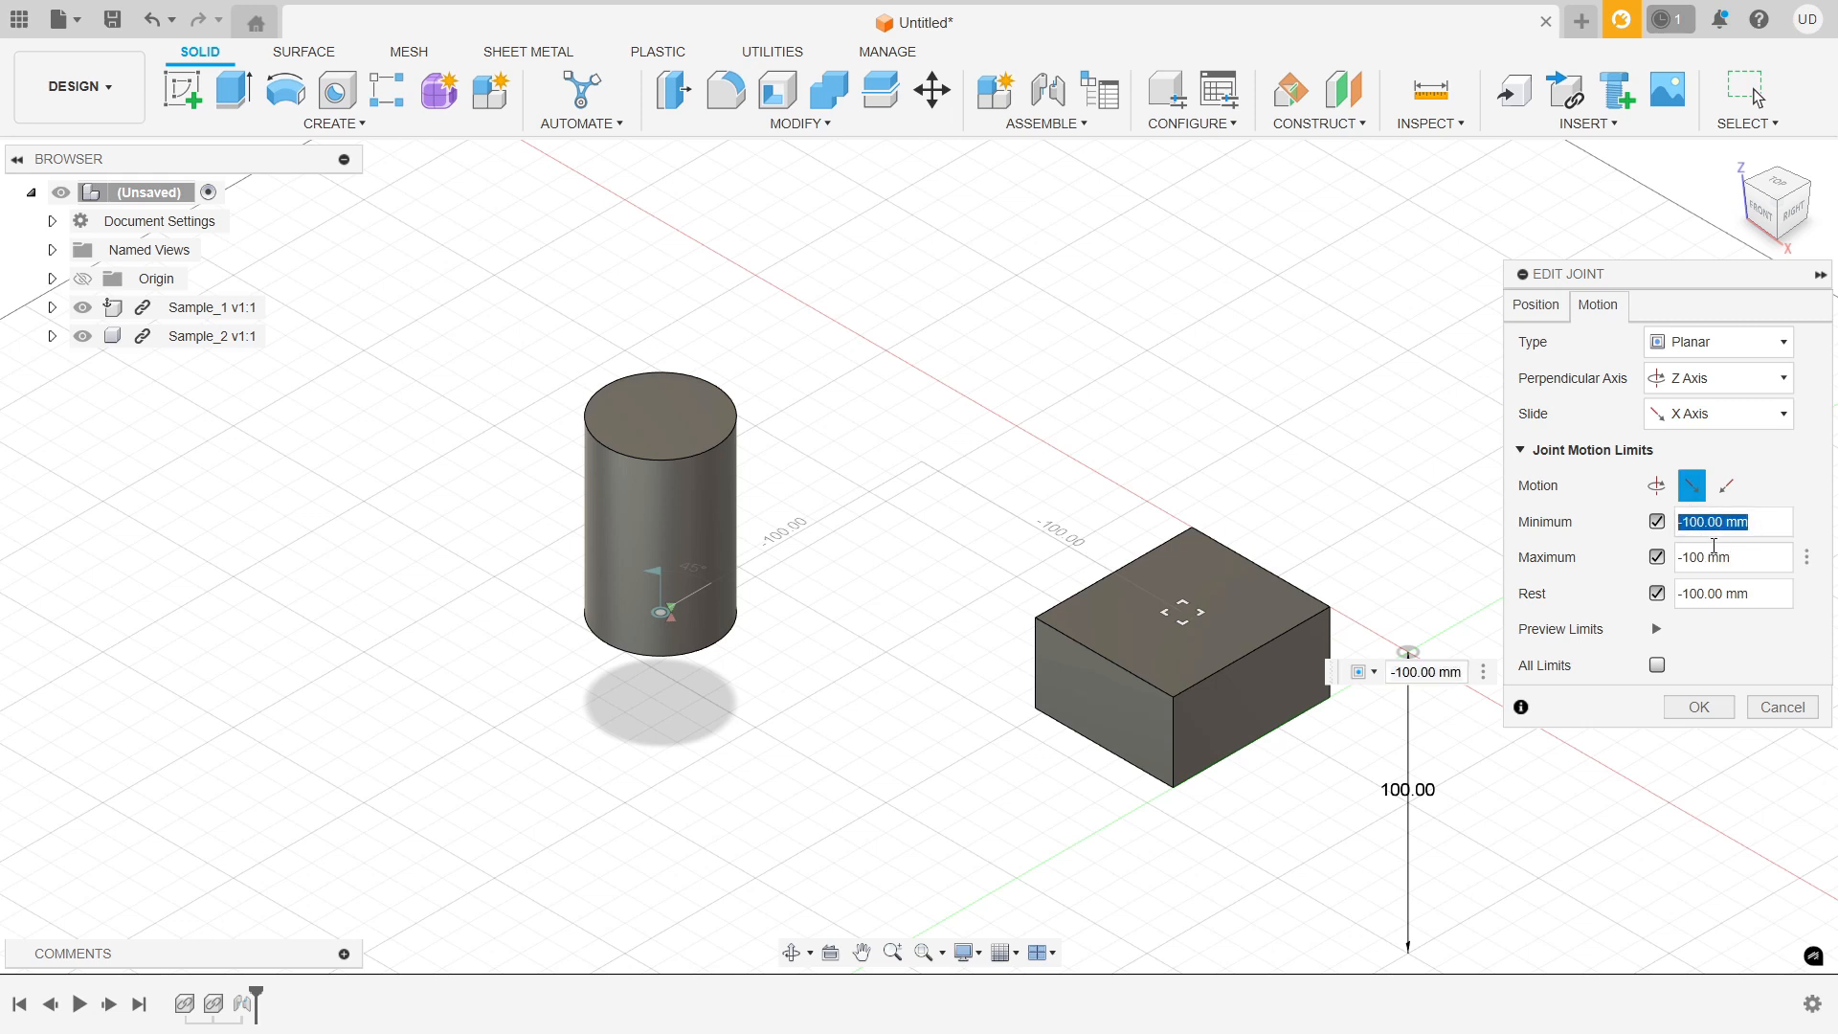
type("0")
Set the Slide 1 maximum to -100 mm and replace its minimum with 250 mm.
left_click(1770, 595)
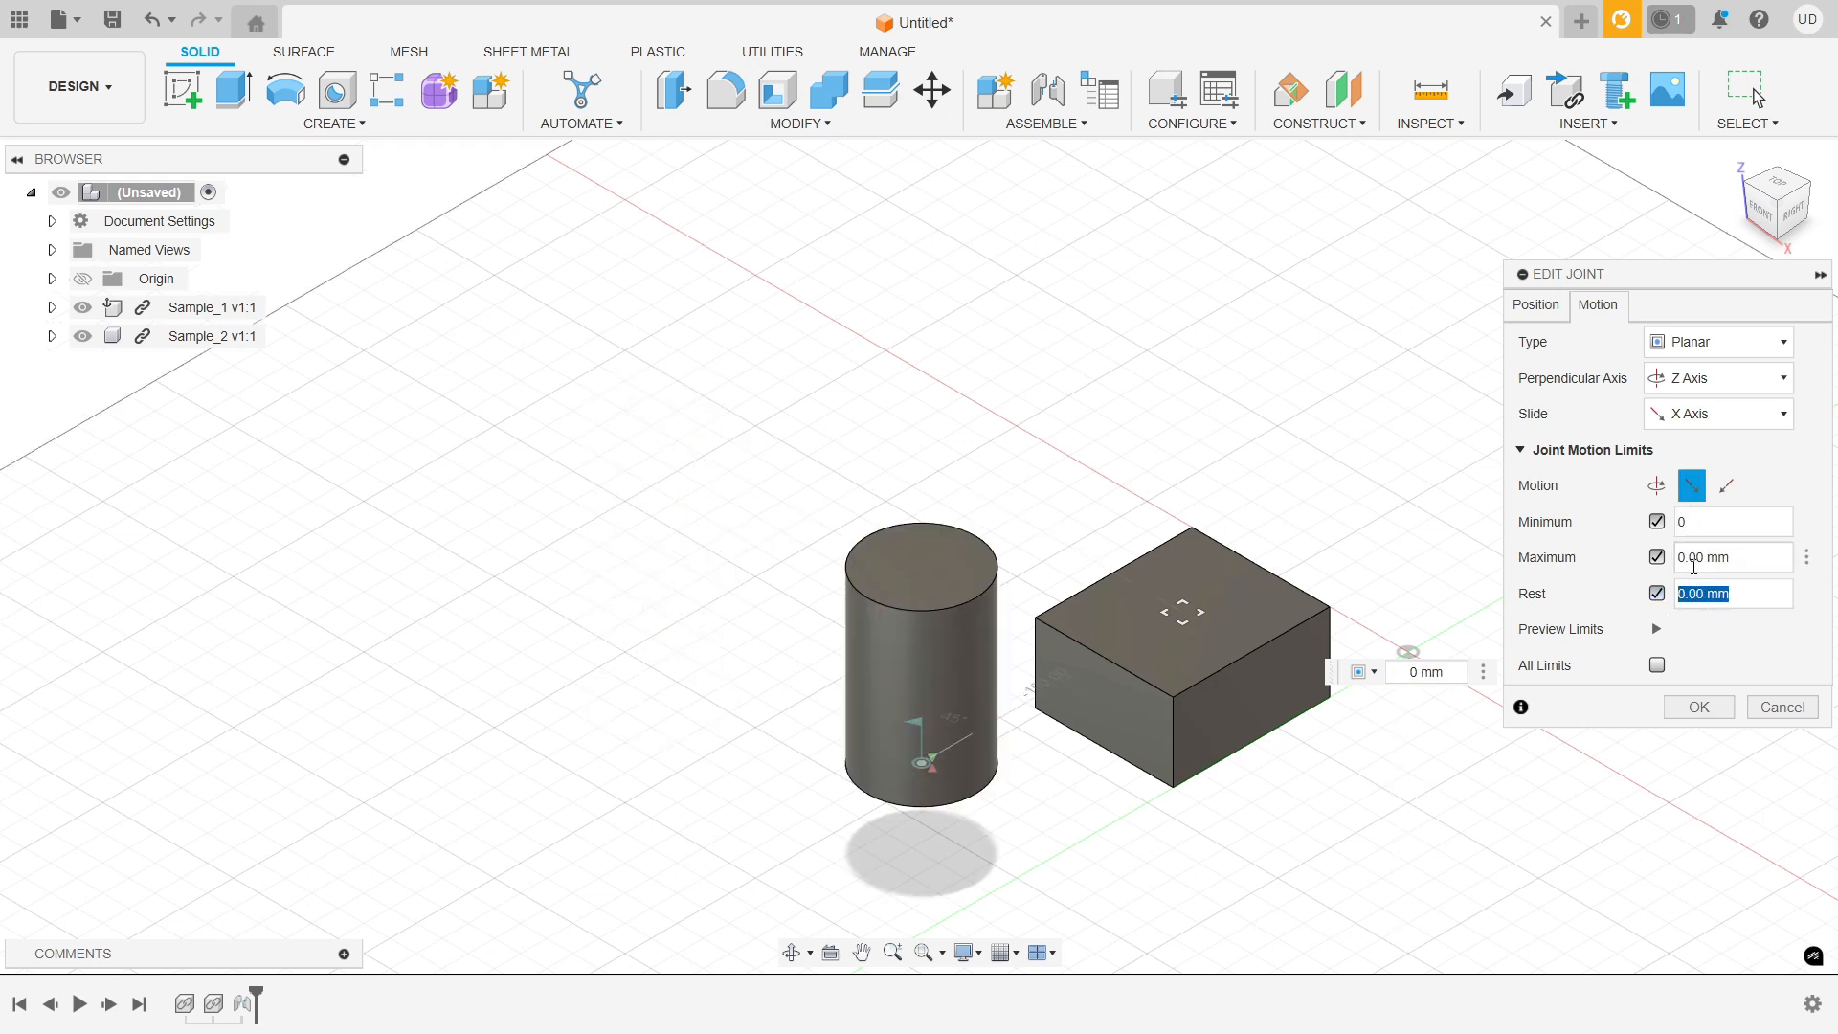
left_click(1694, 563)
key("BackSpace")
key("BackSpace")
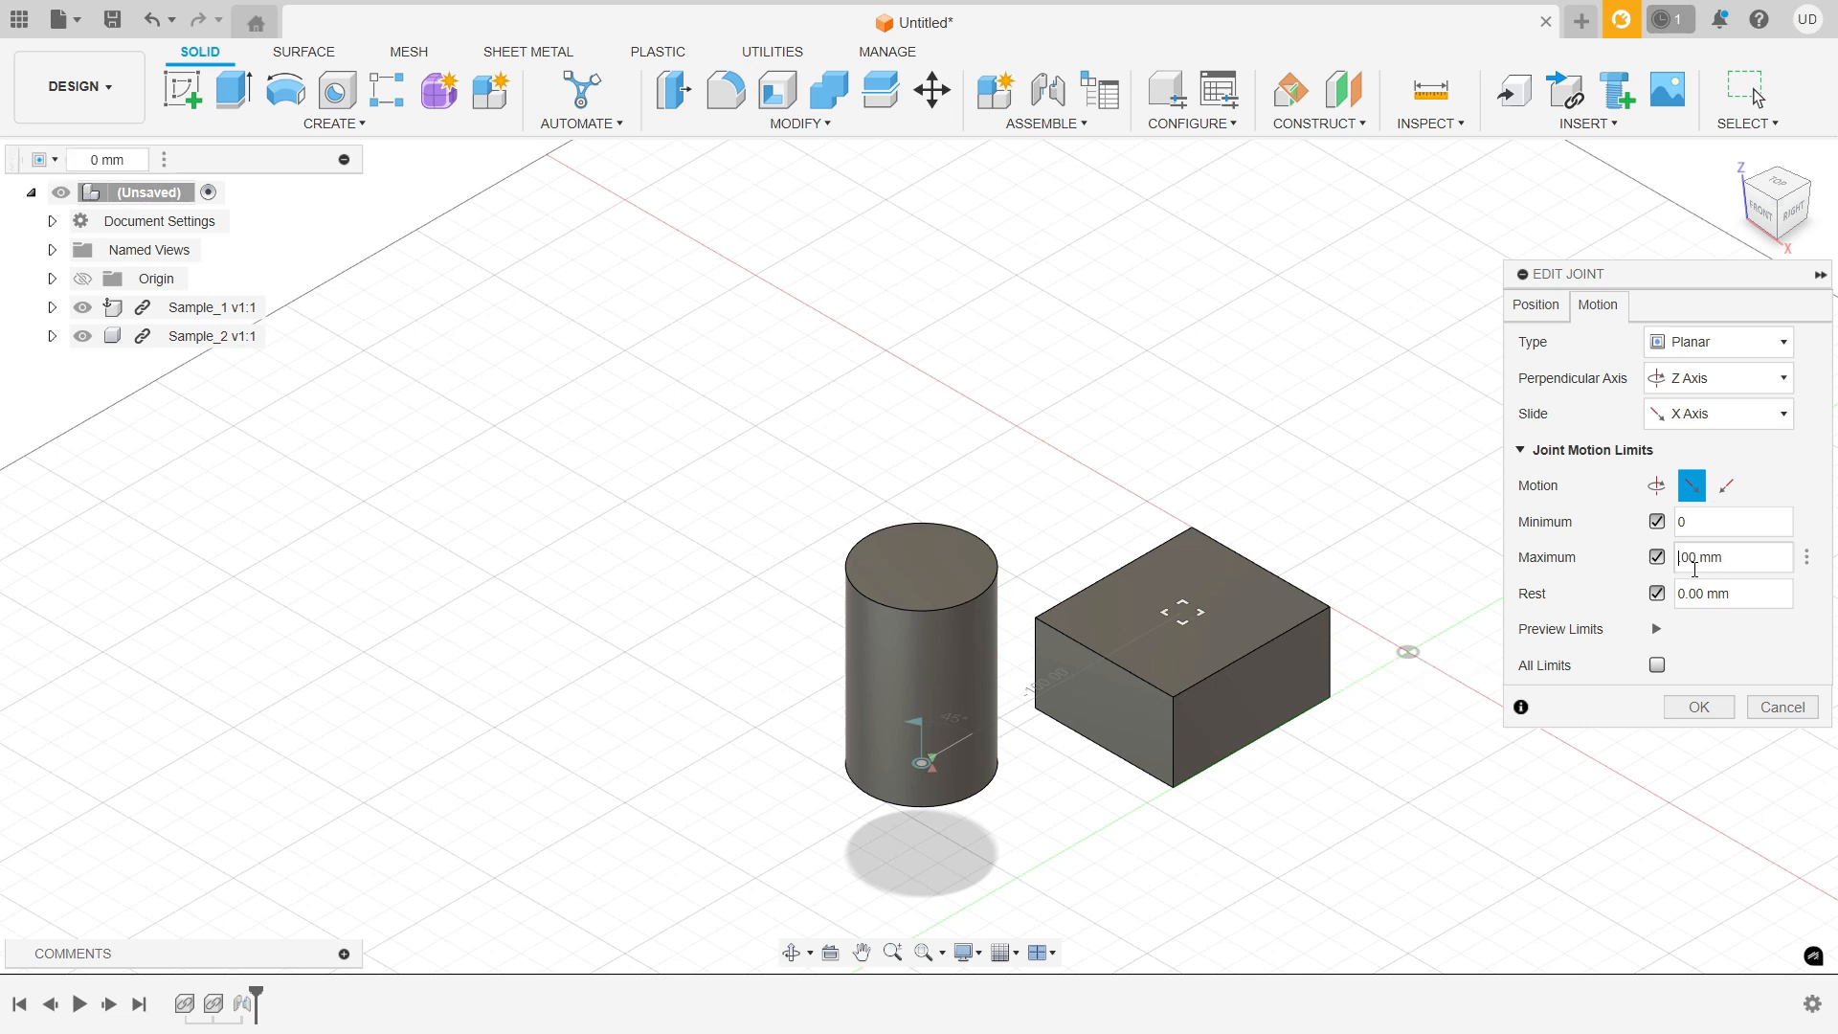
type("-100.")
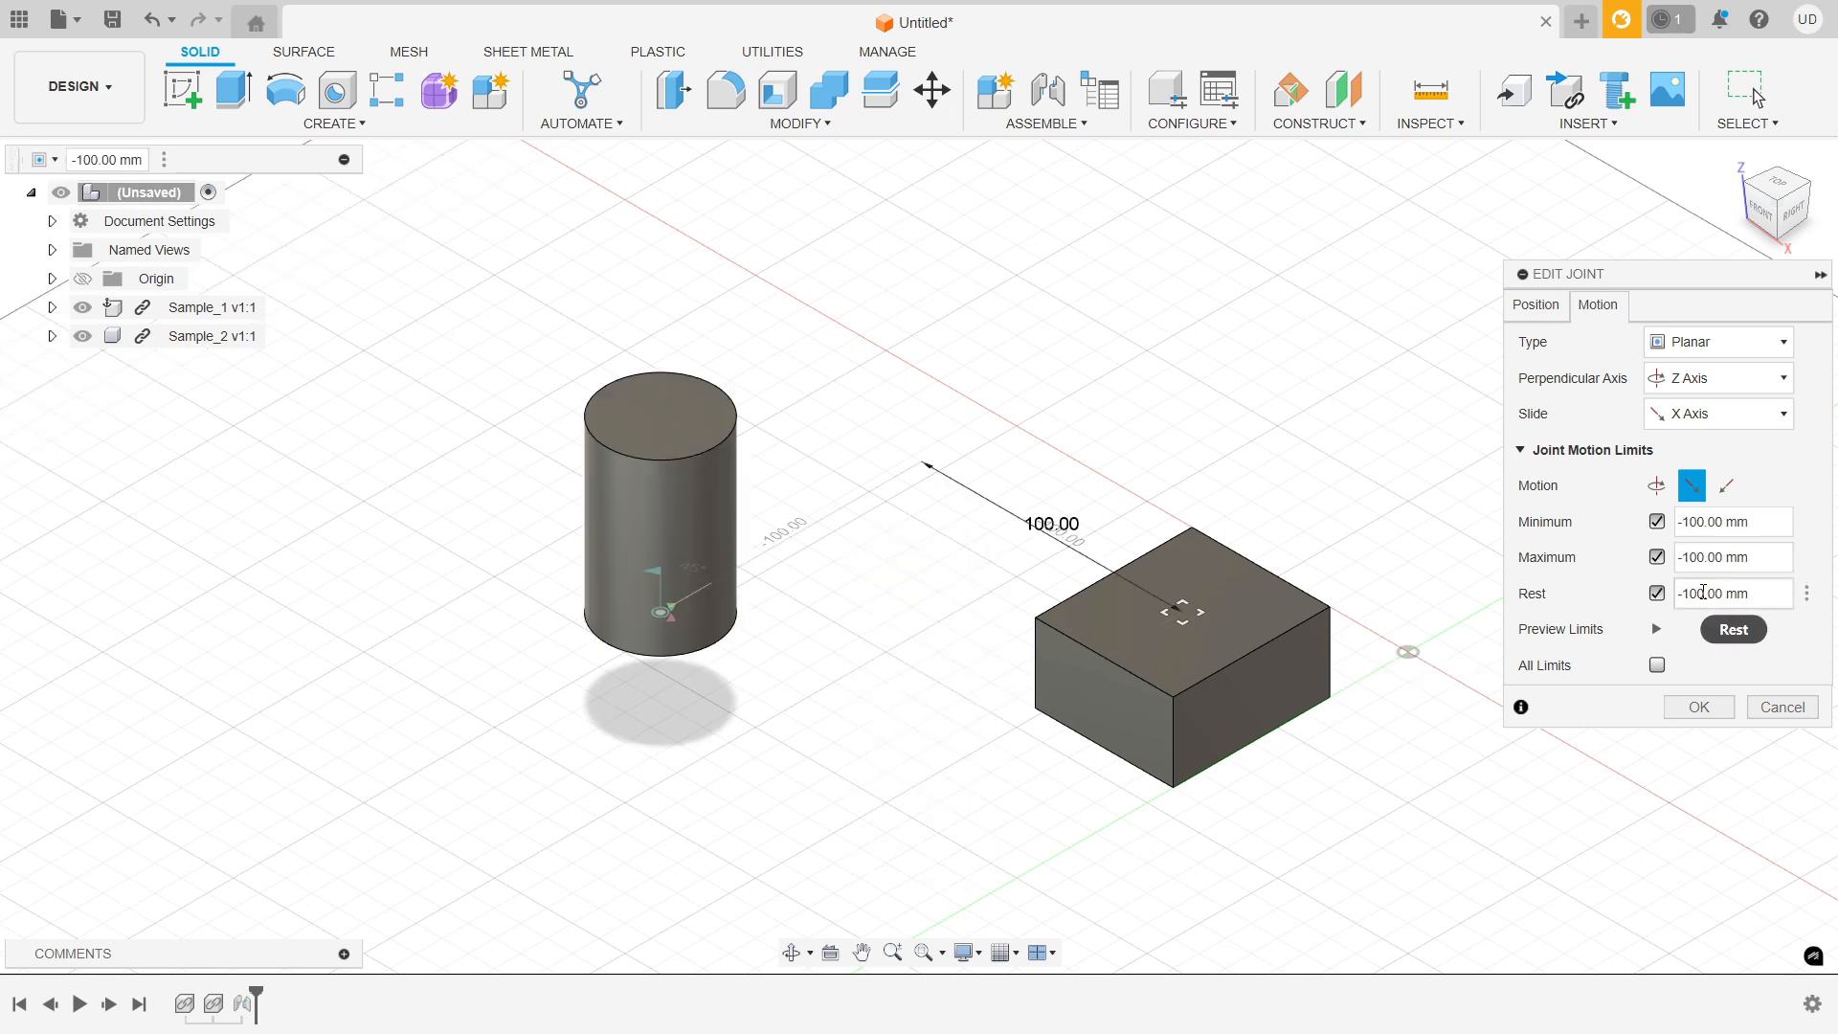
left_click_drag(1767, 522, 1682, 513)
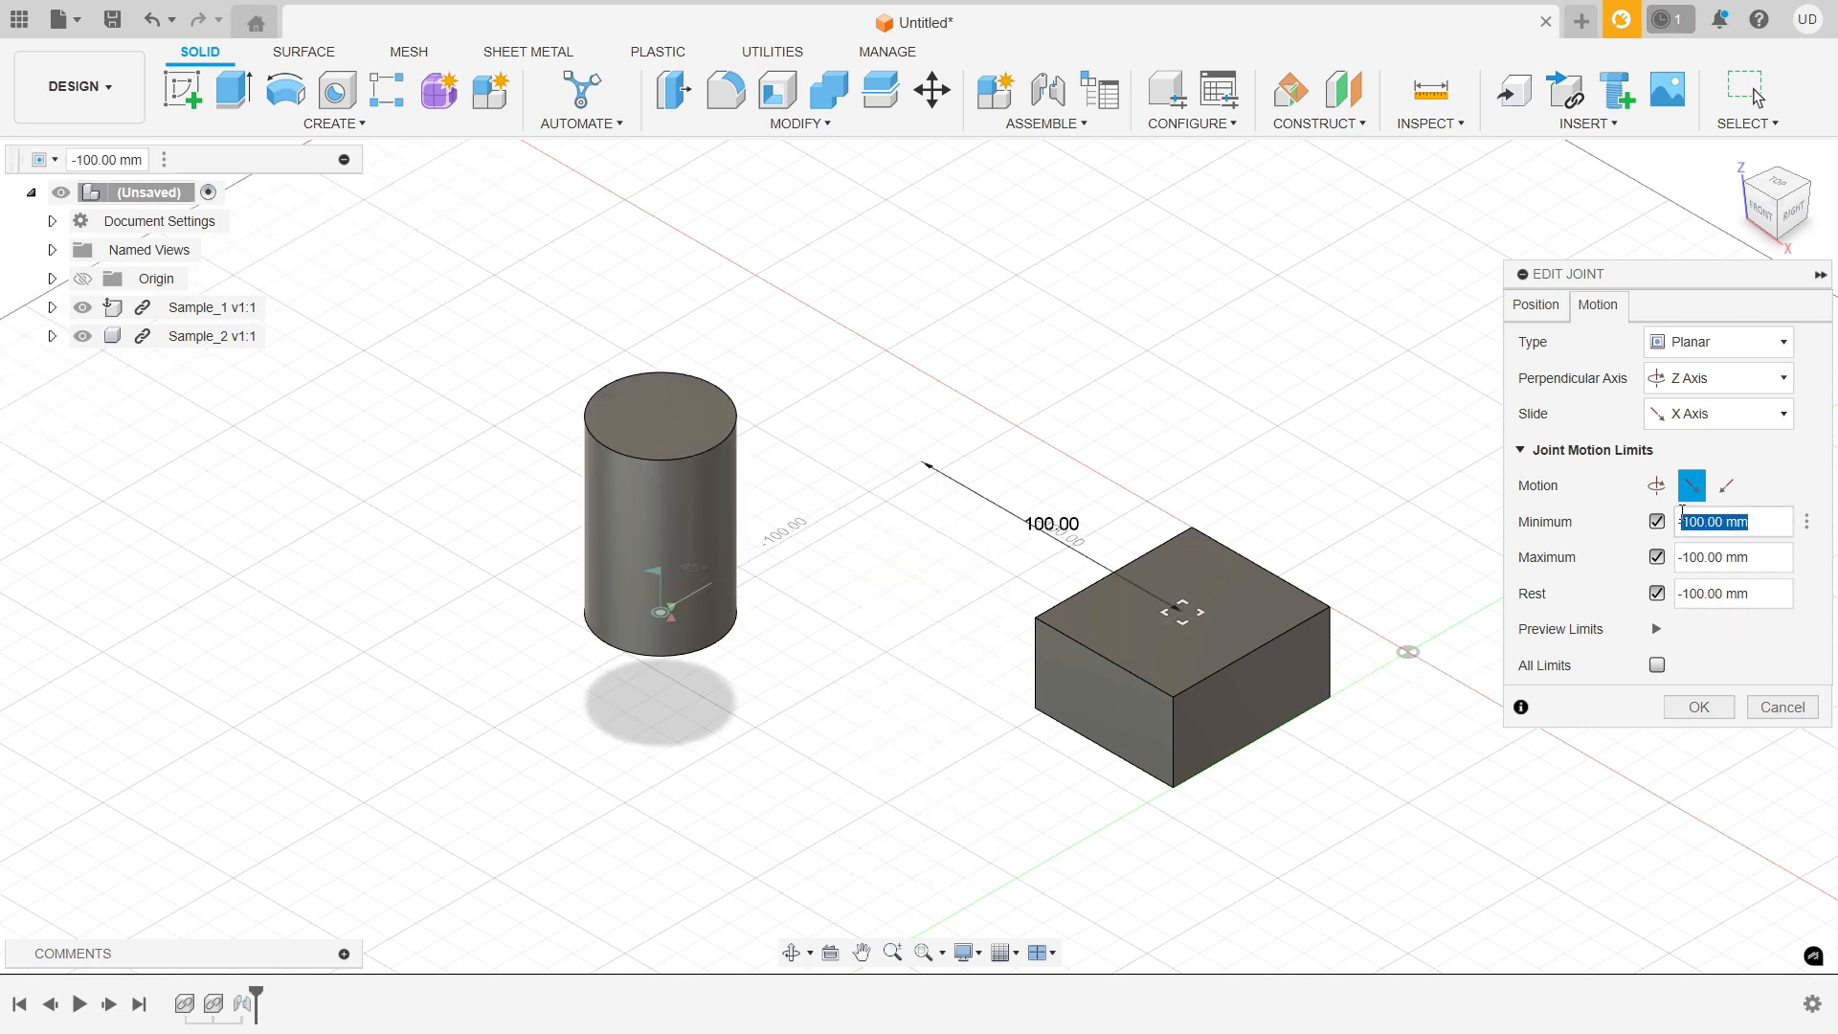
type("25")
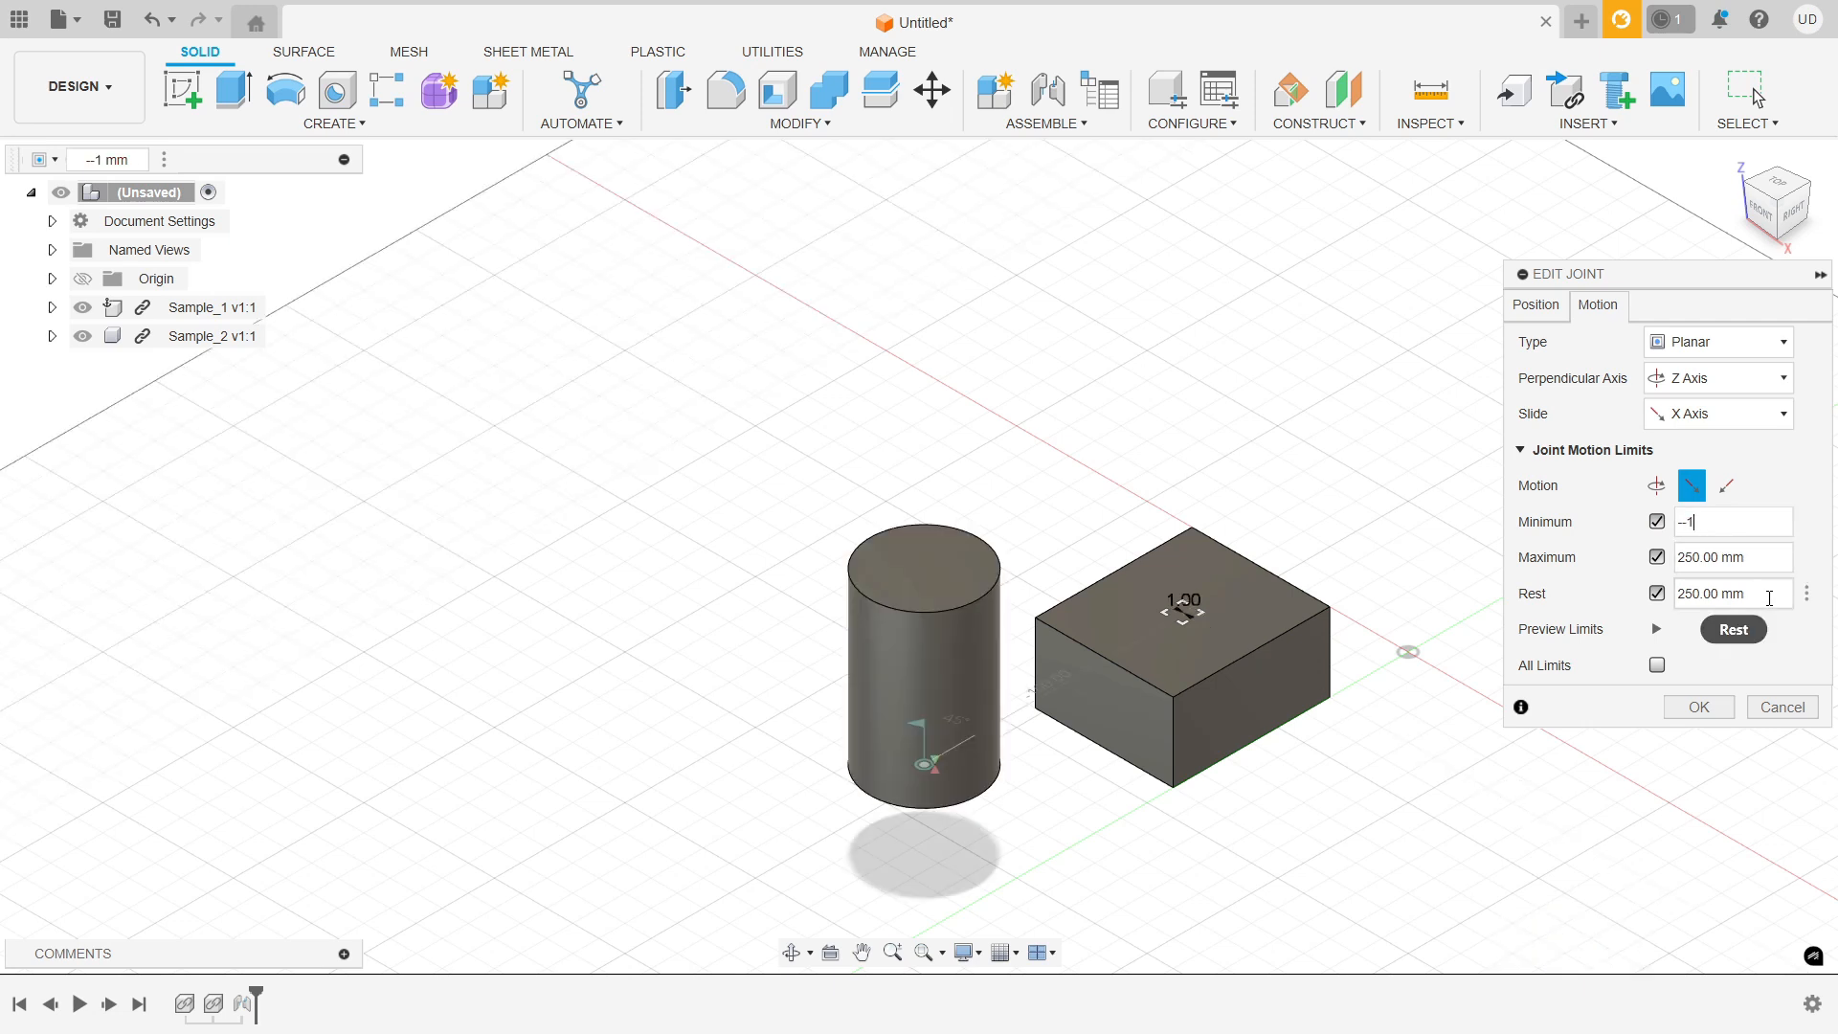
Try to give the second slide motion a minimum of 0 mm and a maximum of -100 mm.
left_click(1726, 486)
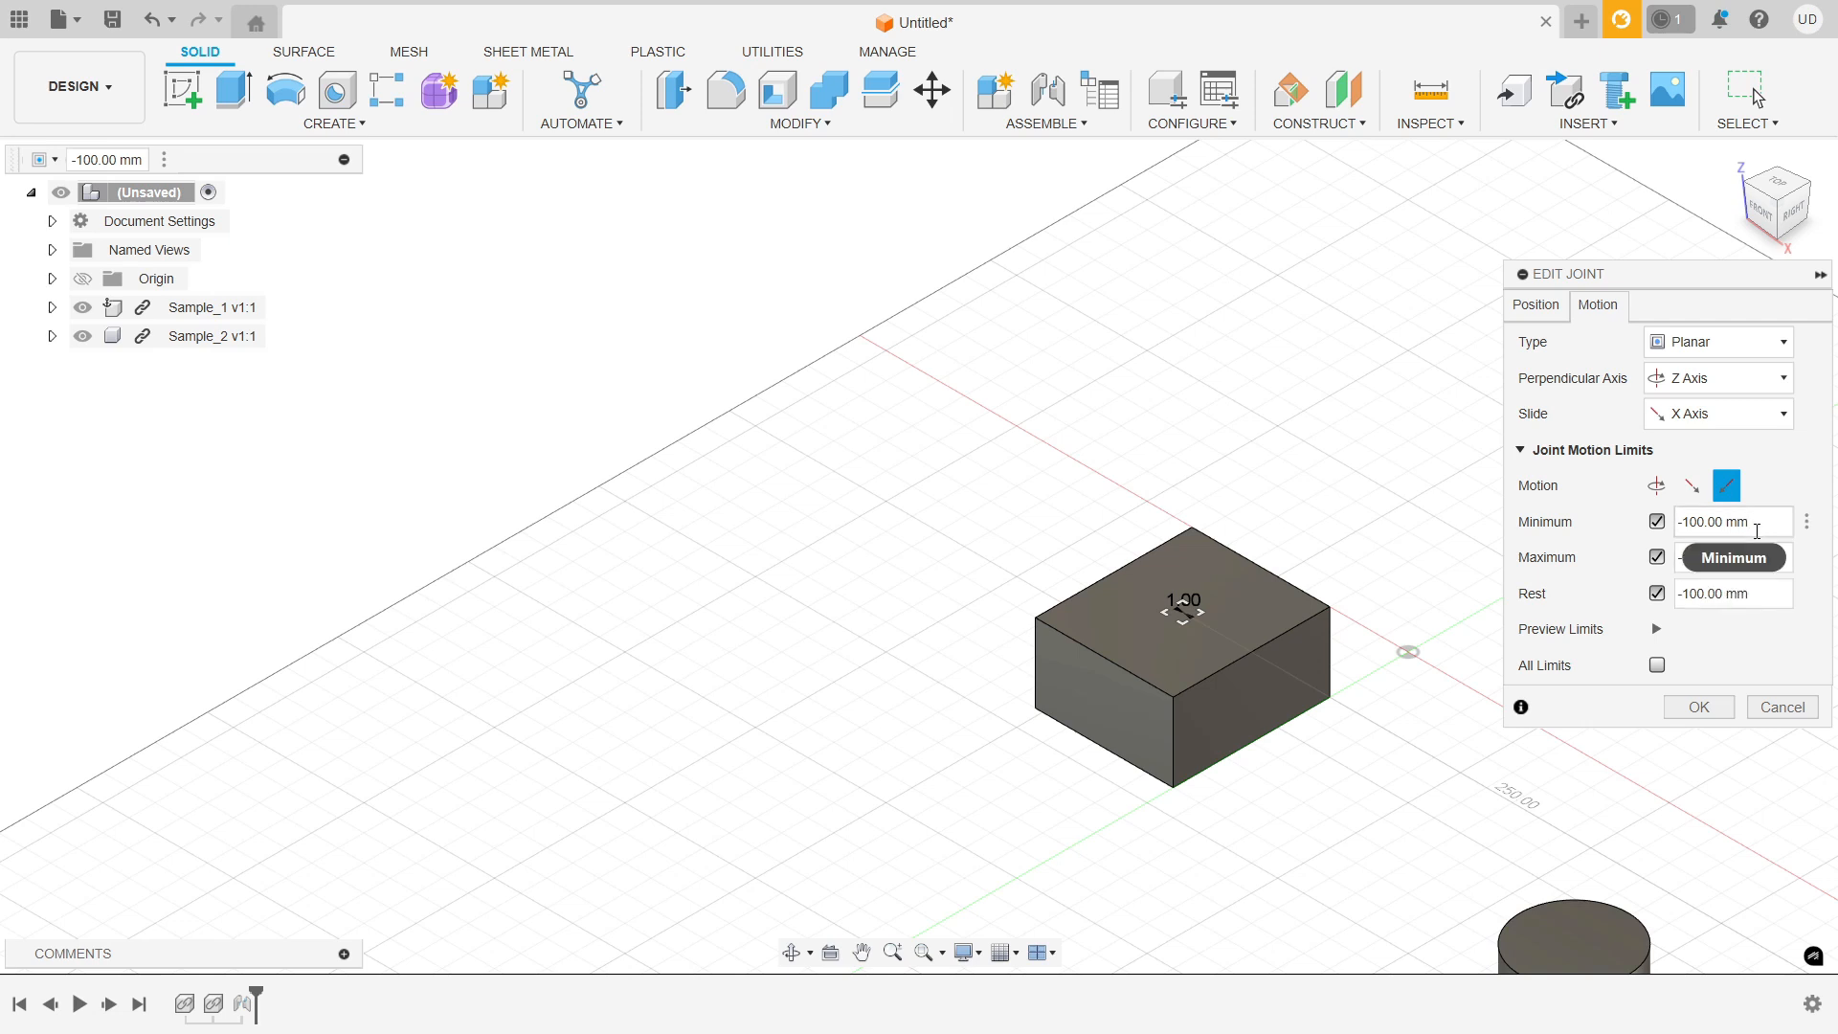
left_click_drag(1768, 515, 1682, 509)
type("0")
left_click(1682, 560)
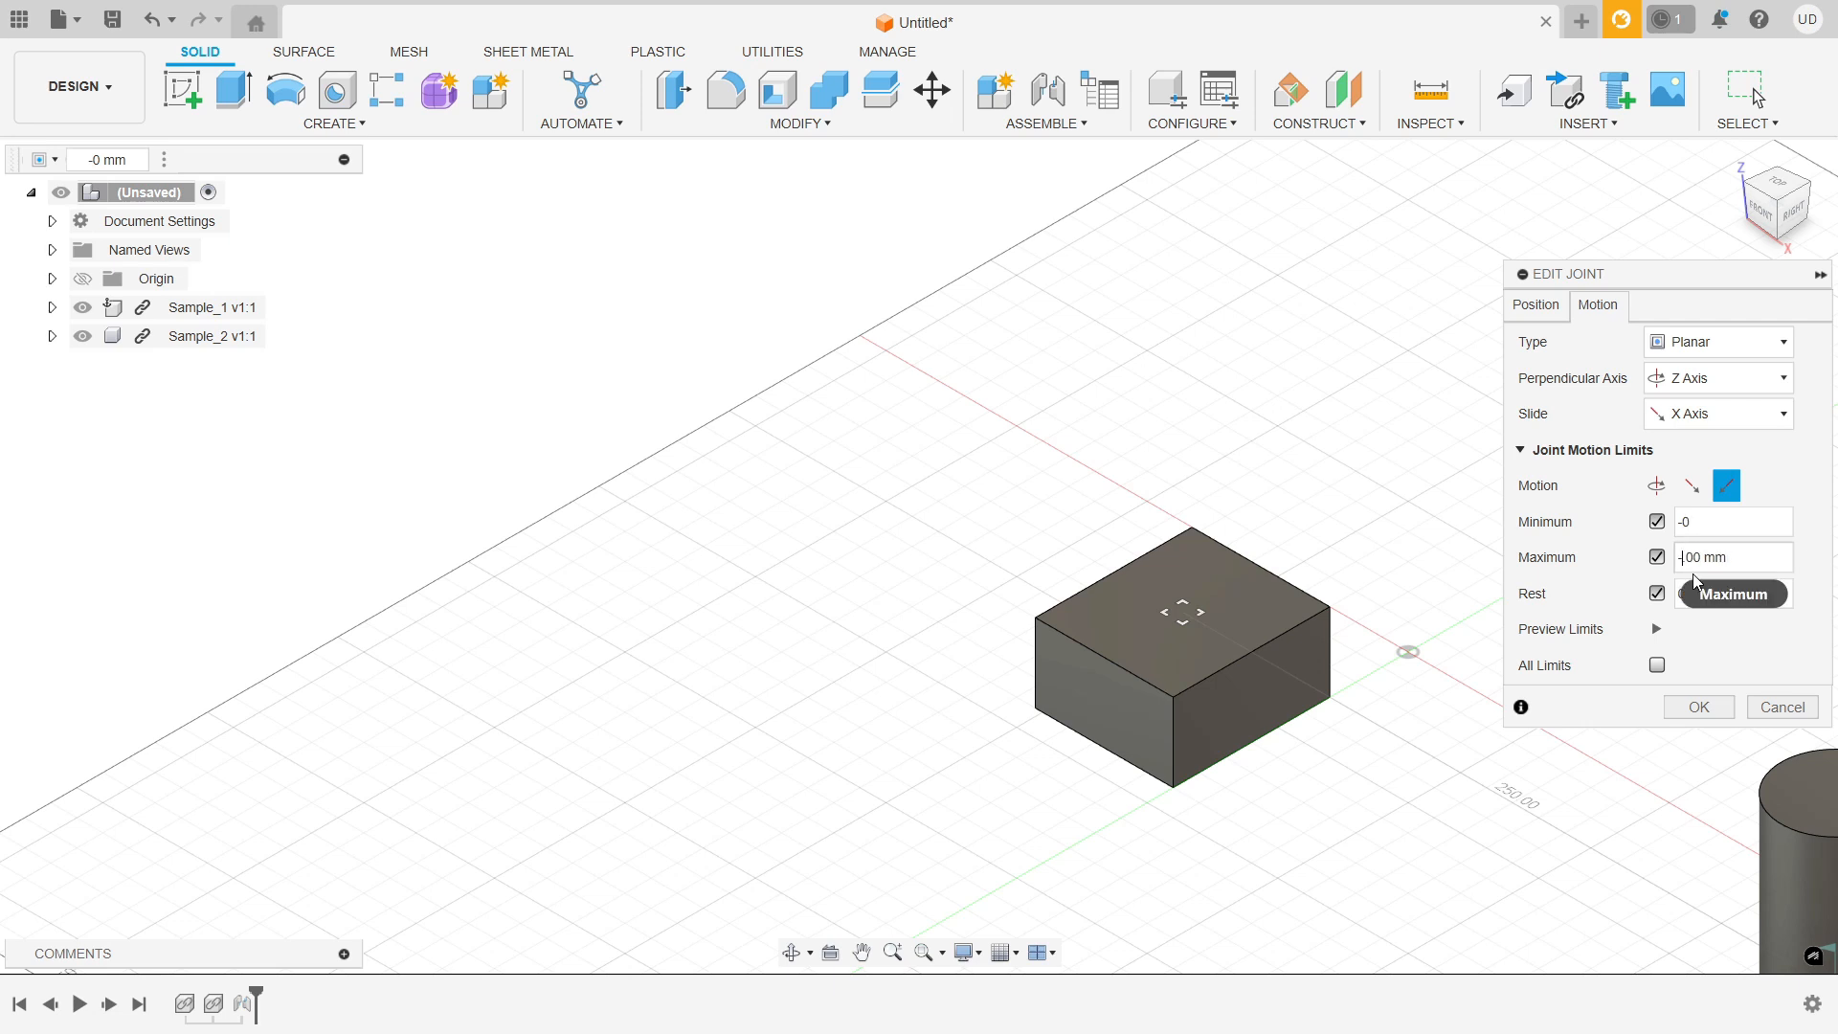
key("Return")
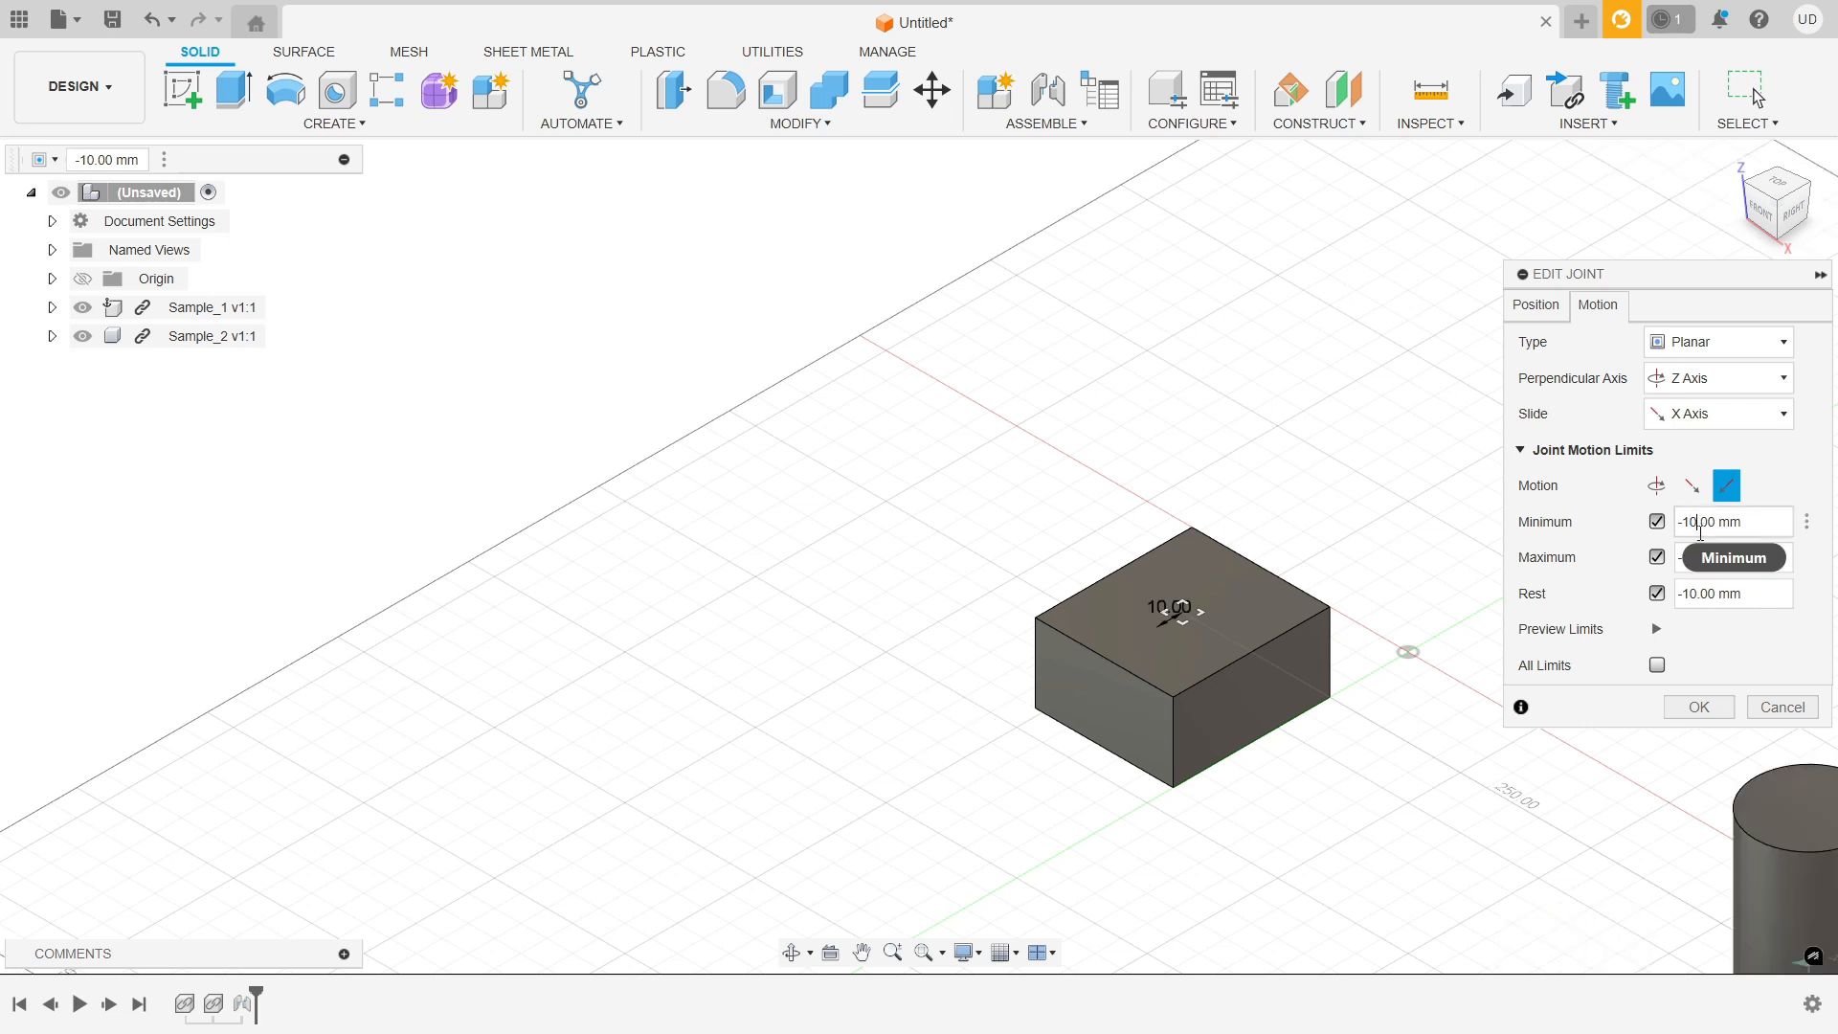
key("BackSpace")
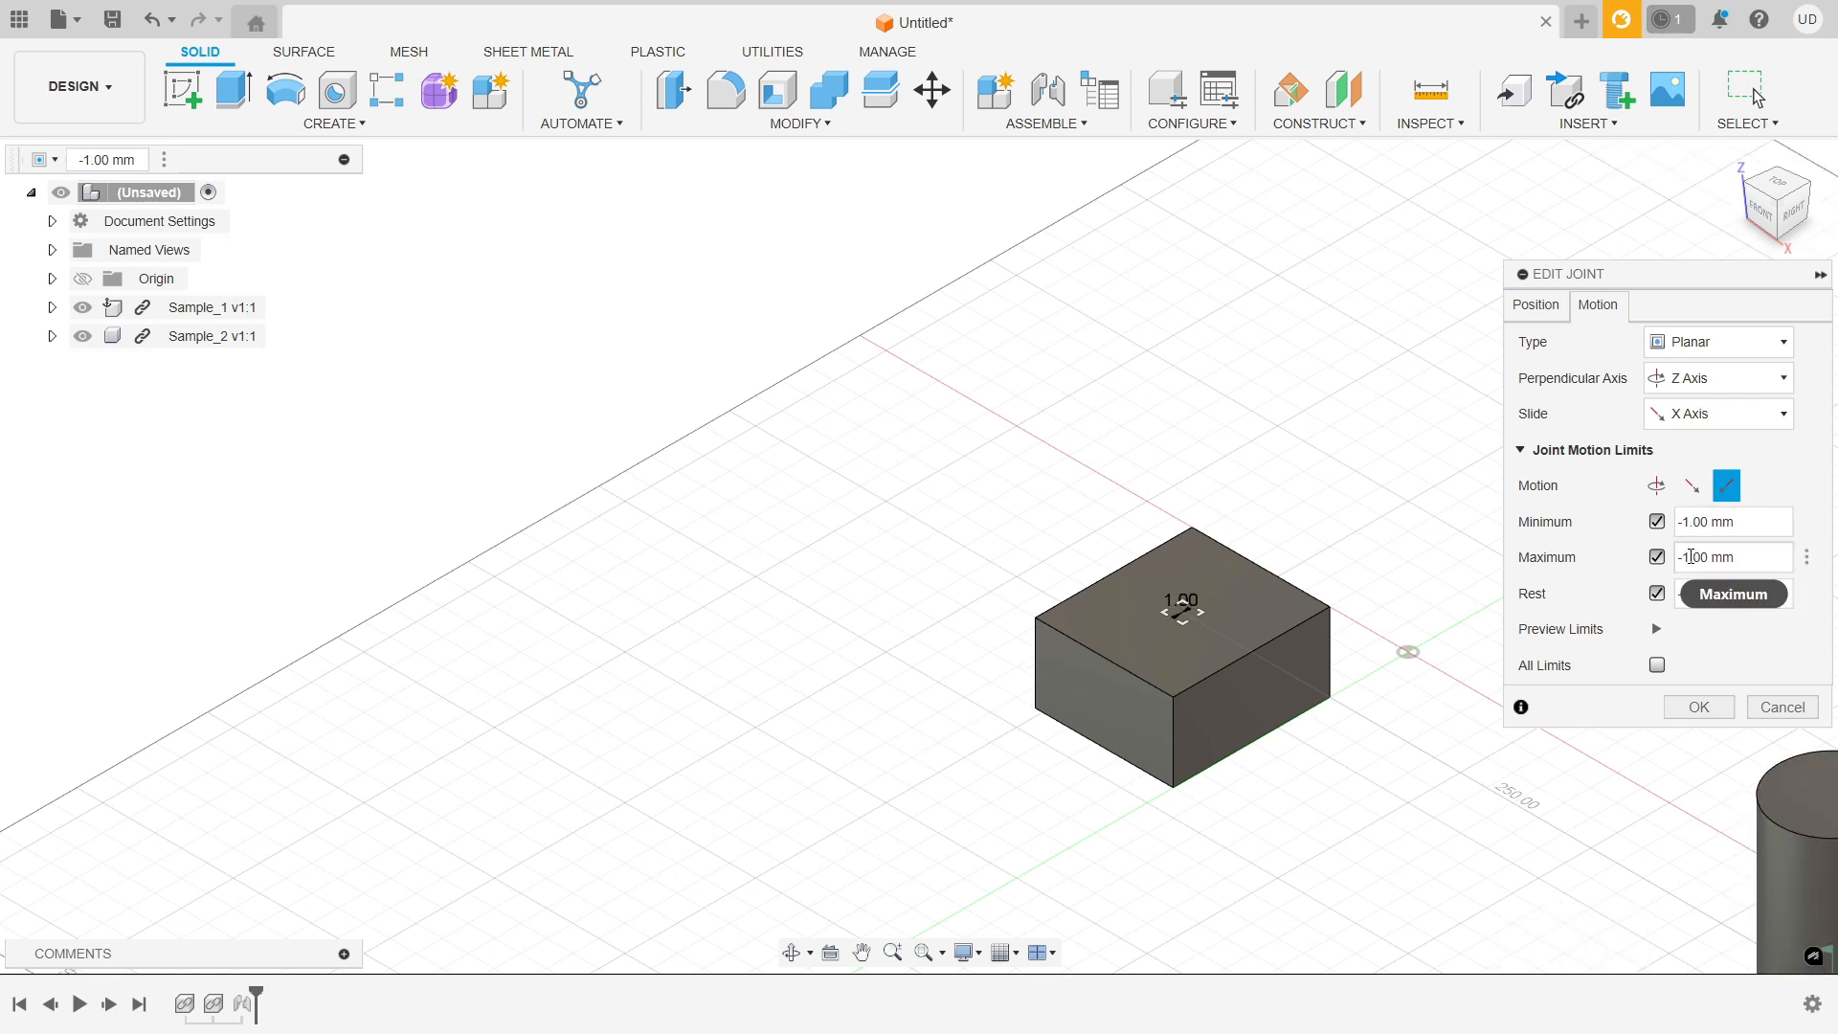
left_click(1691, 558)
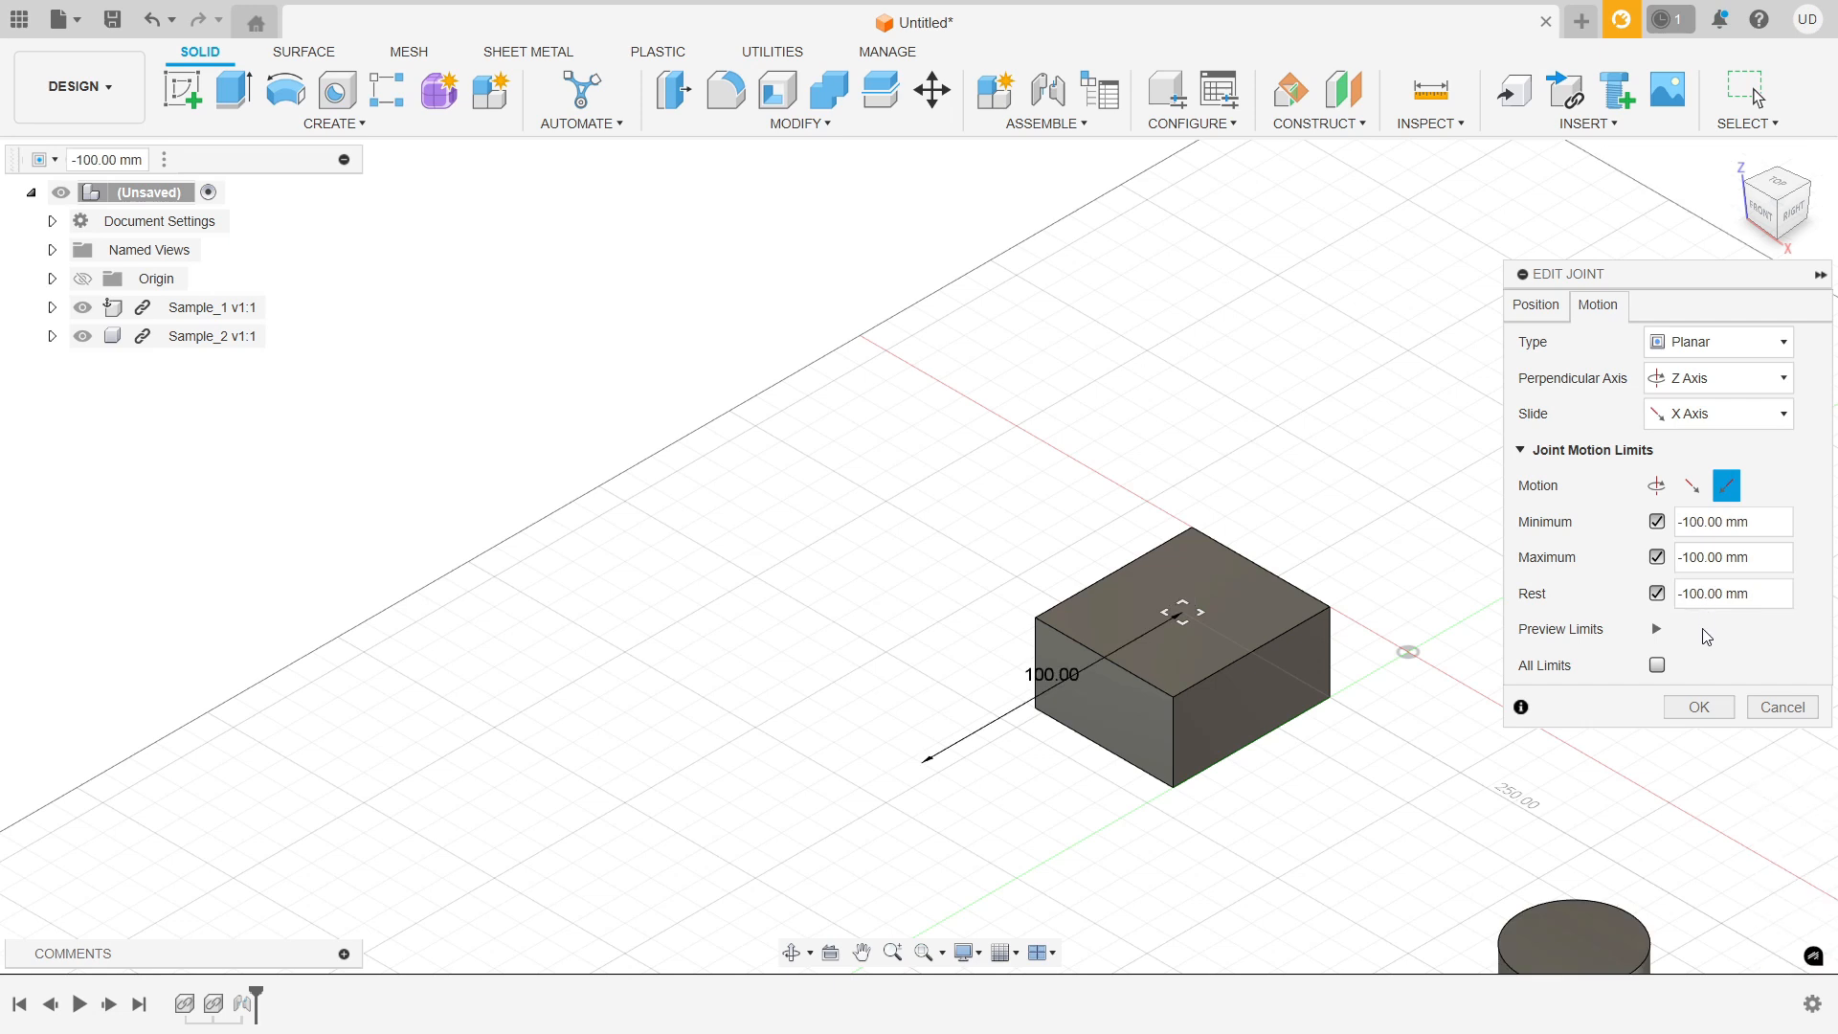
Set the second slide's minimum to -250 mm and accept the joint edit.
left_click(1706, 523)
key("BackSpace")
type("2")
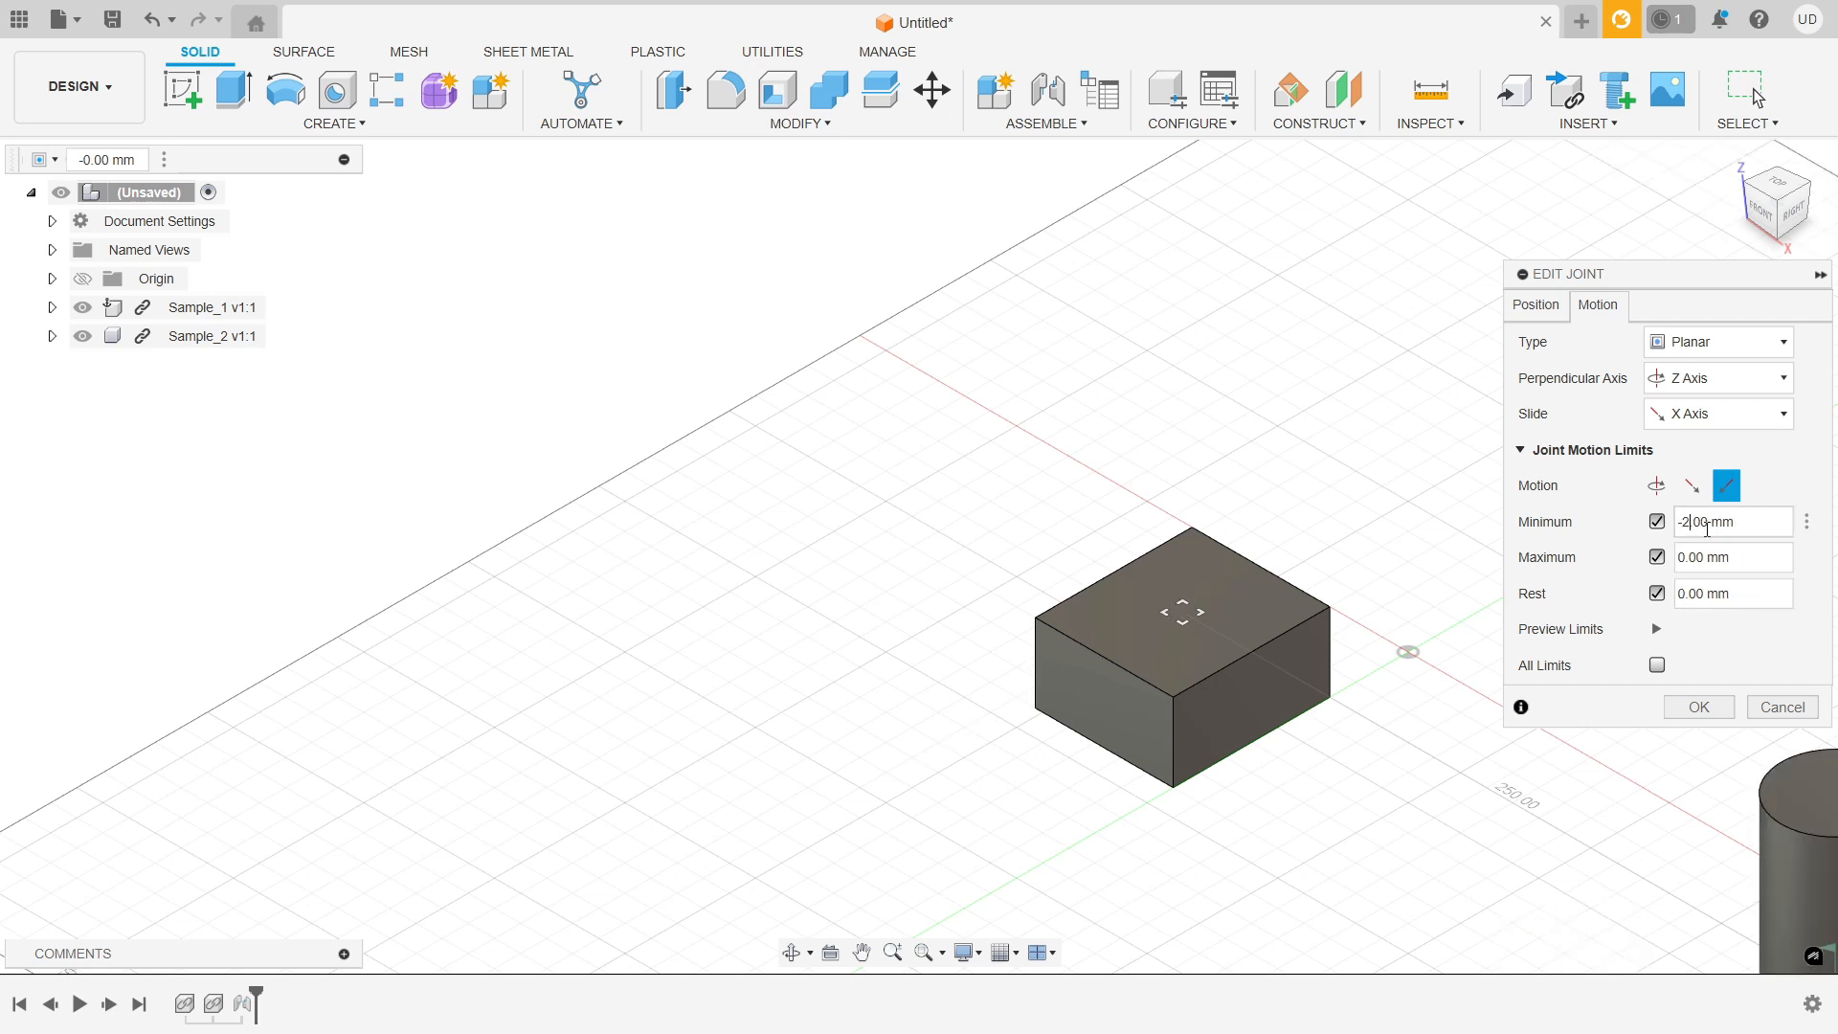
type("50")
left_click(1699, 706)
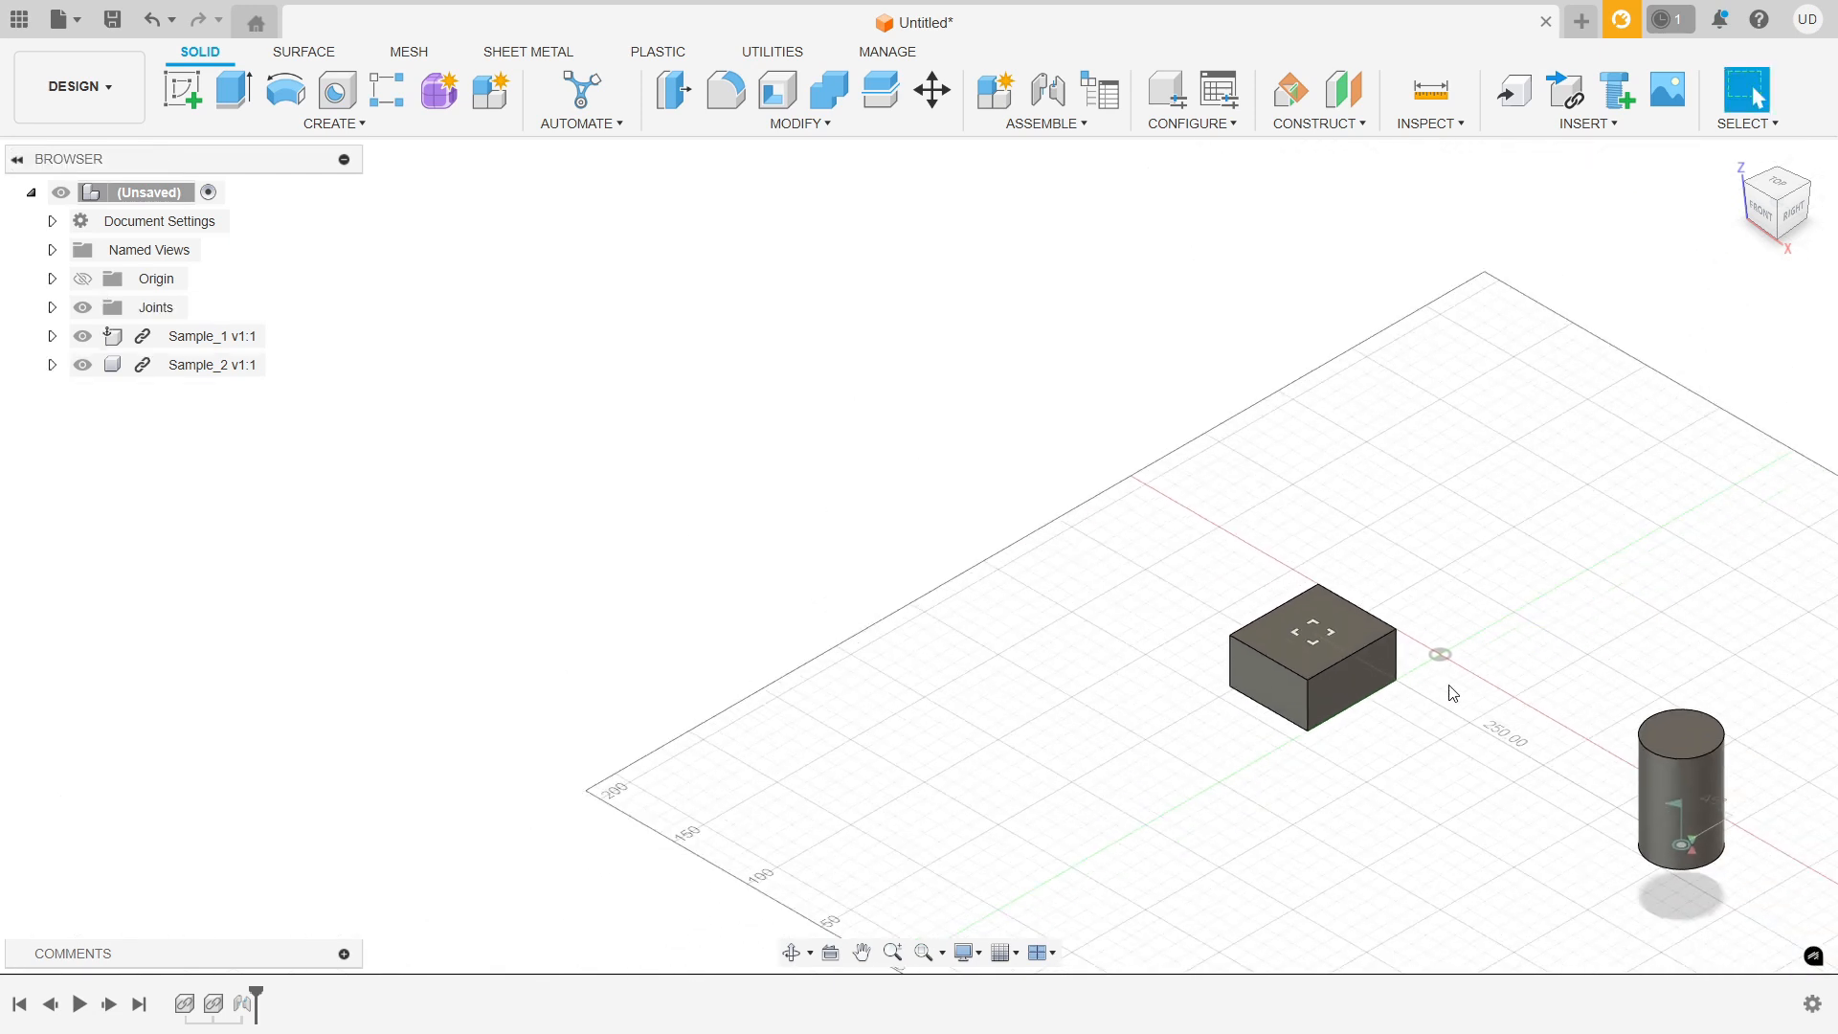
Test the edited slide limits by moving the cylinder and examine its position relative to the box.
scroll(1453, 693, "down", 3)
left_click_drag(1585, 772, 1589, 823)
left_click(1734, 157)
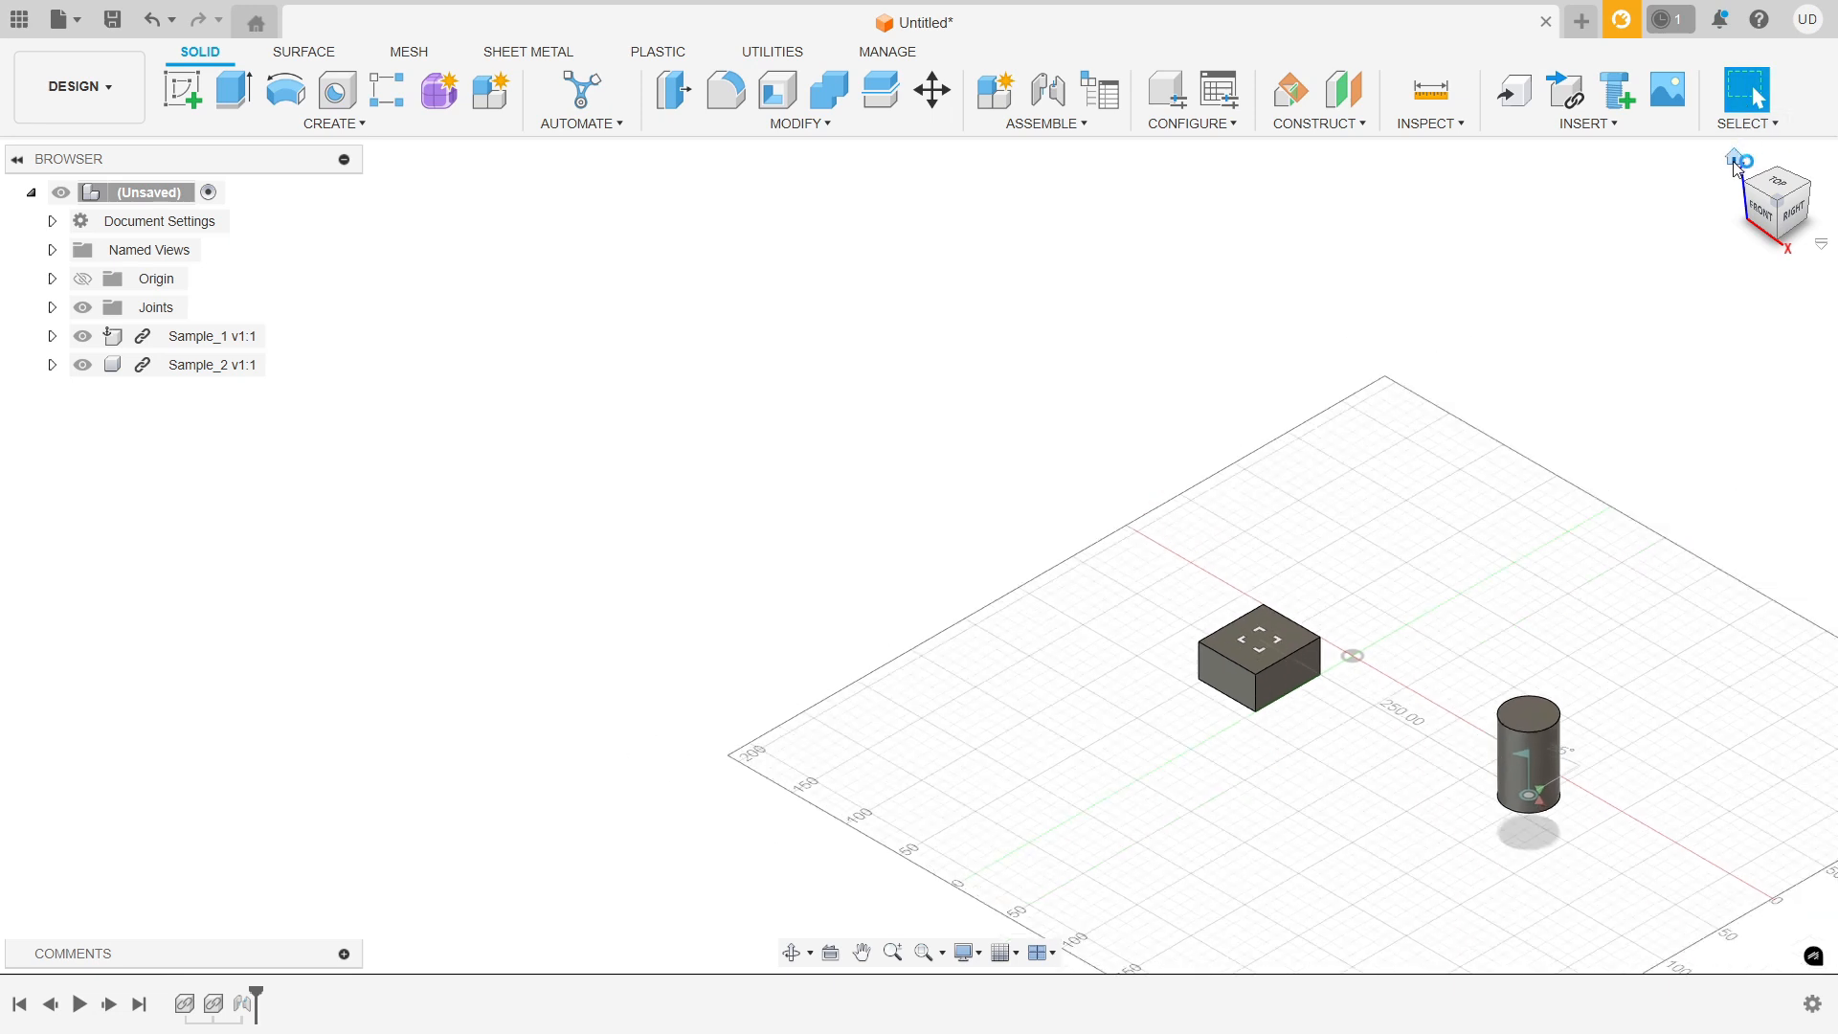
left_click_drag(1177, 637, 598, 665)
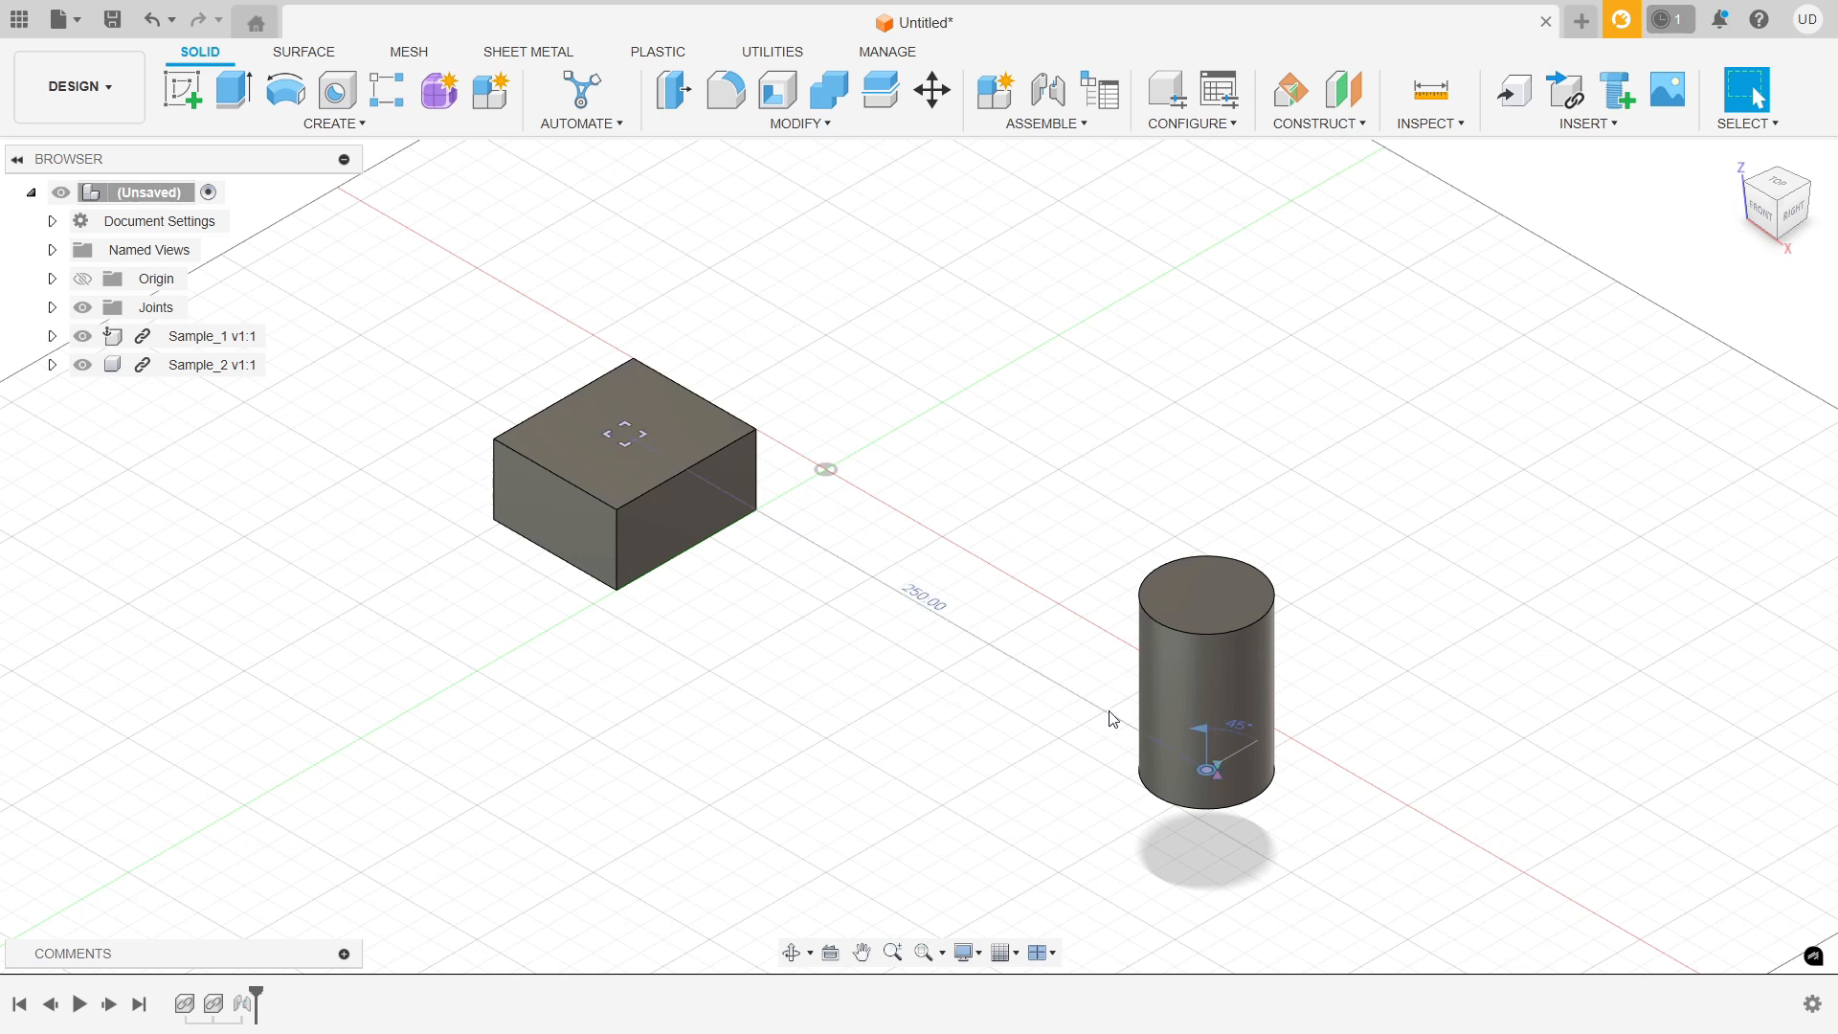